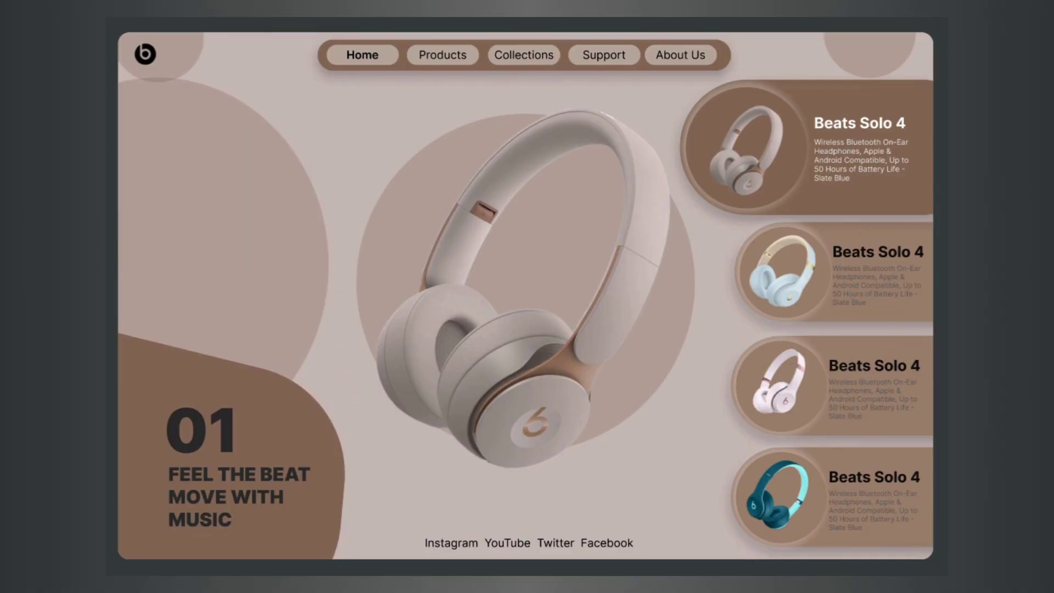
Click through the smart-animate preview from 01 to 04, then back to the beige 01 variant
click(806, 263)
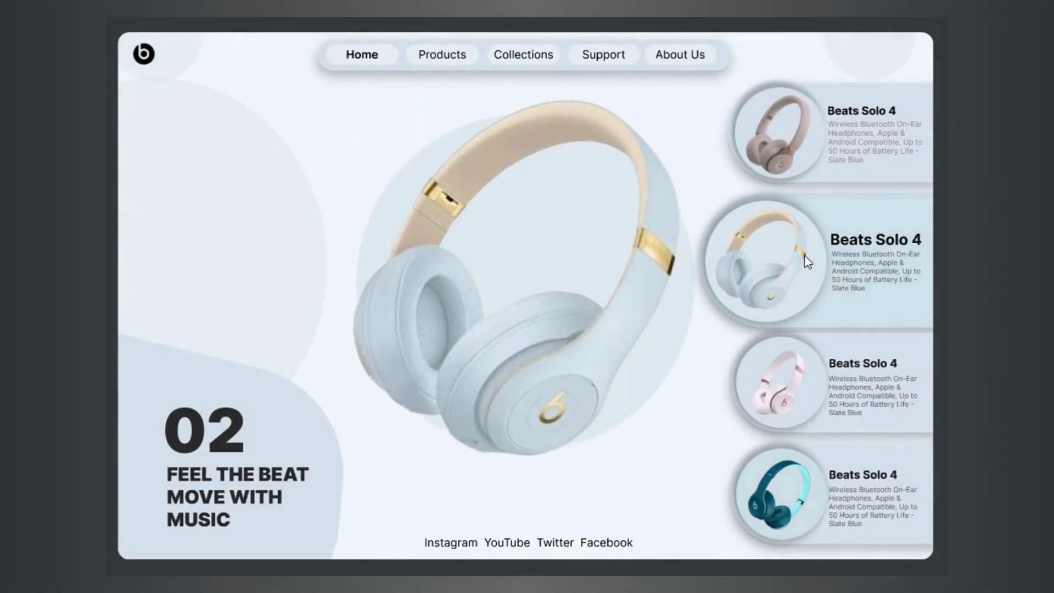
click(819, 386)
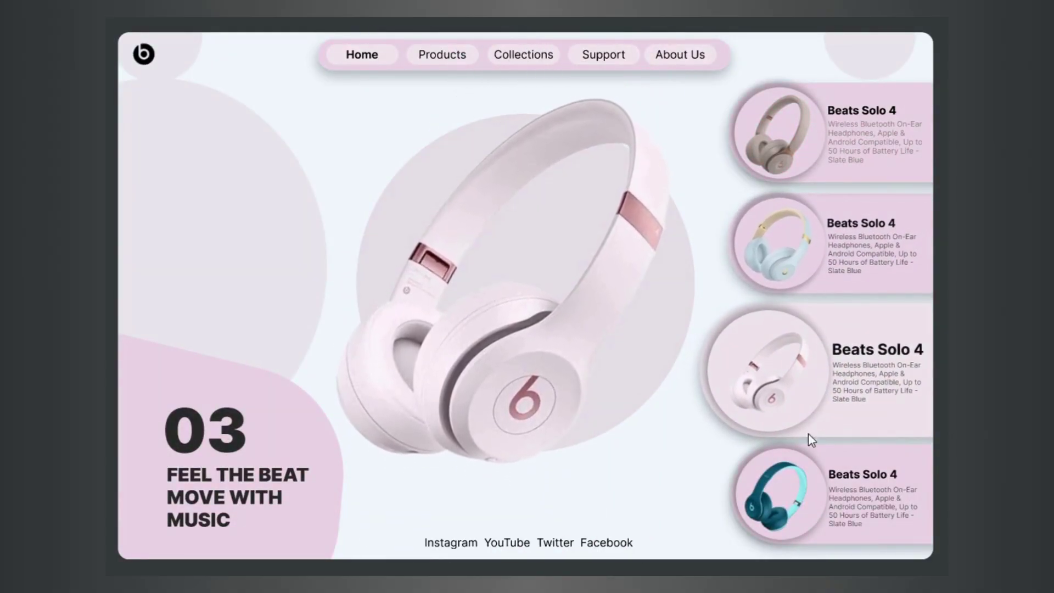
click(808, 483)
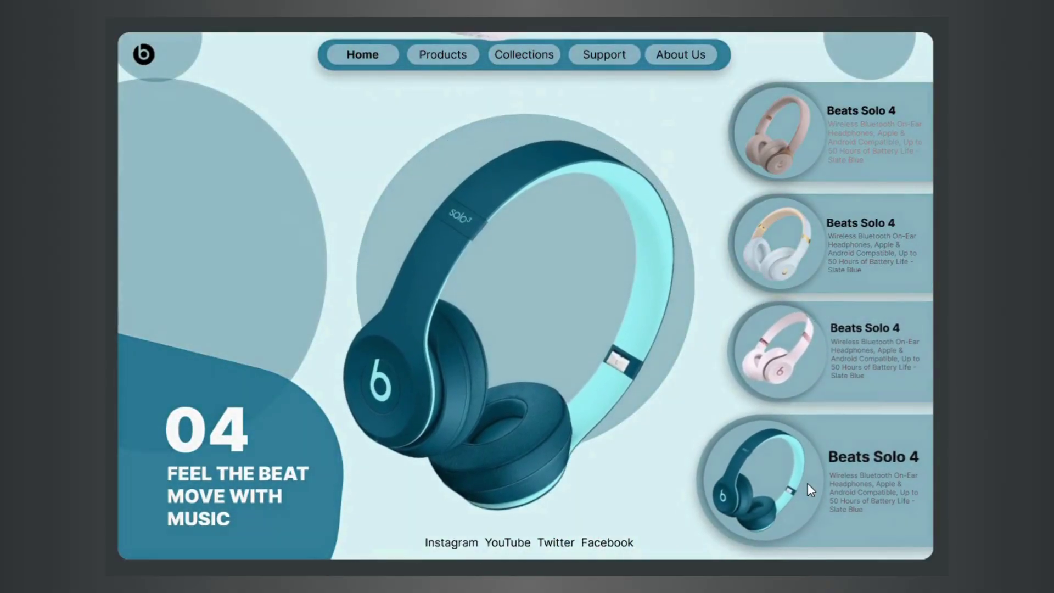
click(823, 340)
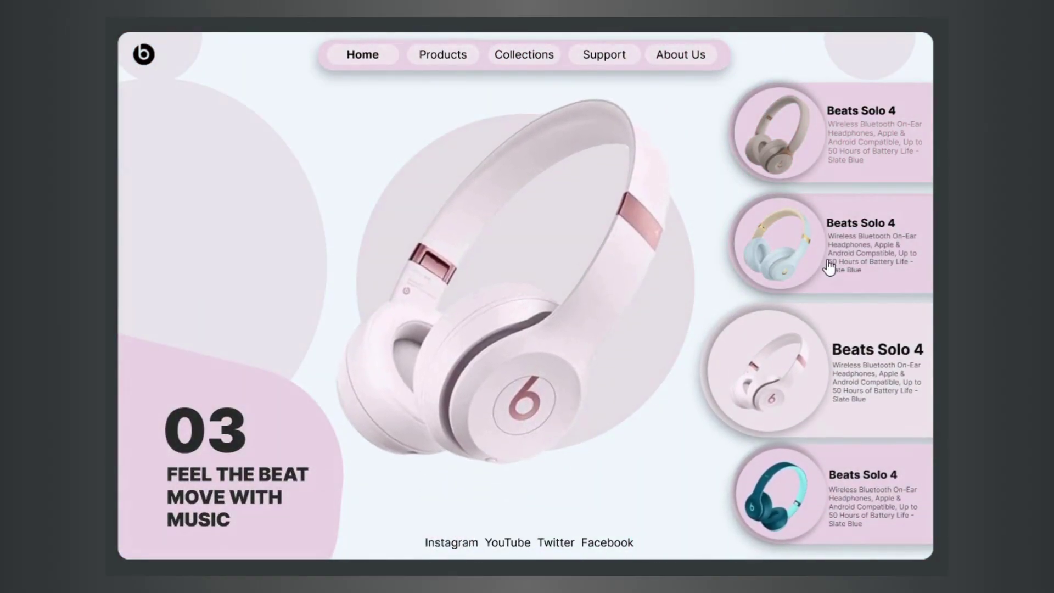
click(829, 262)
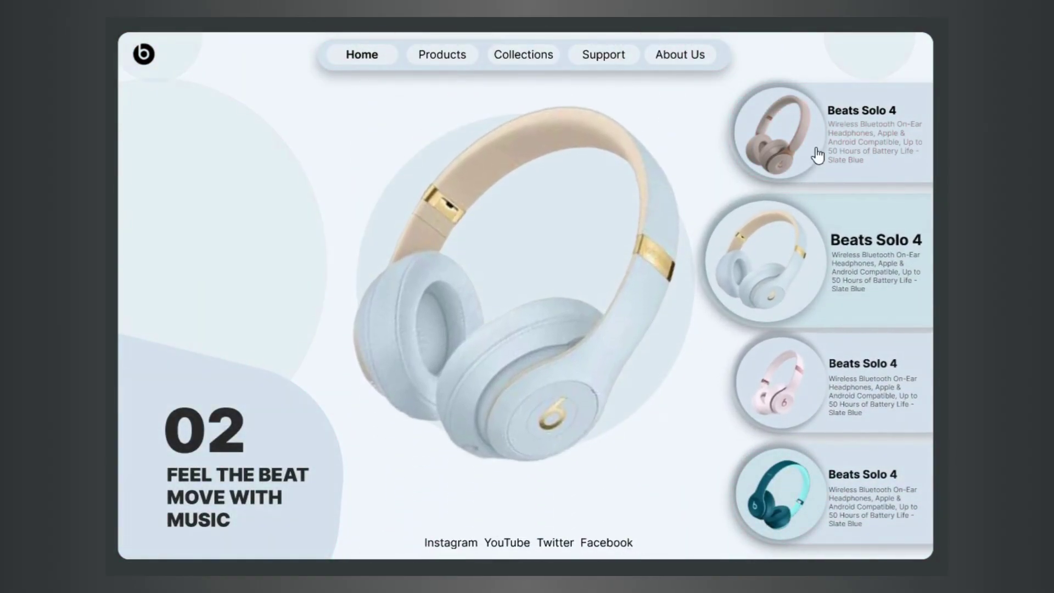
click(816, 148)
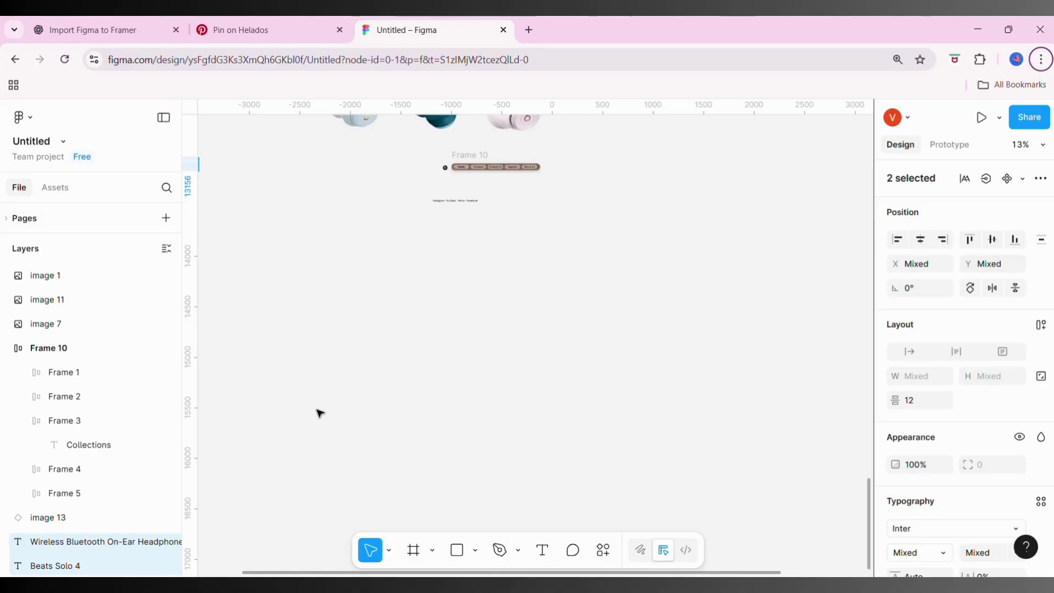
Add a MacBook Pro 16" frame and draw an ellipse inside it
click(414, 551)
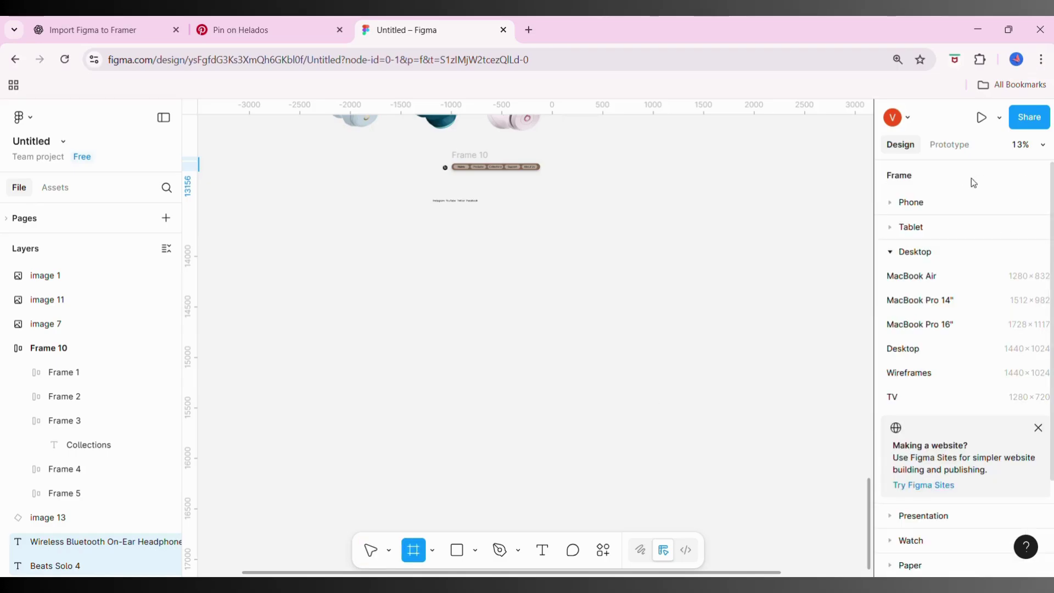
click(948, 324)
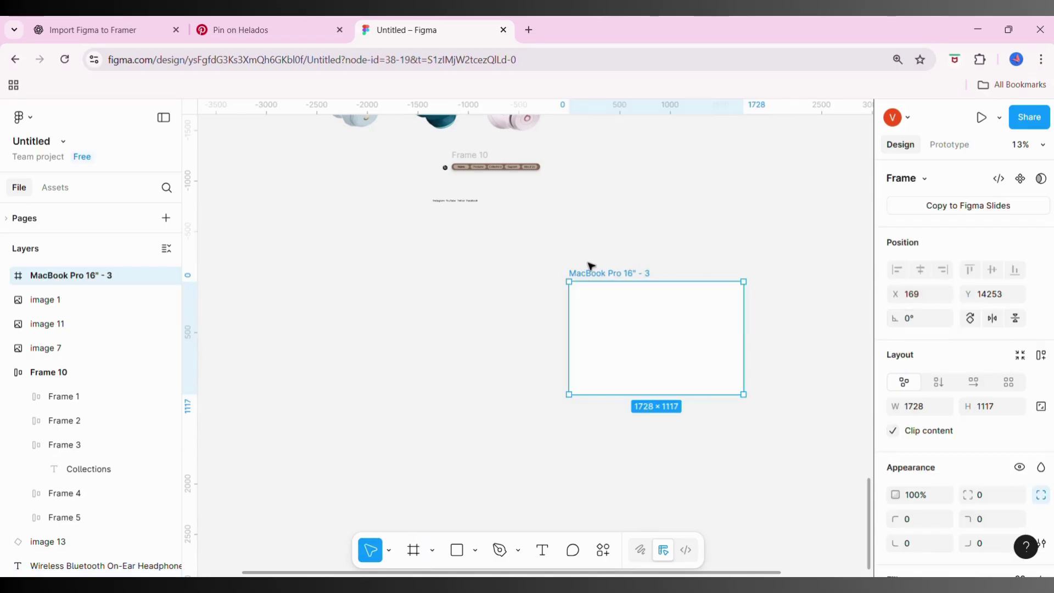
click(476, 550)
click(519, 464)
mouse_move(456, 325)
mouse_down()
mouse_move(525, 390)
mouse_move(501, 354)
mouse_up()
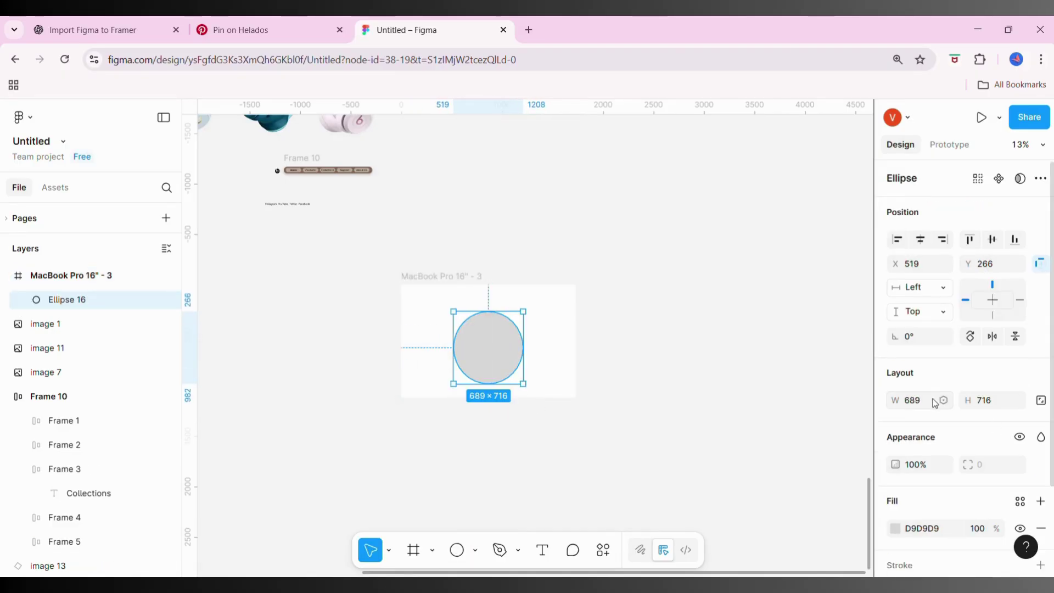
Make the ellipse a 717×717 circle centred in the frame
click(993, 404)
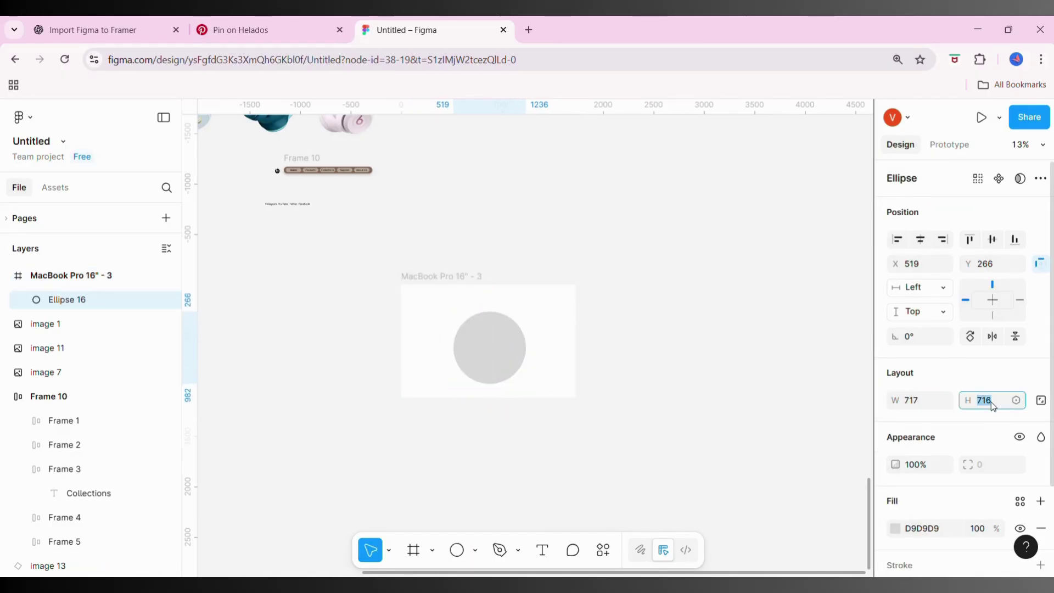
text(717)
click(795, 346)
drag(489, 353, 492, 352)
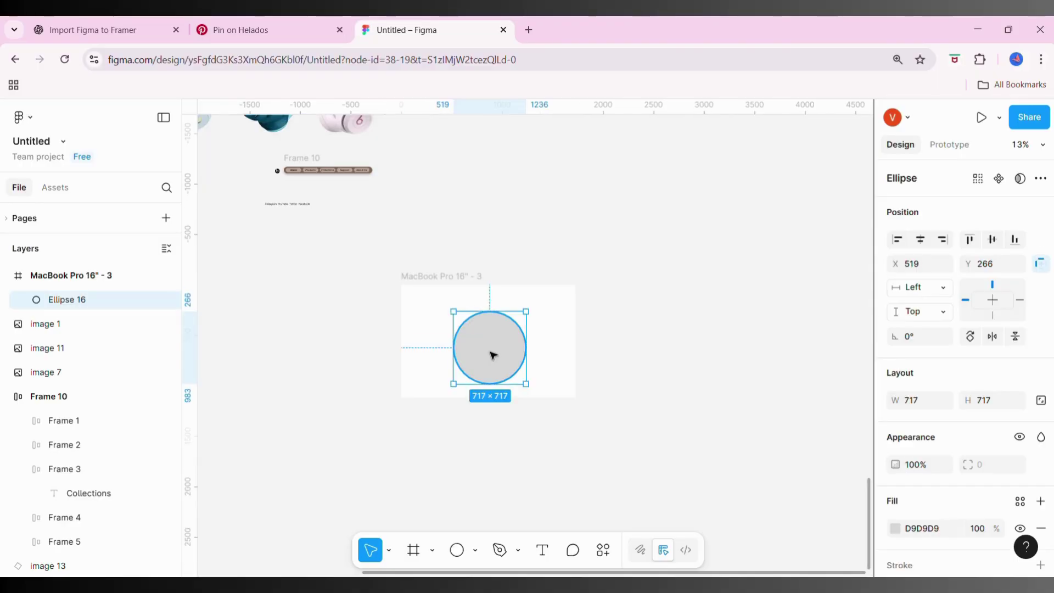
click(393, 391)
click(475, 550)
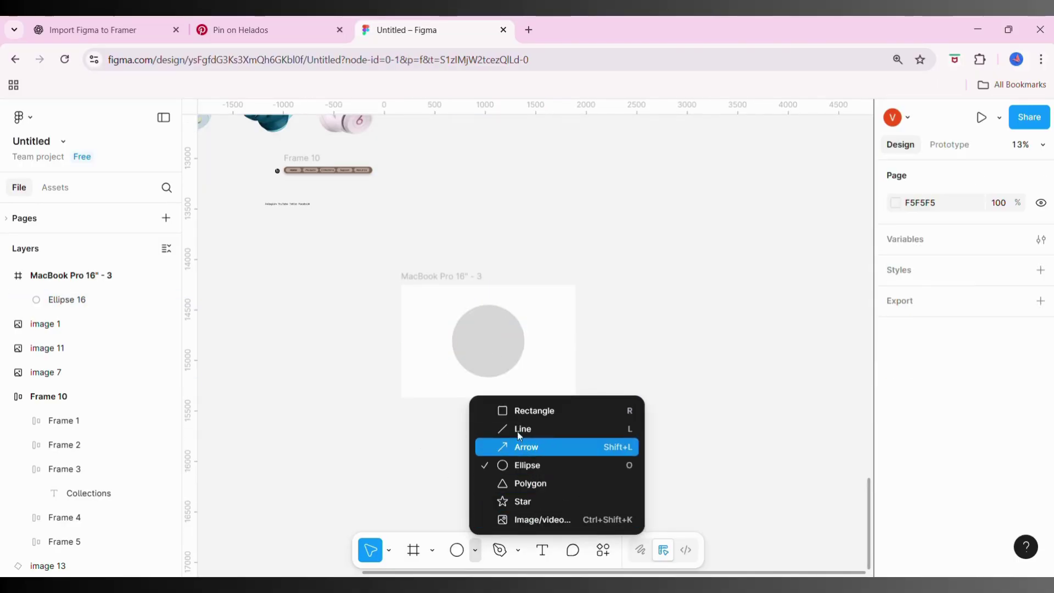
click(517, 409)
Draw a rectangle at the lower-left edge and bend it into a curved blob extending past the frame
scroll(418, 402, up, 5)
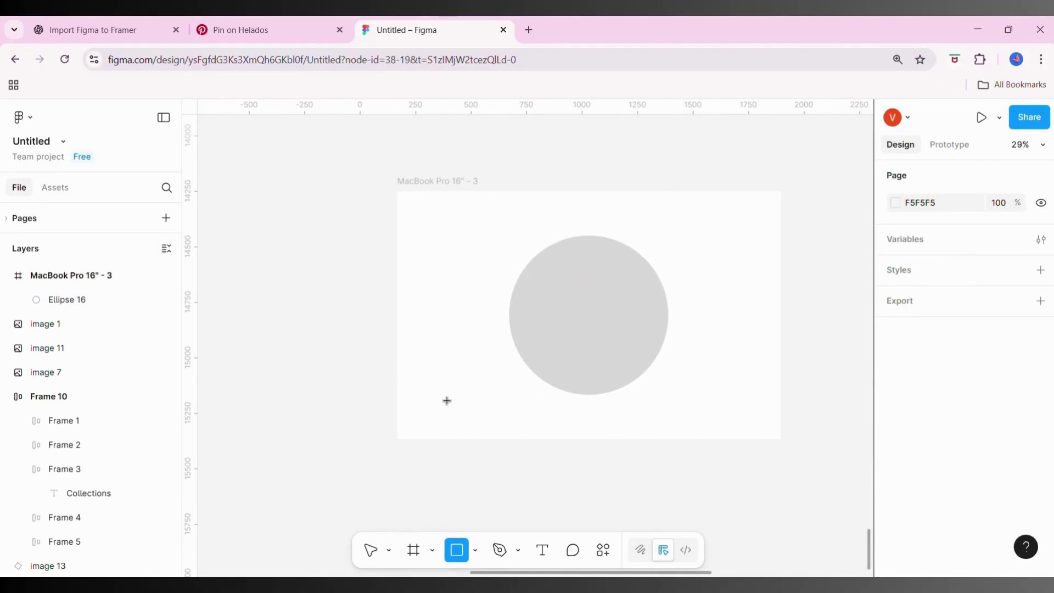
drag(447, 401, 499, 454)
drag(458, 391, 455, 390)
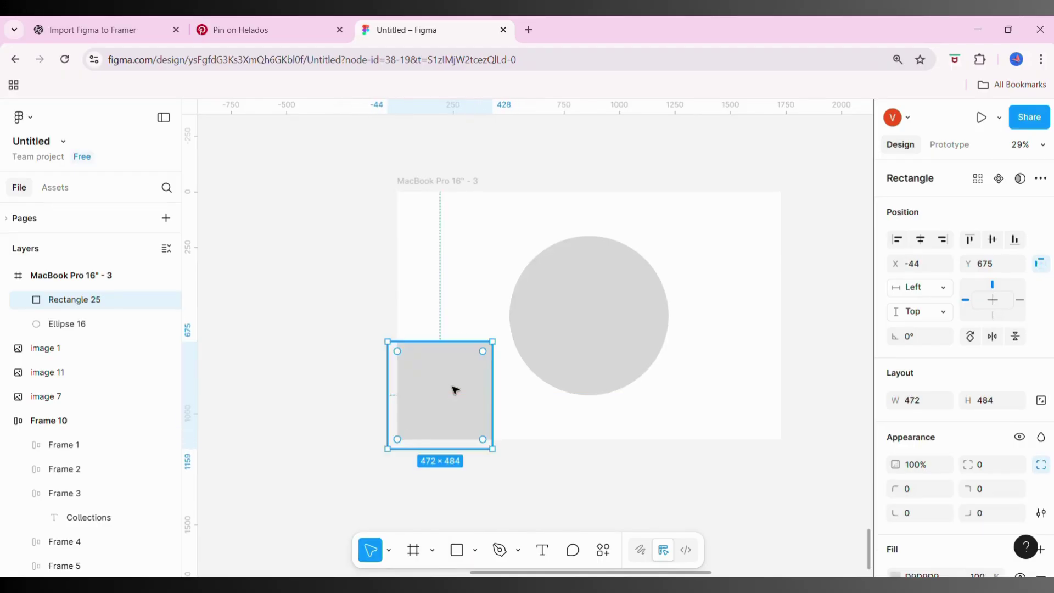
double_click(455, 390)
drag(496, 344, 514, 394)
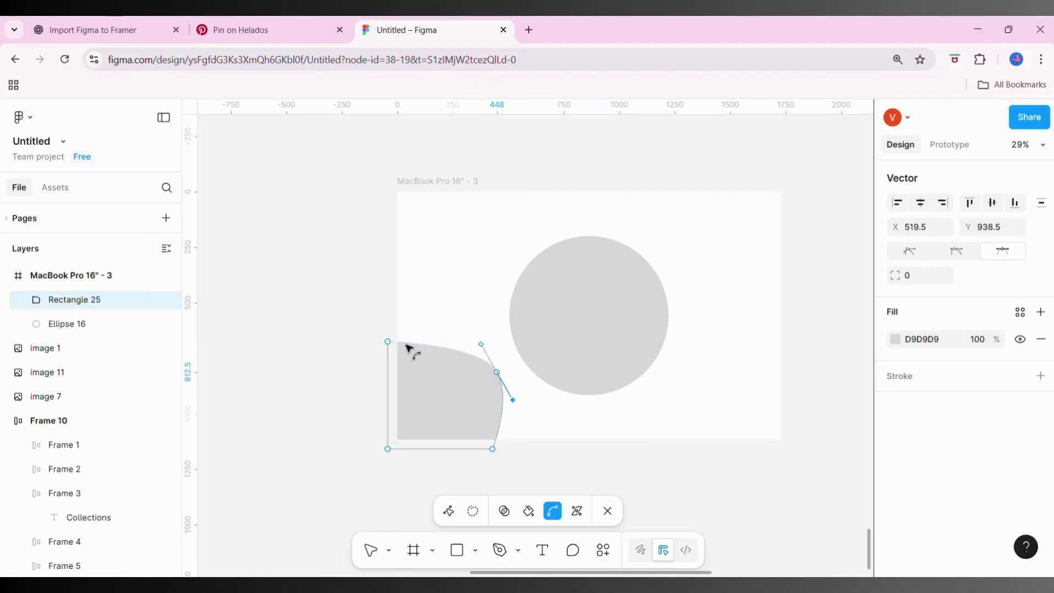
drag(395, 348, 384, 353)
key(Escape)
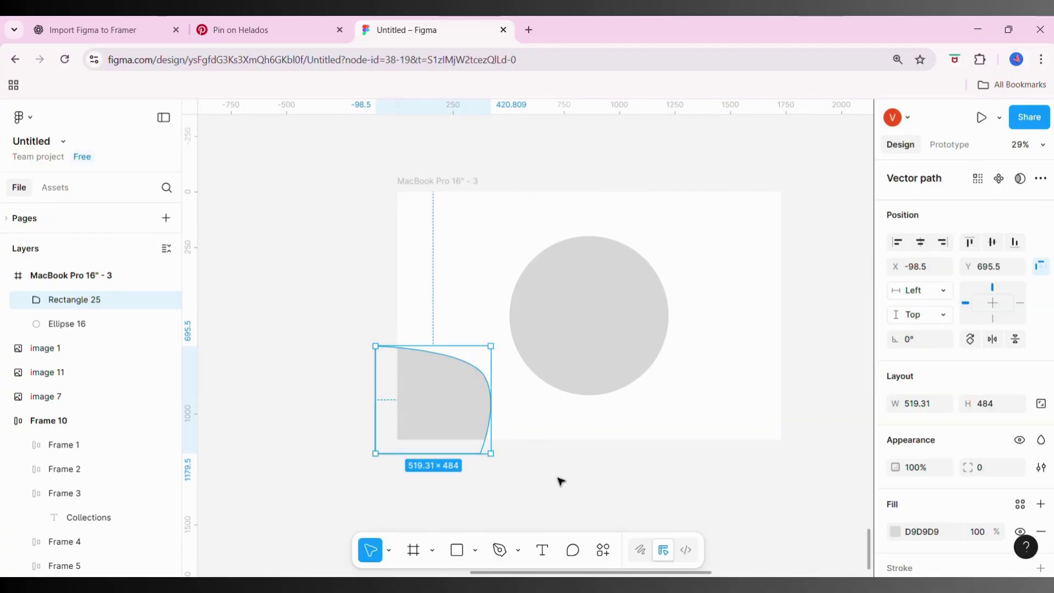
double_click(397, 364)
click(376, 347)
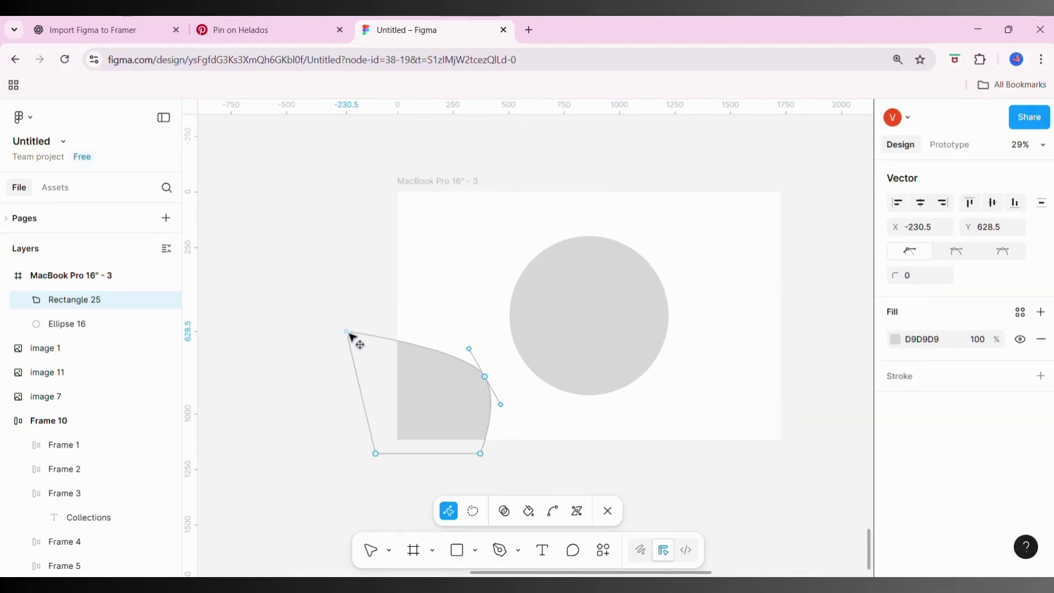
drag(470, 409, 479, 416)
Duplicate the big circle and drag the copy toward the left edge
click(332, 271)
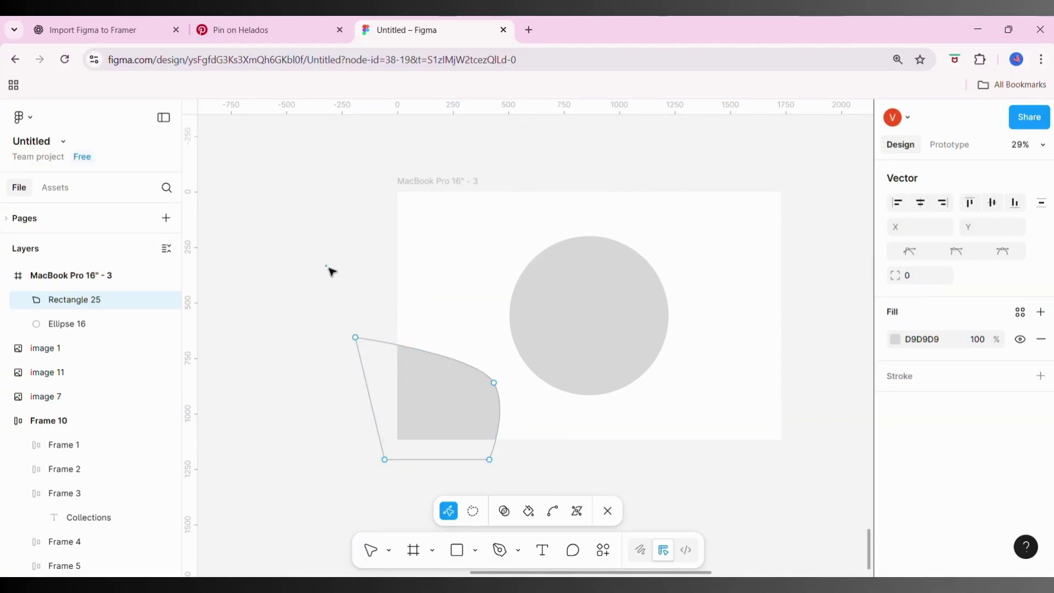
key(Escape)
key(Escape)
drag(606, 309, 461, 280)
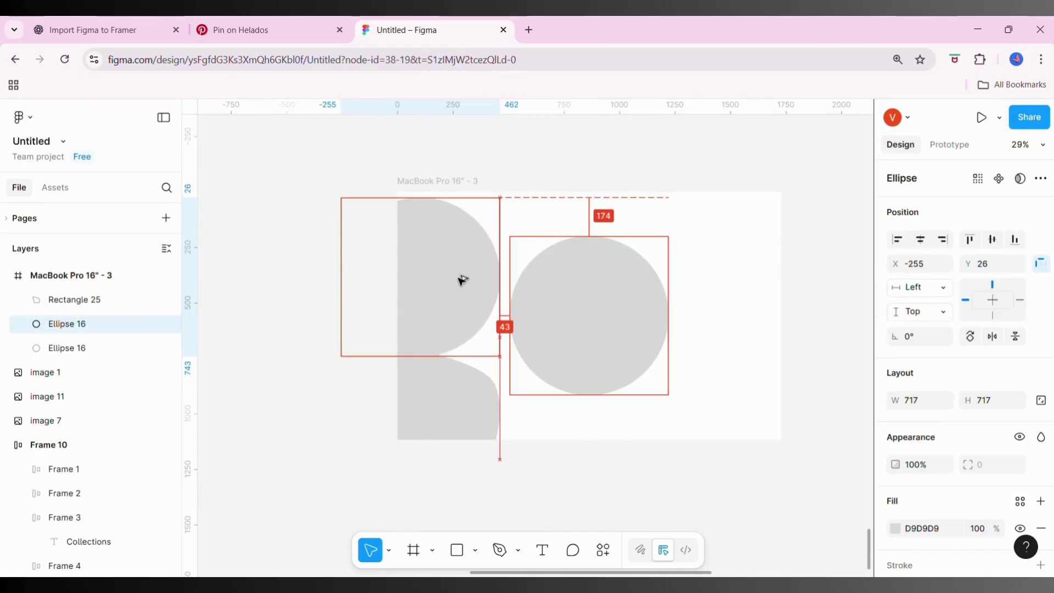
Shrink the circle copy to 577×598 at the left edge and draw a small ellipse at the top-left corner
drag(510, 212, 480, 235)
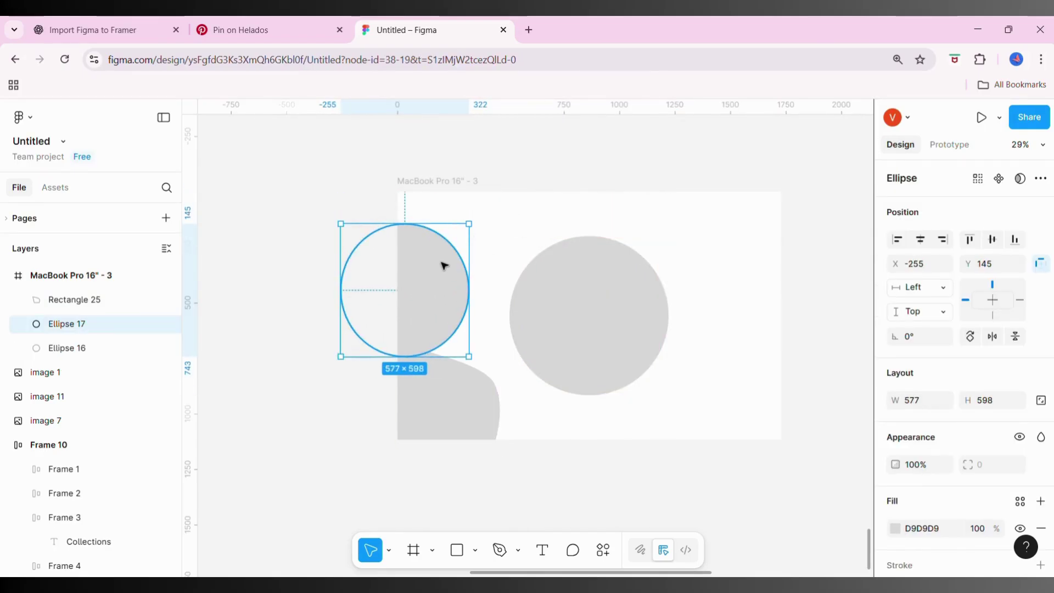
click(323, 425)
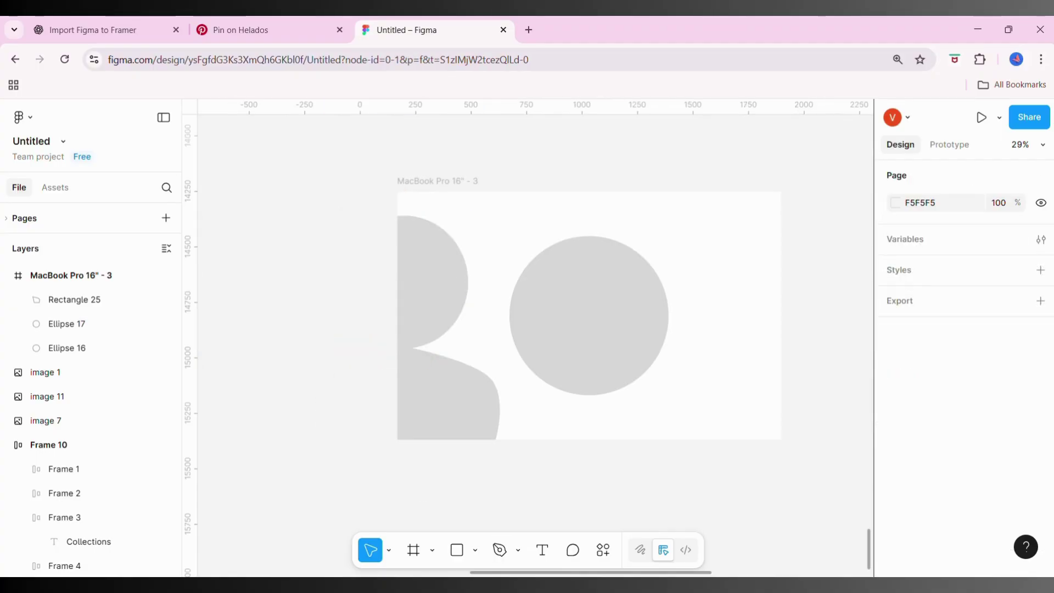
click(440, 554)
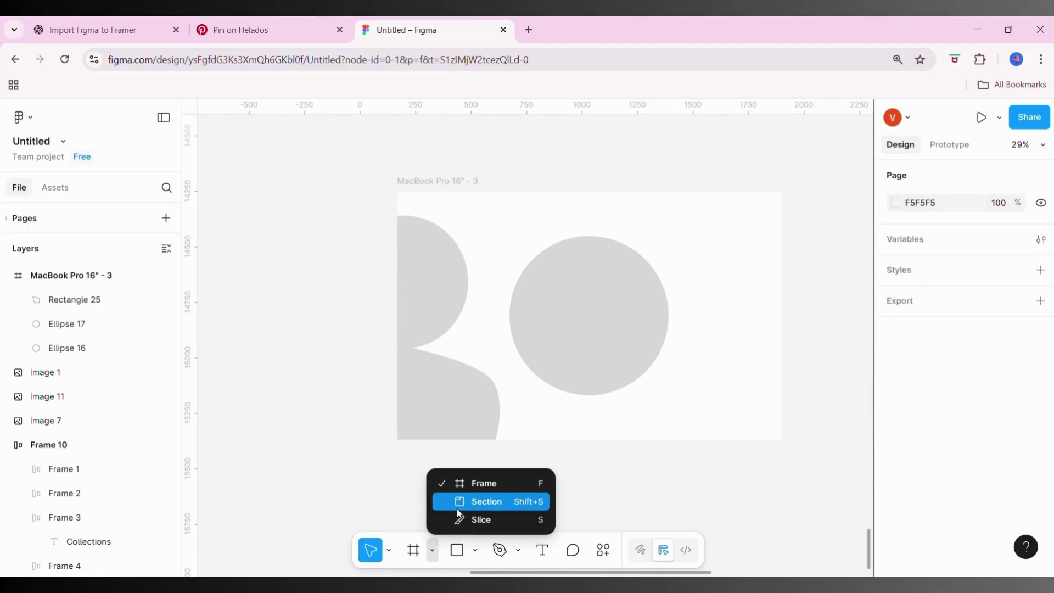
click(477, 556)
click(516, 465)
mouse_move(413, 203)
mouse_down()
mouse_move(433, 221)
mouse_move(400, 176)
mouse_up()
scroll(434, 221, up, 5)
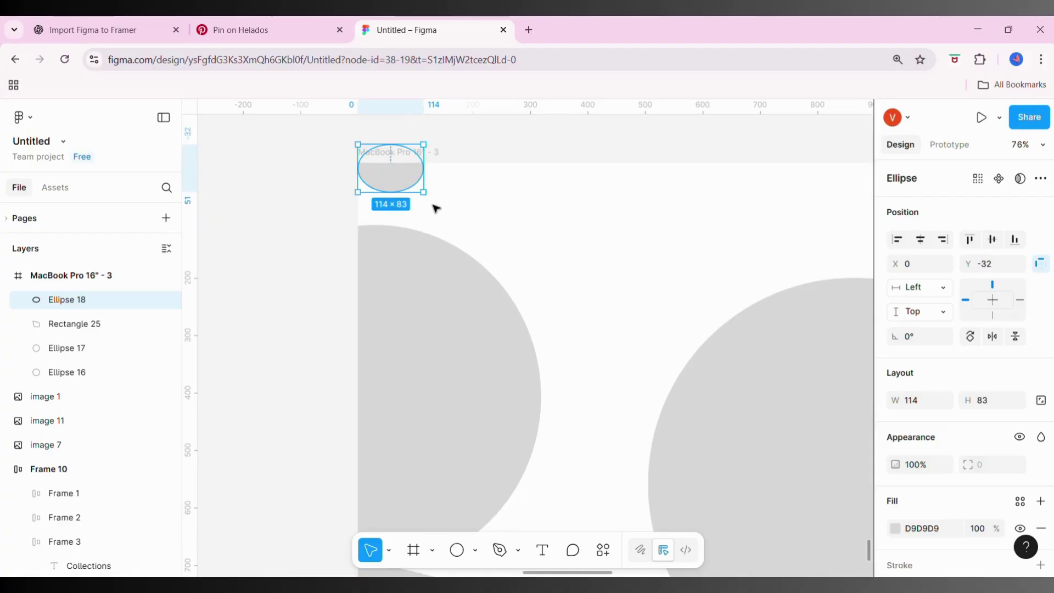
drag(435, 207, 448, 229)
click(449, 230)
Alt-drag a copy of the small ellipse toward the top-right and resize it to 118×110
scroll(342, 235, right, 2)
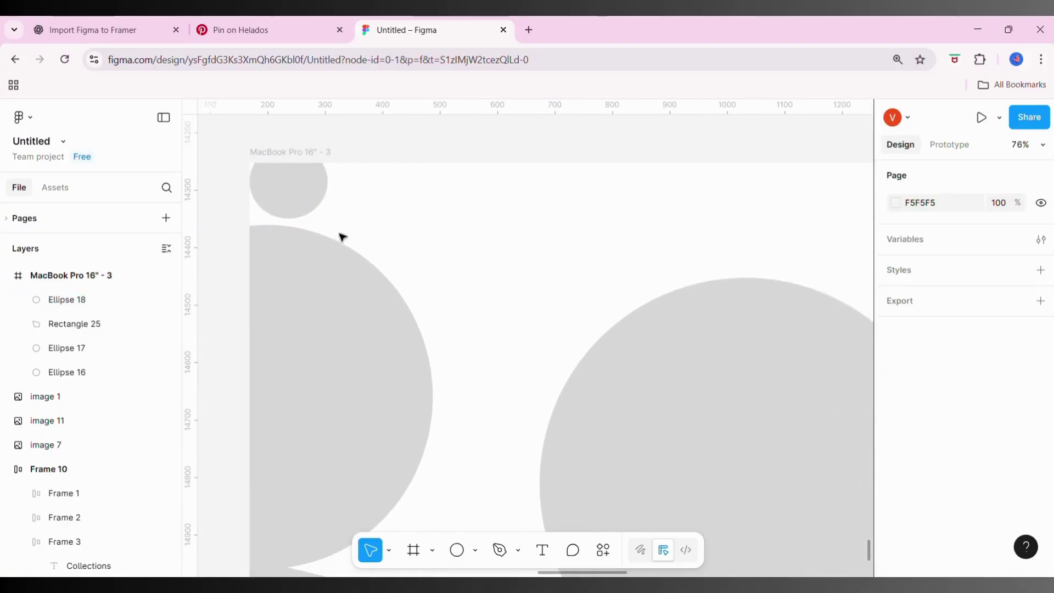
drag(289, 188, 782, 216)
scroll(606, 216, right, 5)
mouse_move(607, 216)
mouse_down()
mouse_move(749, 162)
mouse_move(774, 199)
mouse_up()
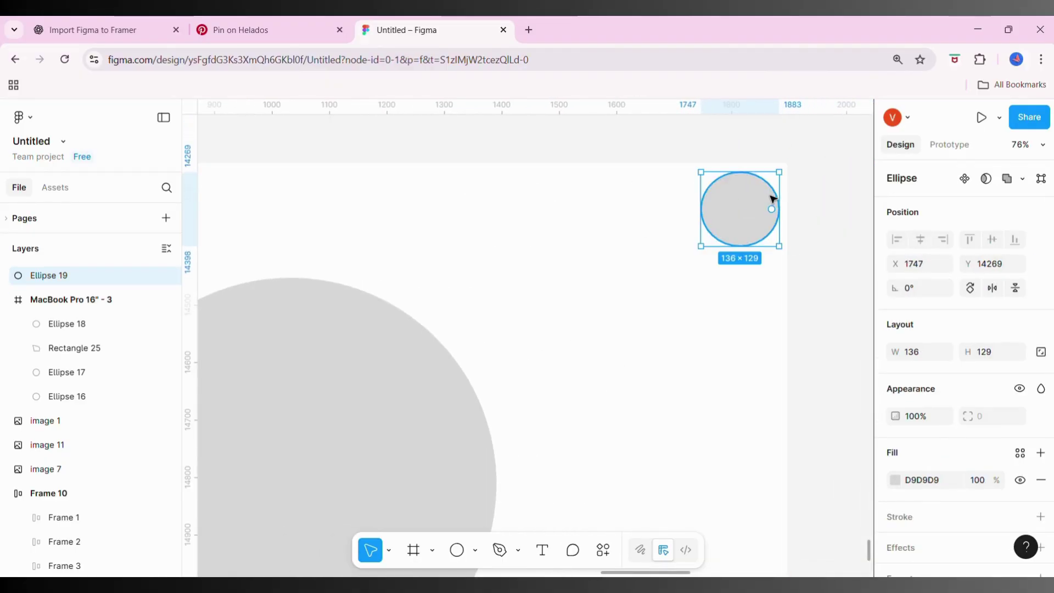
drag(792, 257, 780, 247)
key(shift+Up)
key(shift+Up)
key(shift+Up)
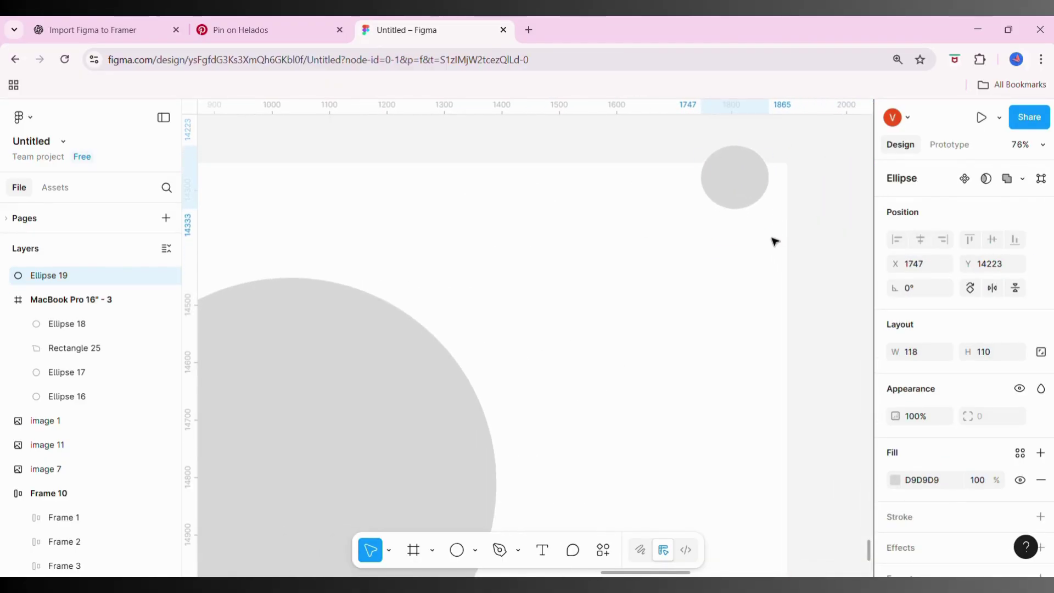
Position the 118×110 circle in the top-right corner, partly cut off by the top edge
drag(754, 179, 749, 297)
double_click(744, 266)
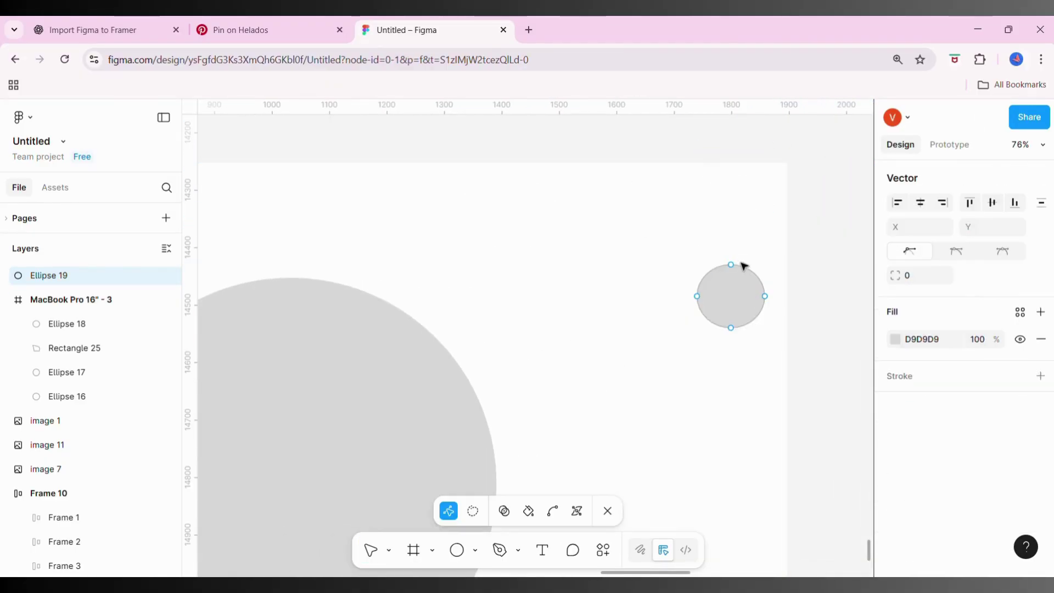
click(815, 245)
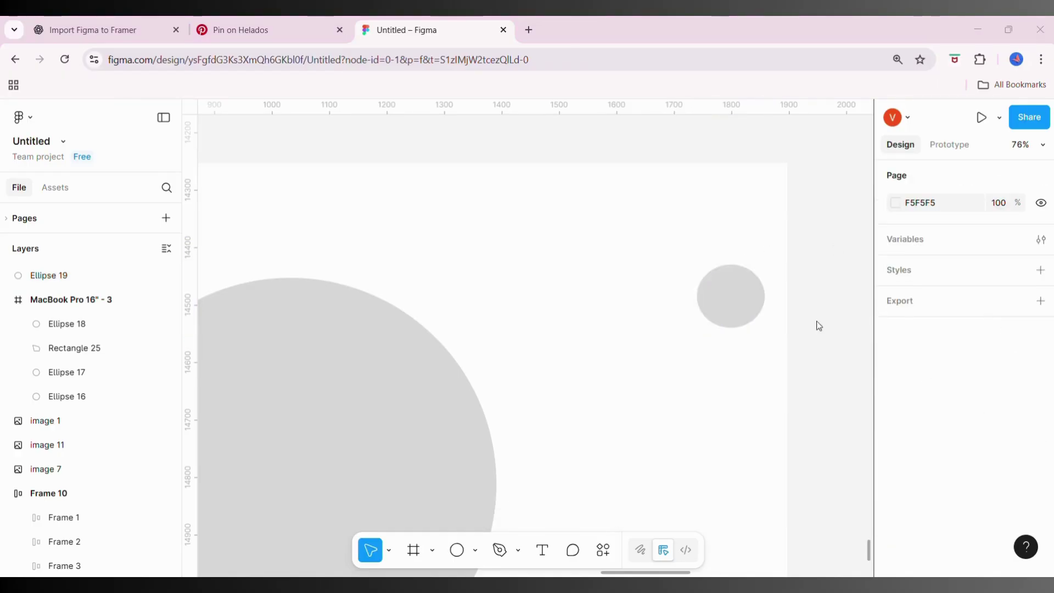
drag(749, 288, 745, 211)
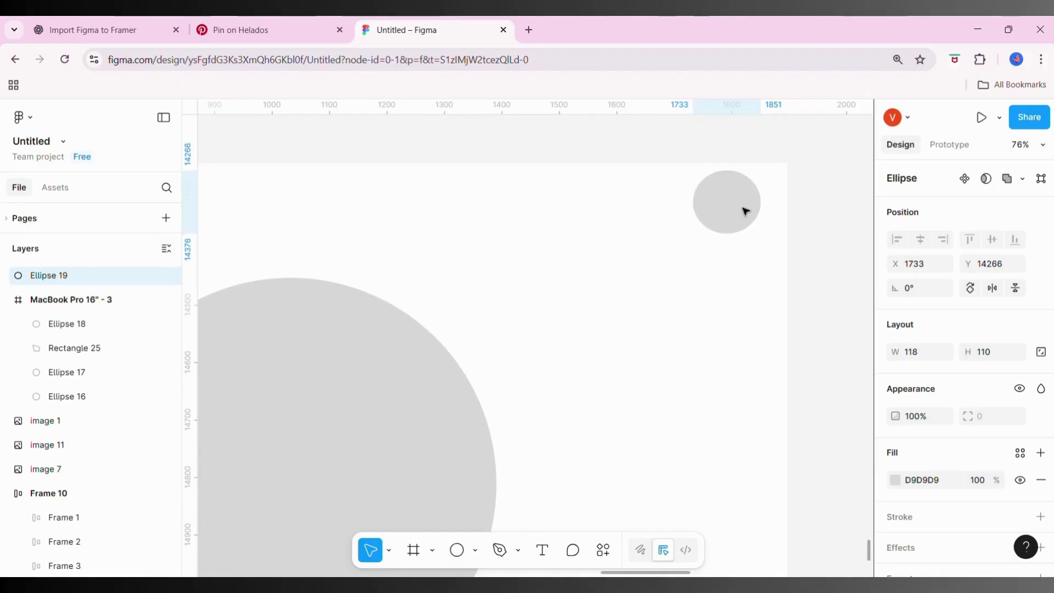
key(shift+Up)
key(shift+Up)
key(shift+Up)
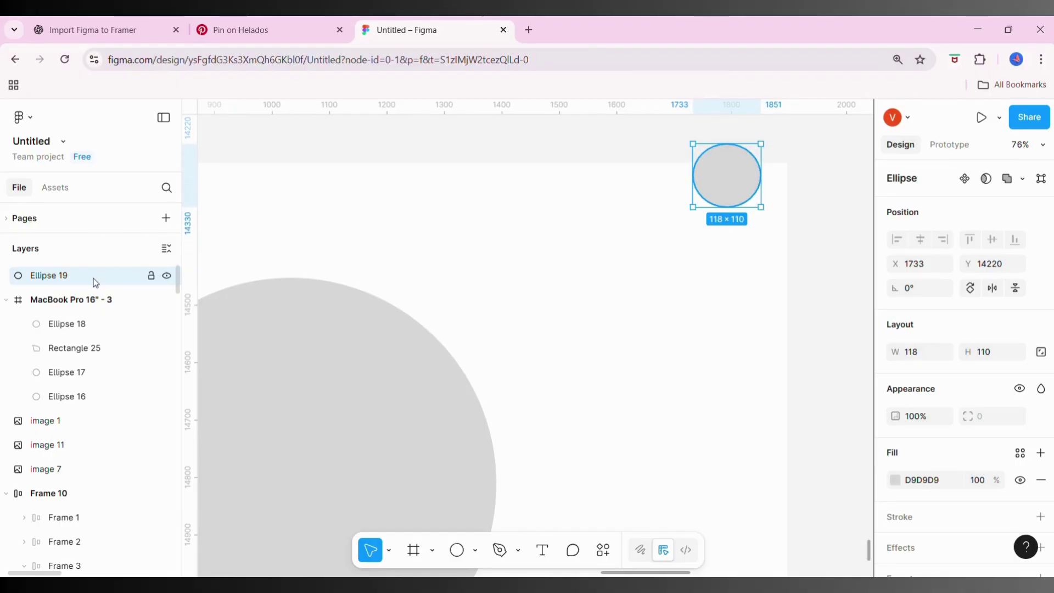
drag(96, 282, 99, 308)
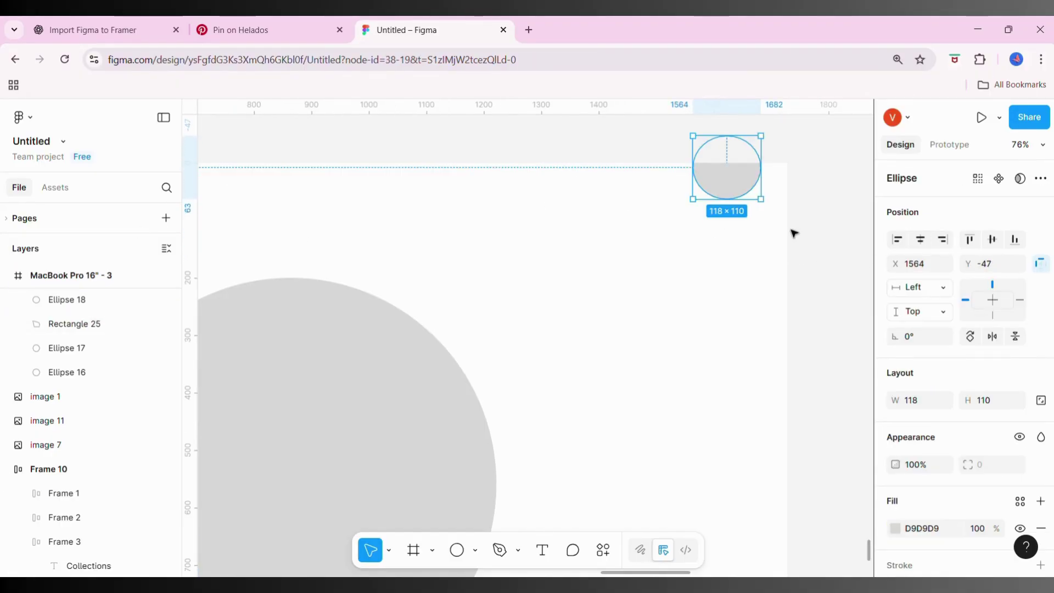
click(793, 300)
scroll(793, 302, down, 5)
Drag Frame 10 into the MacBook Pro 16" - 3 frame, centre it horizontally and move it to the top
scroll(420, 378, down, 3)
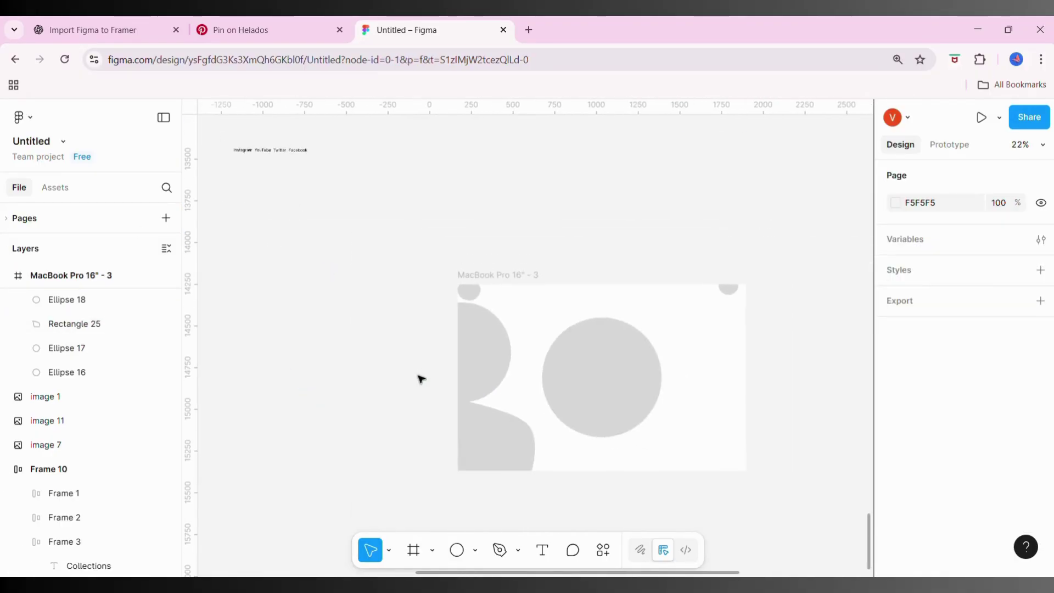
scroll(308, 179, up, 1)
scroll(357, 157, up, 3)
click(291, 218)
drag(291, 218, 563, 429)
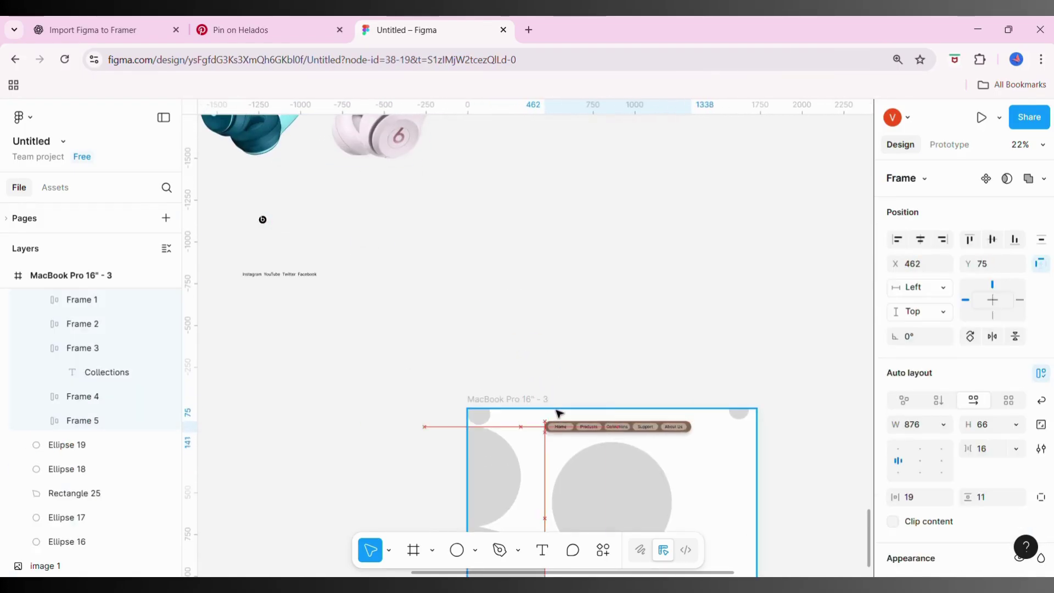
click(928, 241)
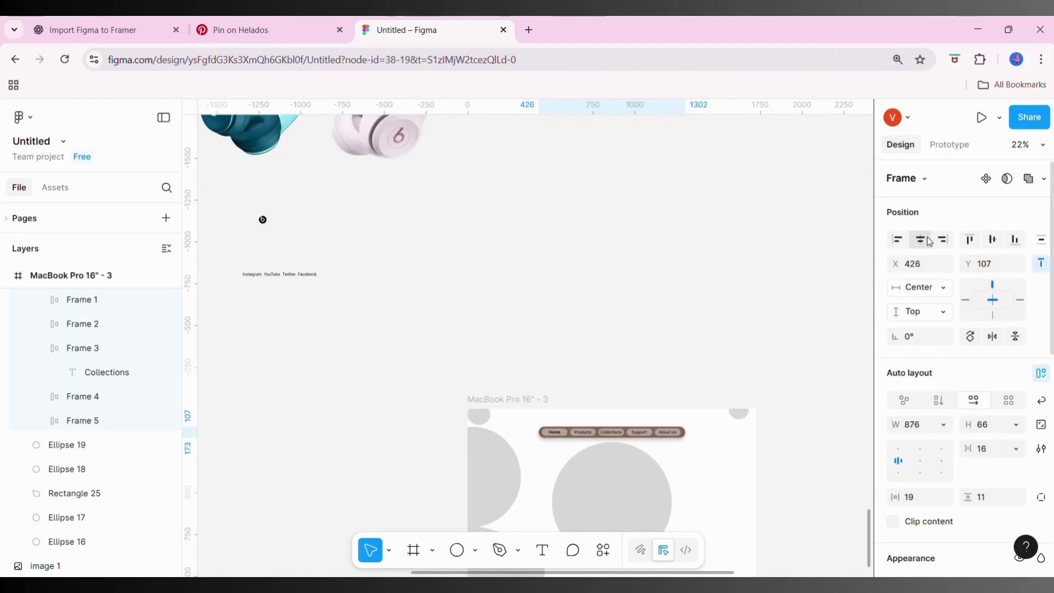
drag(615, 435, 622, 423)
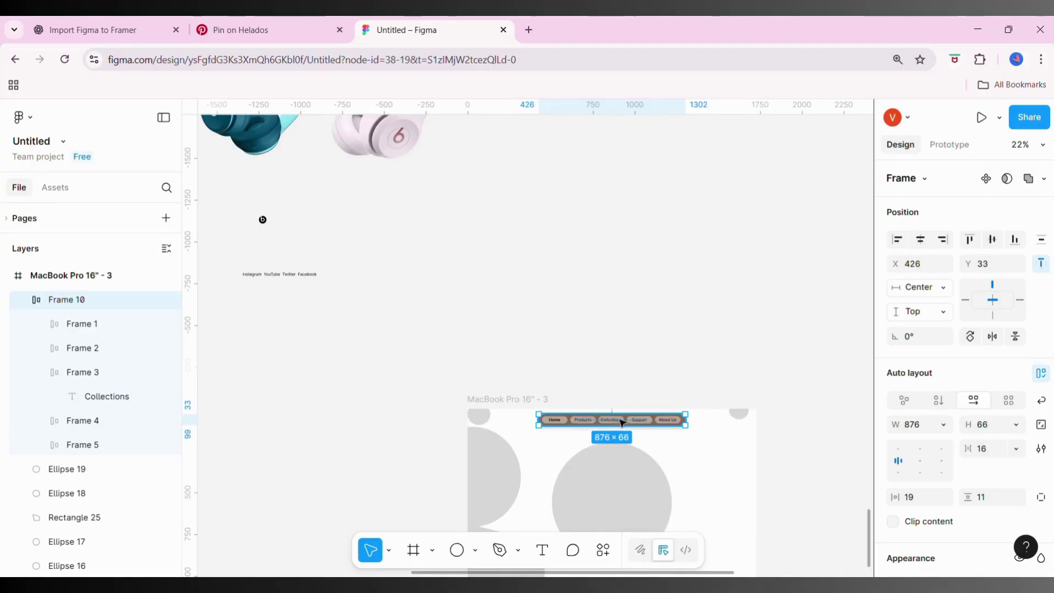
click(697, 341)
scroll(696, 341, down, 5)
scroll(697, 342, up, 3)
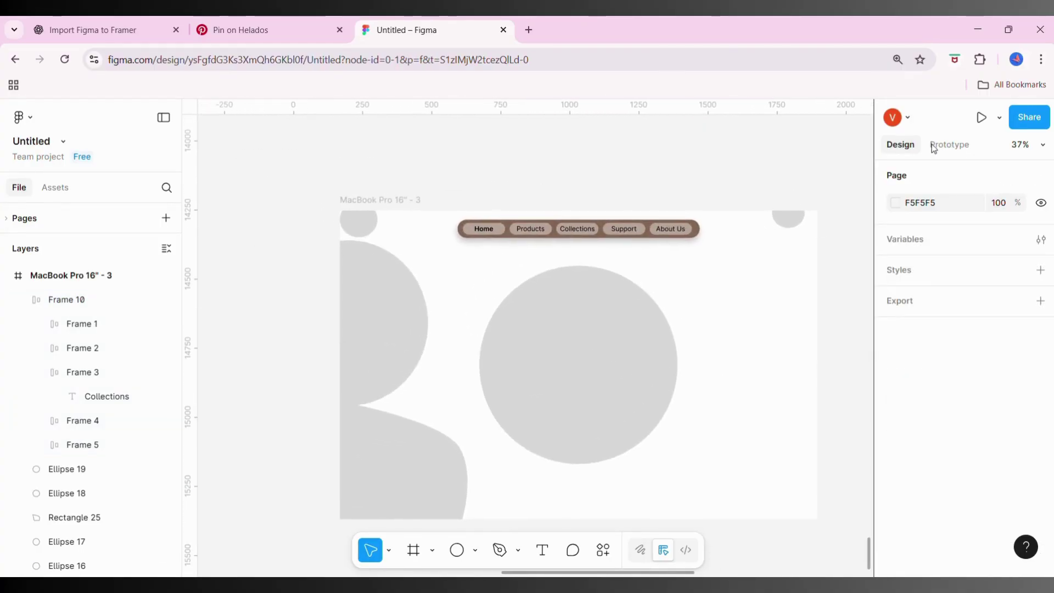
ctrl+scroll(723, 454, down, 3)
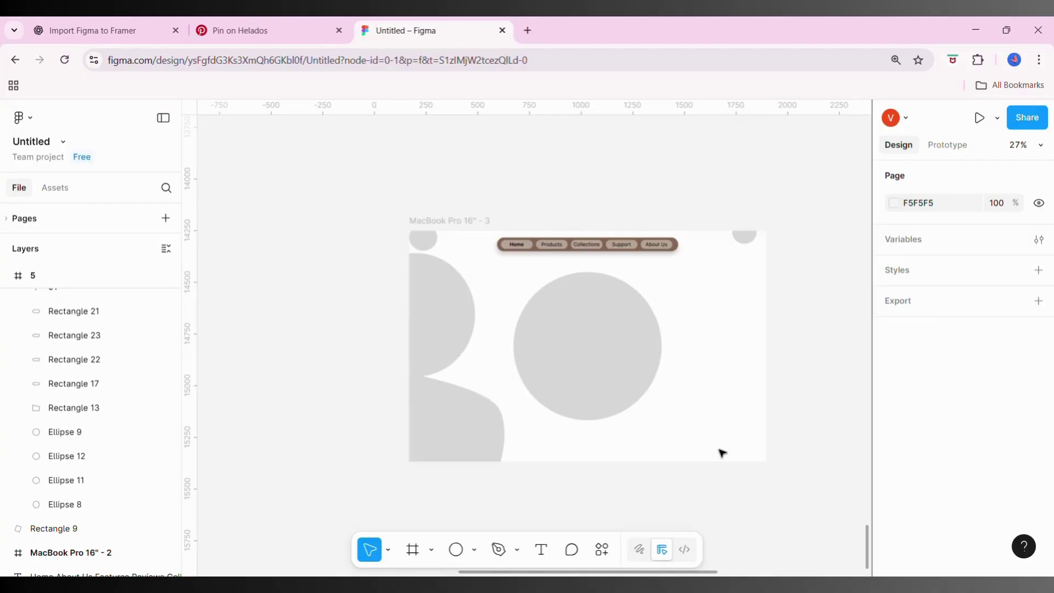
Eyedrop the nav bar's 856752 brown as the blob's fill and enlarge it slightly
click(443, 399)
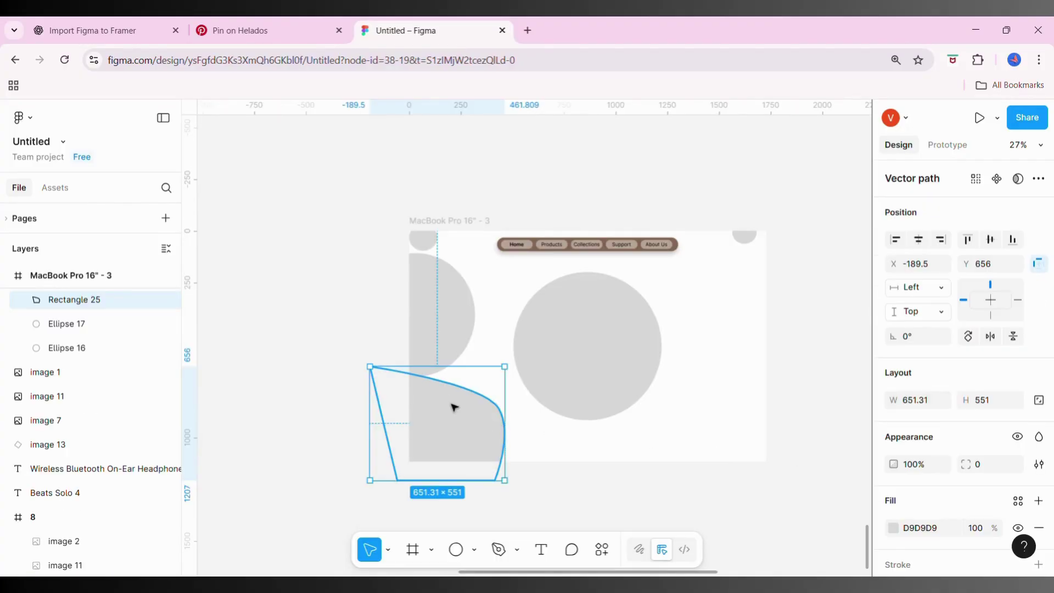
click(894, 528)
click(711, 438)
click(650, 244)
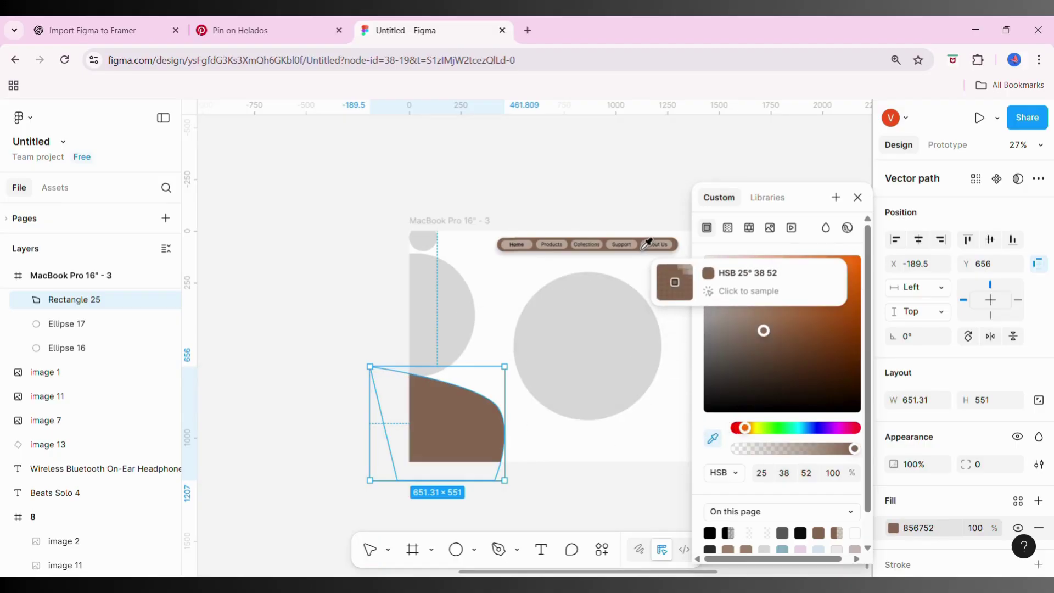
drag(517, 375, 513, 366)
click(350, 383)
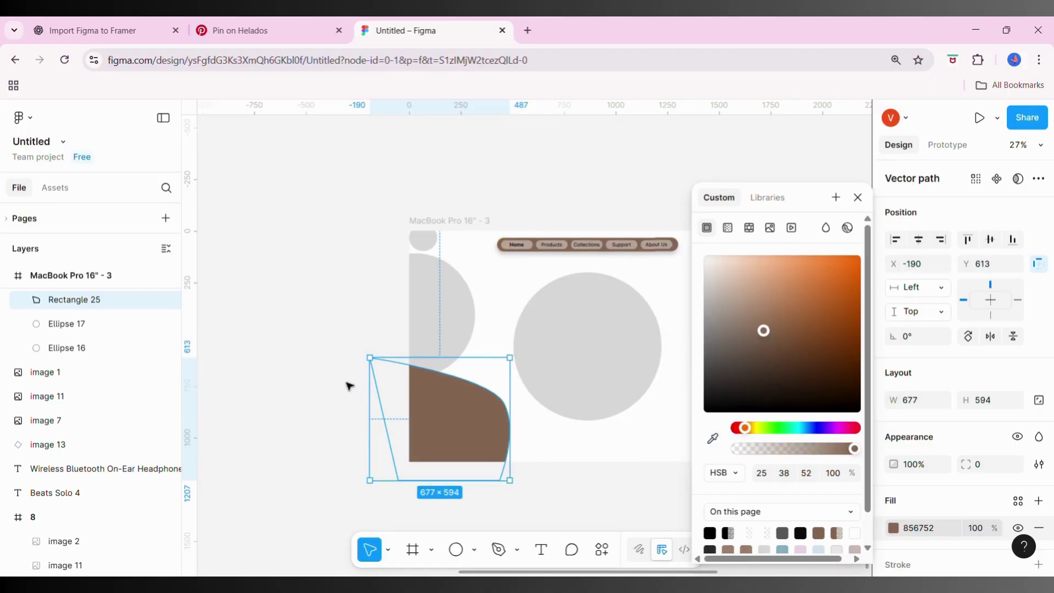
Move the '01 FEEL THE BEAT MOVE WITH MUSIC' headline and social links text into the frame
ctrl+scroll(349, 383, down, 5)
drag(231, 212, 530, 458)
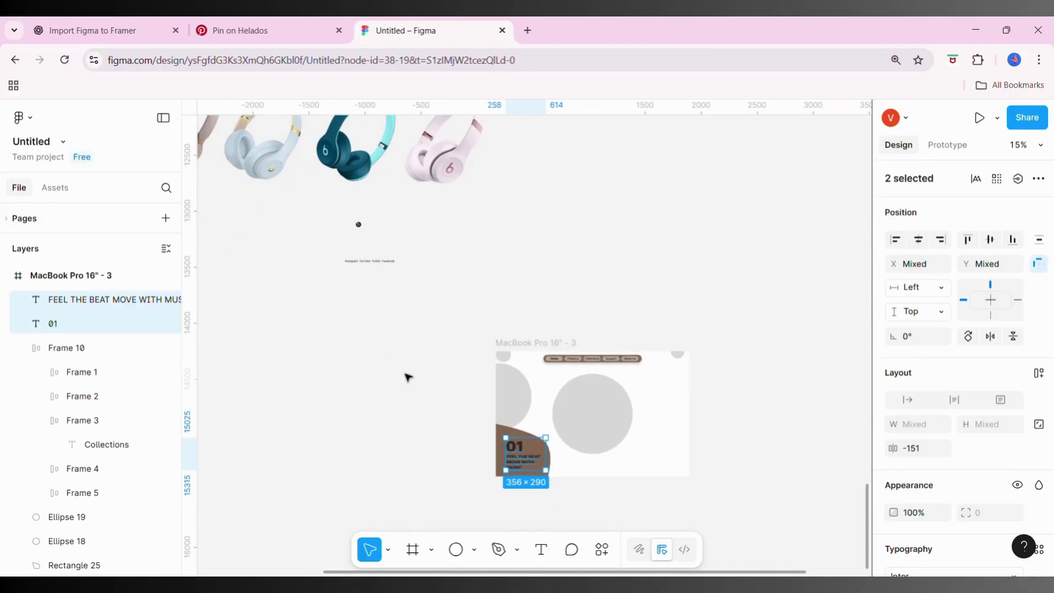
click(399, 330)
drag(371, 261, 610, 479)
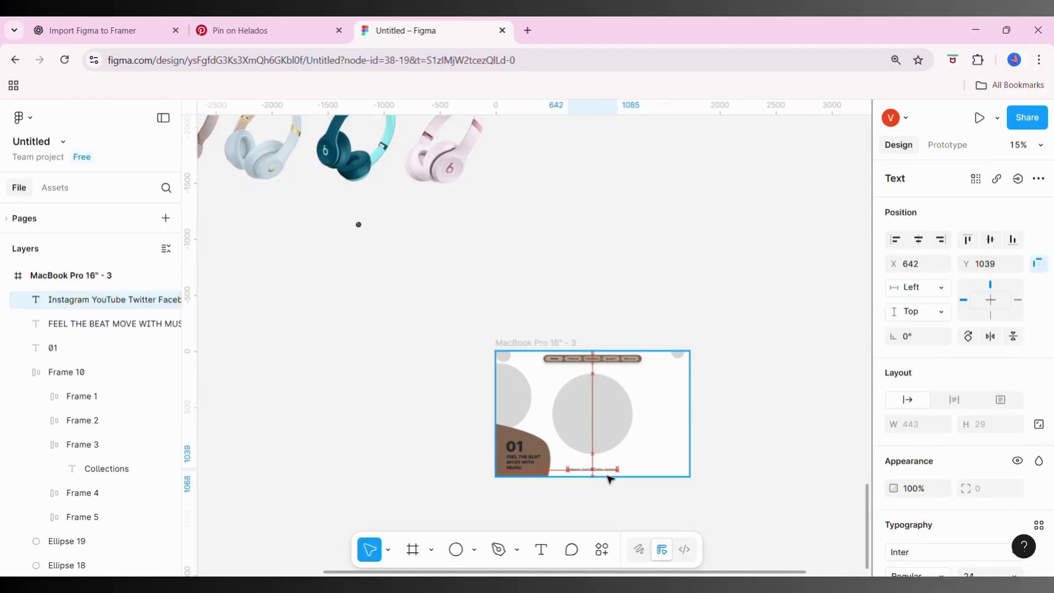
scroll(604, 392, up, 3)
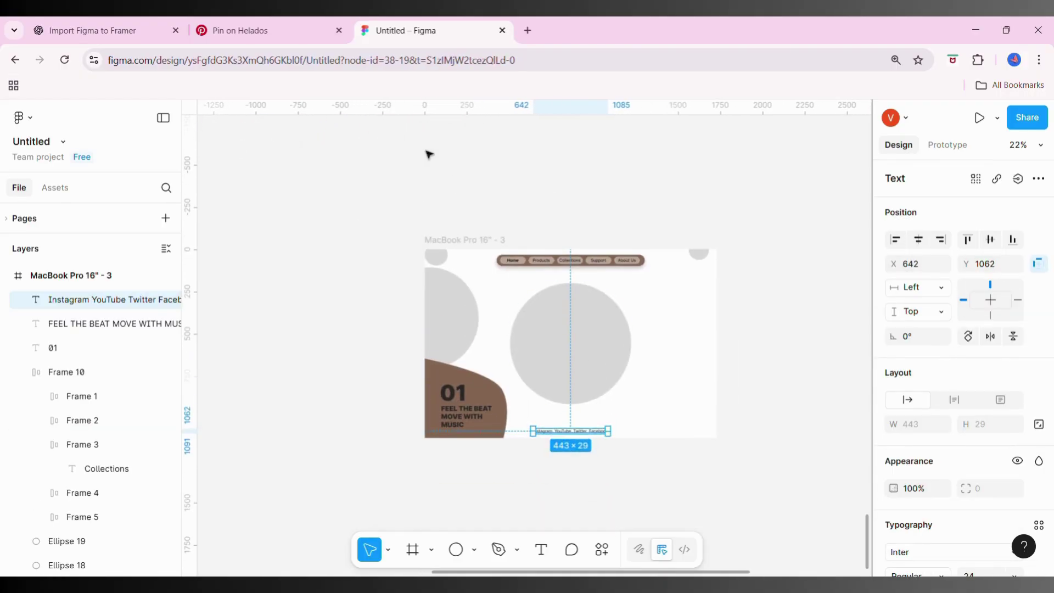
click(388, 132)
scroll(388, 132, up, 3)
click(395, 139)
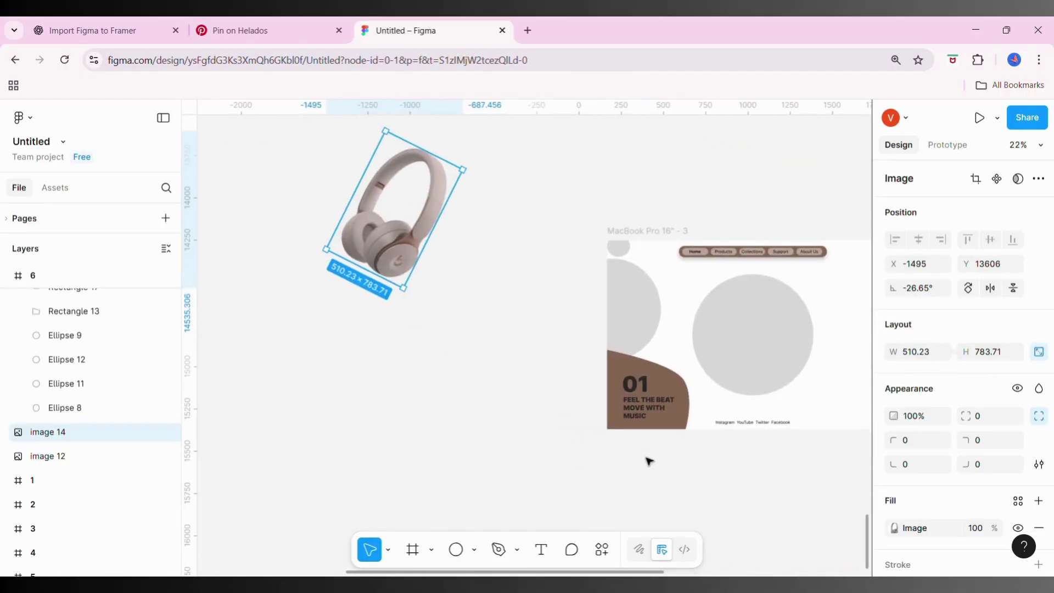
Drop the beige headphone image onto the big circle and eyedrop C1B2AF as the frame fill
drag(269, 195, 622, 319)
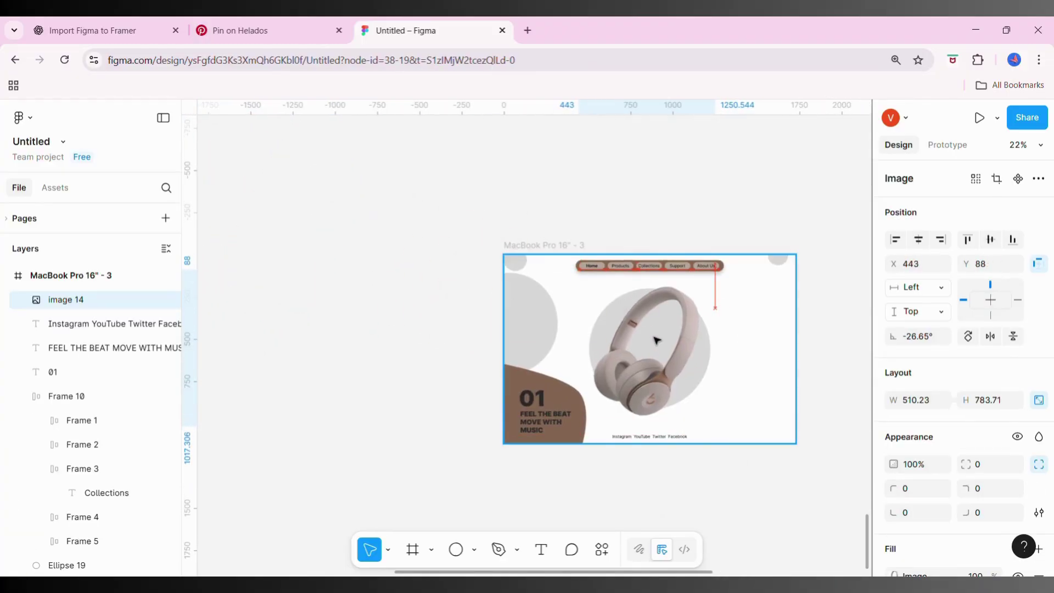
click(544, 245)
scroll(892, 483, down, 5)
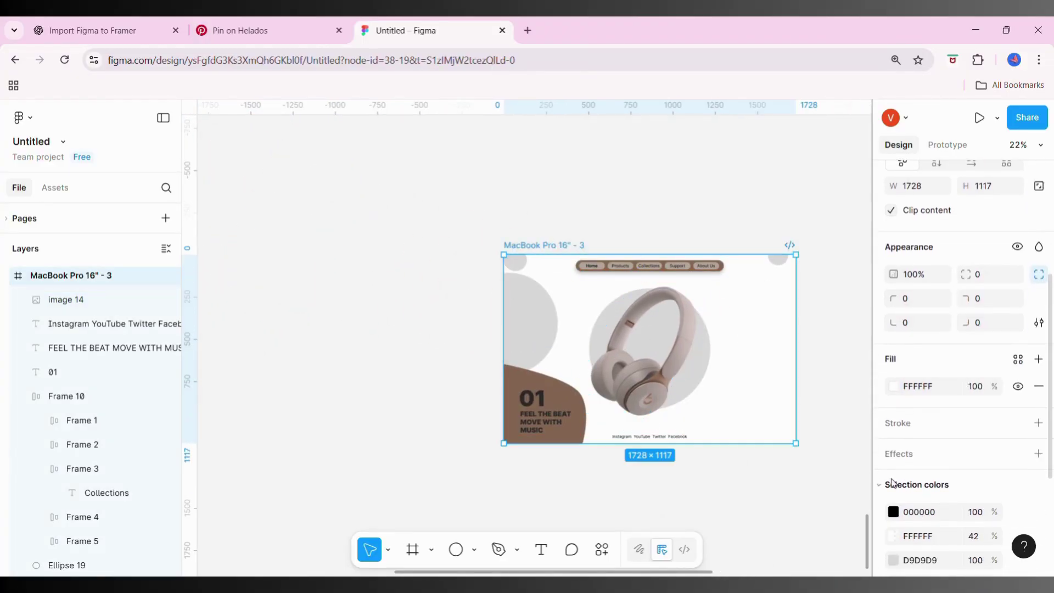
click(893, 388)
click(690, 364)
scroll(689, 363, right, 2)
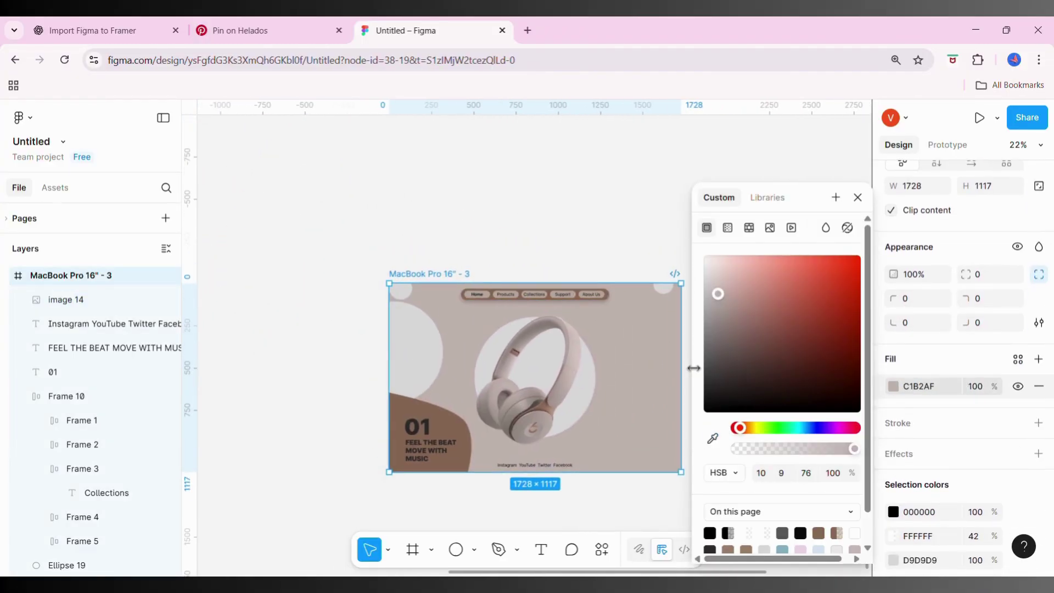
click(594, 387)
shift+click(431, 354)
shift+click(400, 288)
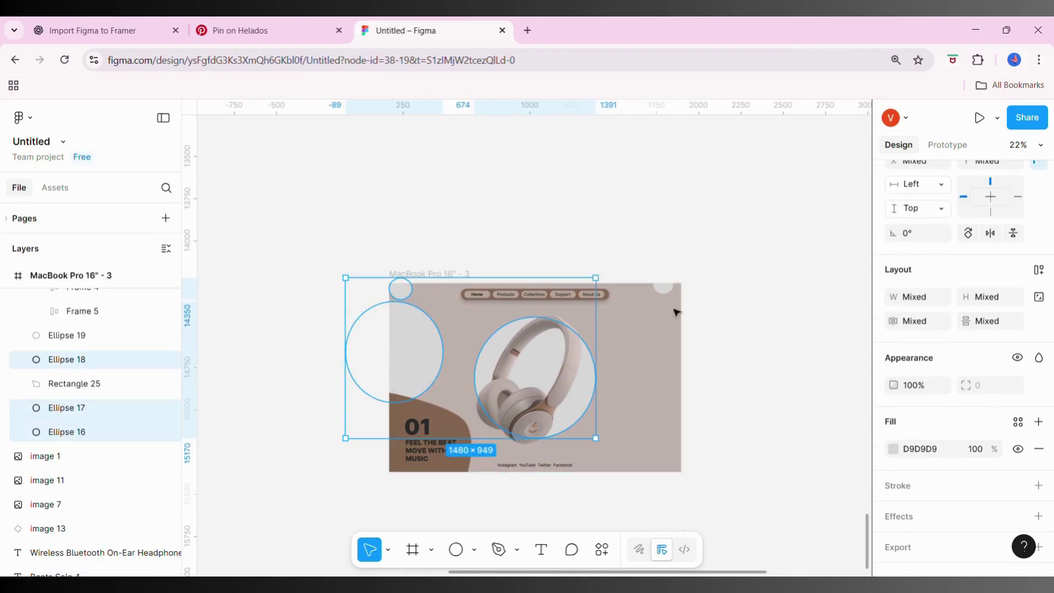
Give Ellipses 16–19 a 856752 fill at 29% opacity
shift+click(664, 284)
click(893, 449)
scroll(755, 534, down, 1)
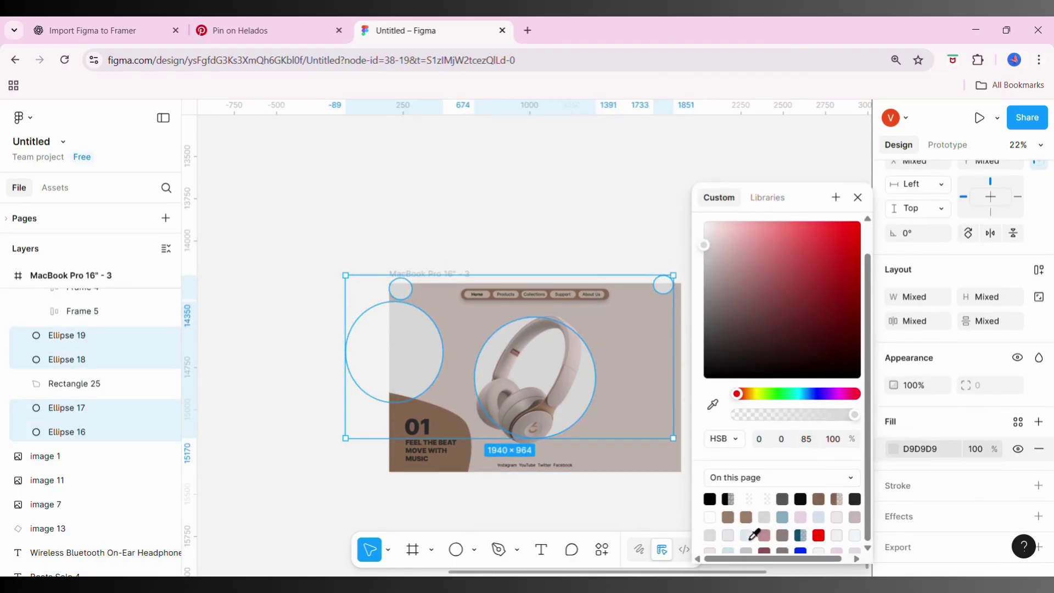
click(837, 515)
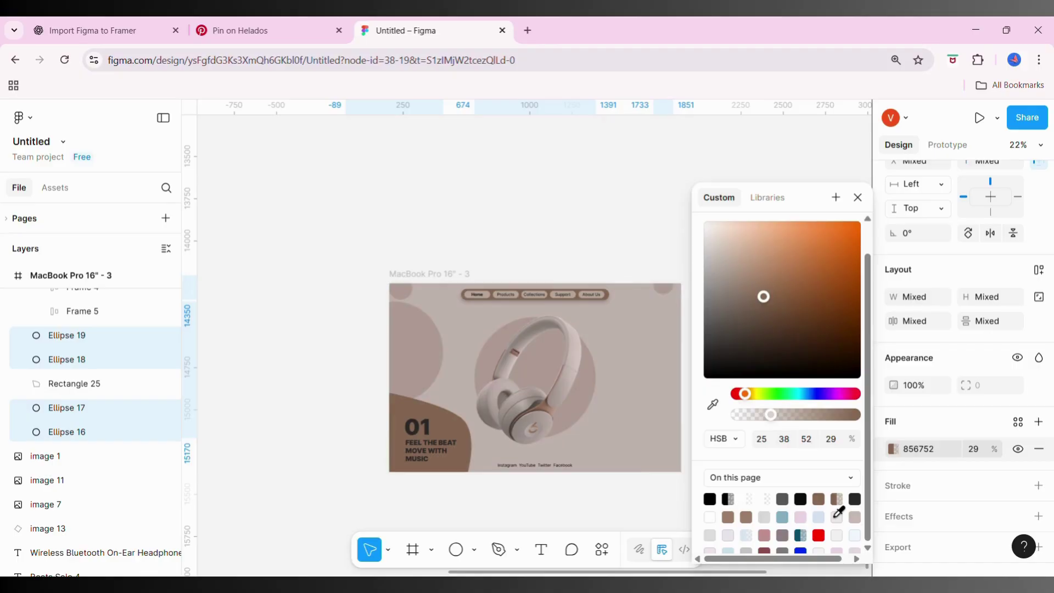
click(608, 216)
Place the round beats logo (image 7) in the frame's top-left corner
click(400, 287)
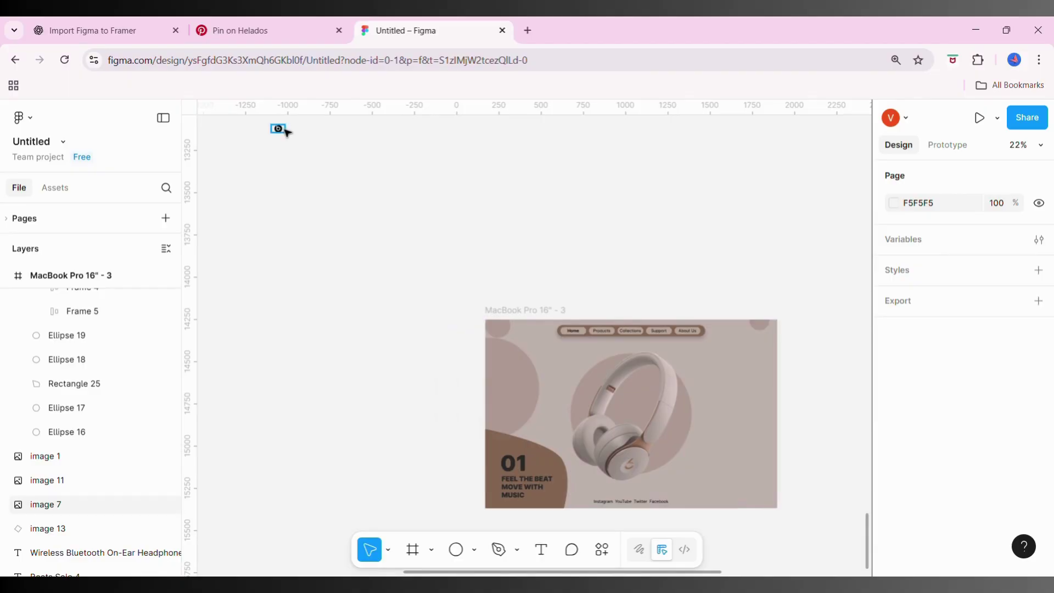
drag(275, 130, 514, 333)
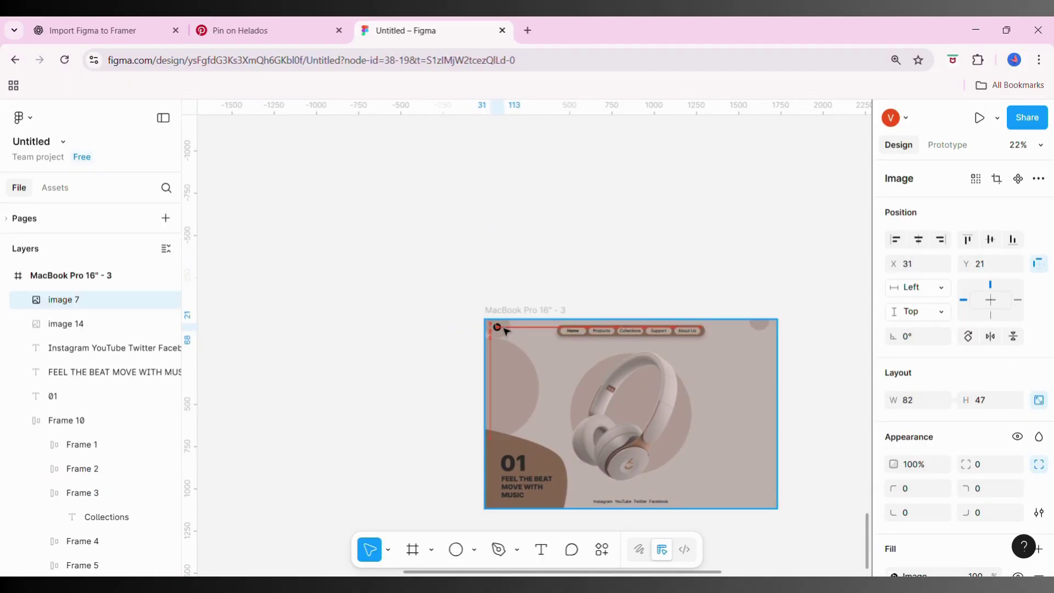
click(640, 331)
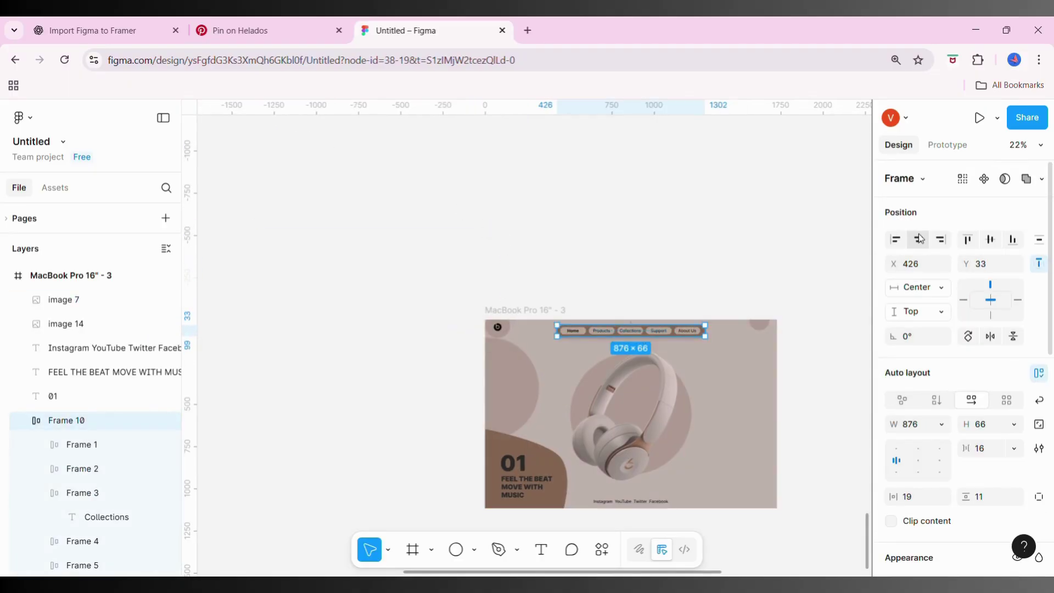
click(681, 250)
scroll(681, 250, down, 4)
click(472, 227)
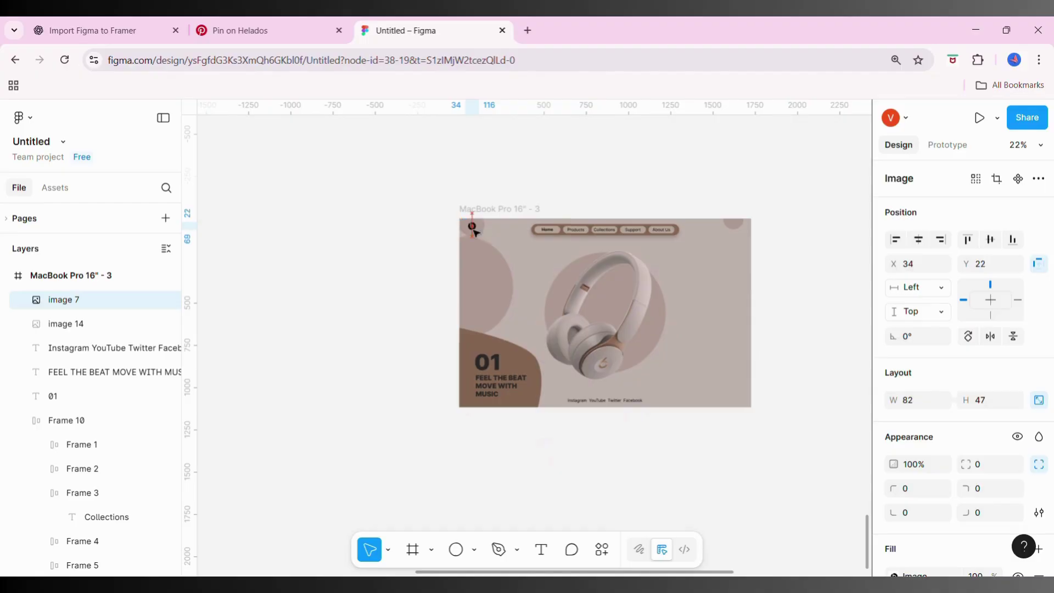
click(481, 190)
scroll(478, 189, up, 3)
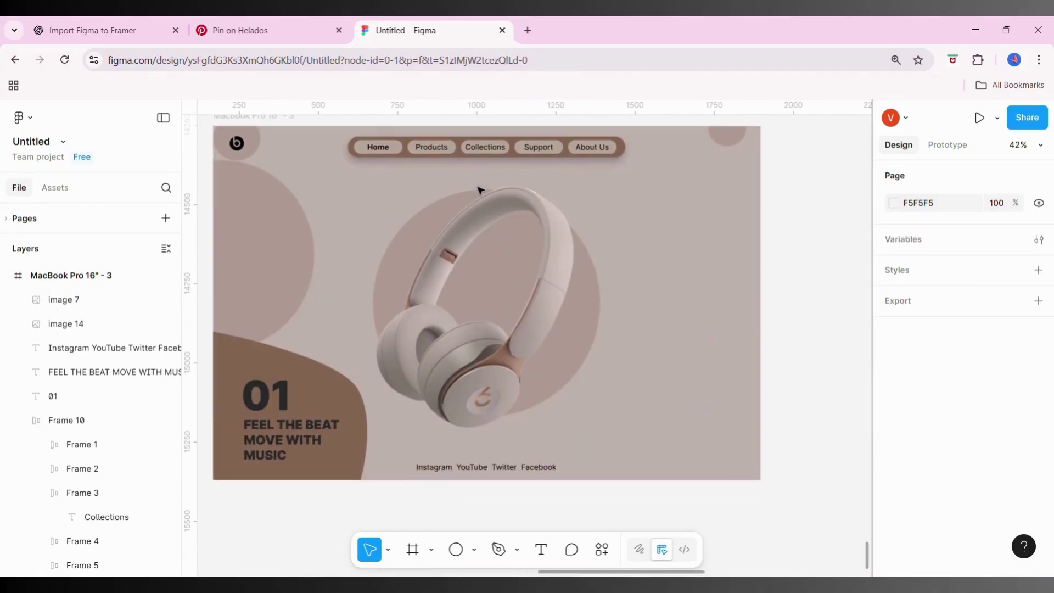
scroll(479, 189, down, 2)
scroll(439, 385, up, 1)
click(474, 550)
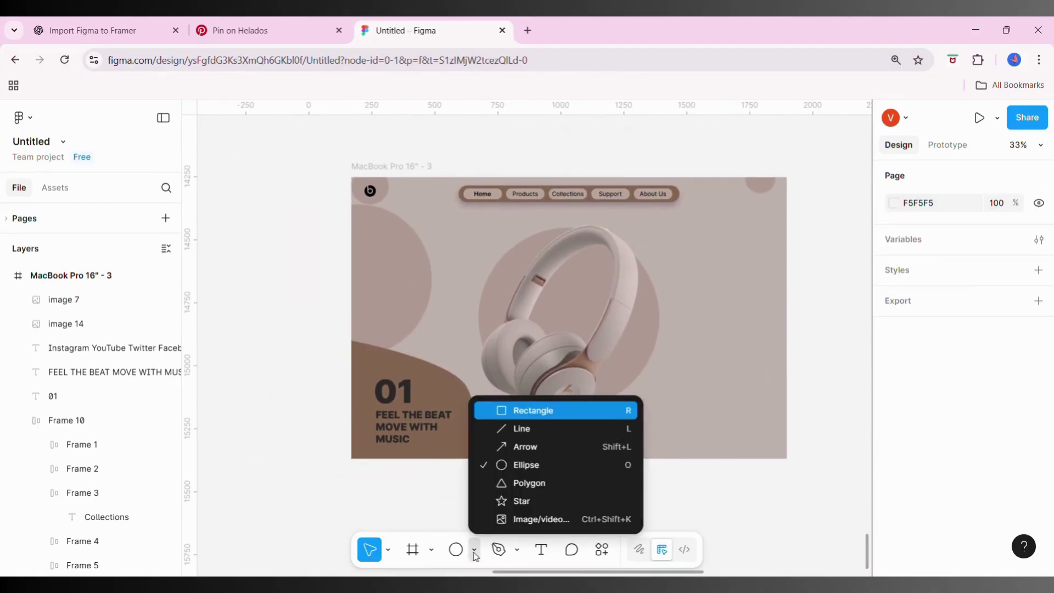
Draw a rectangle at the top-right and size it to 653×284
click(558, 418)
drag(677, 225, 795, 293)
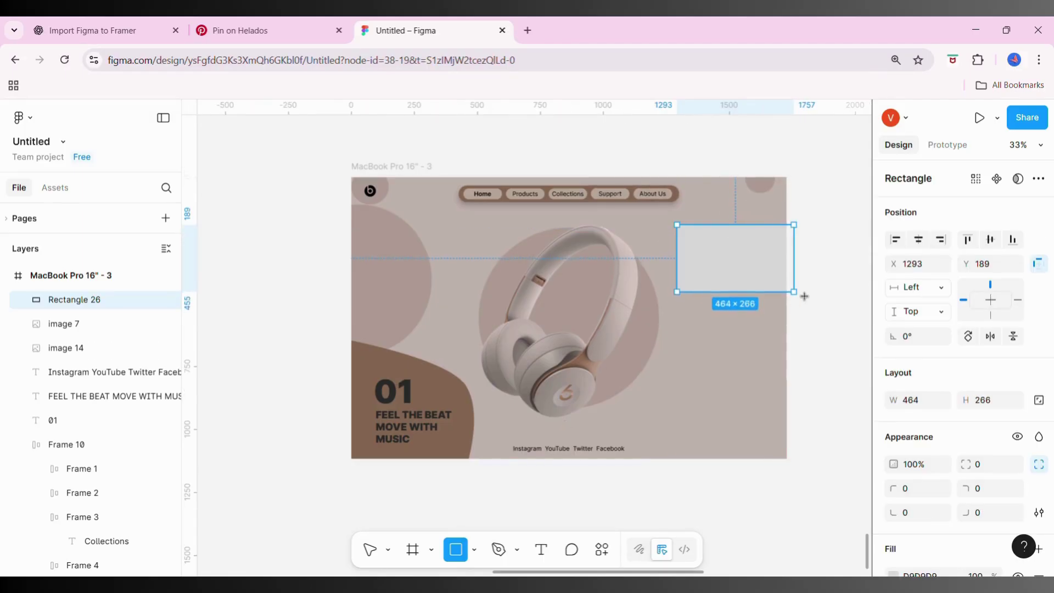
drag(757, 243, 748, 228)
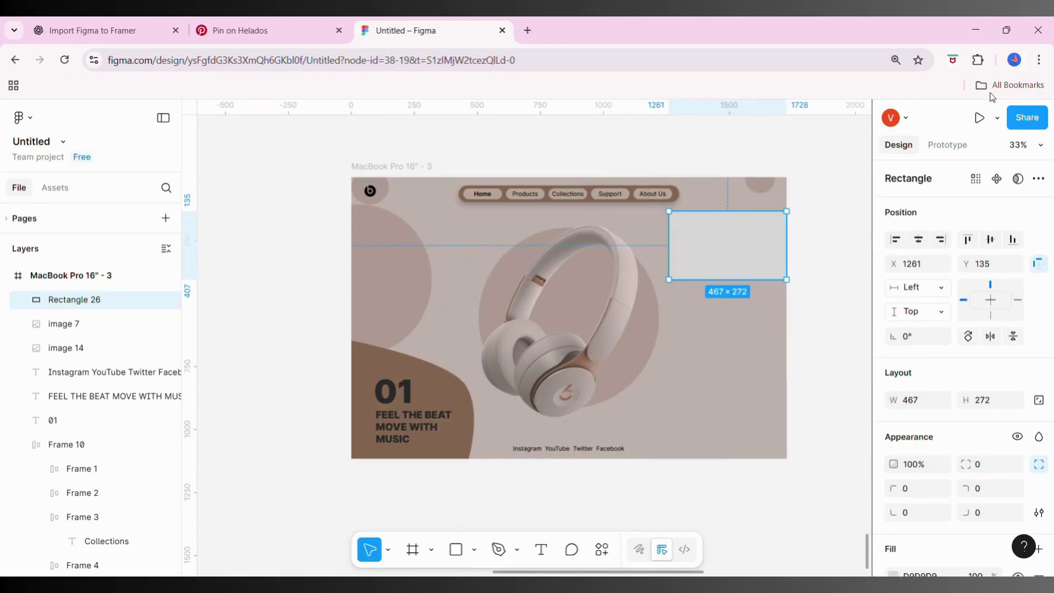
click(821, 273)
click(751, 252)
text(6)
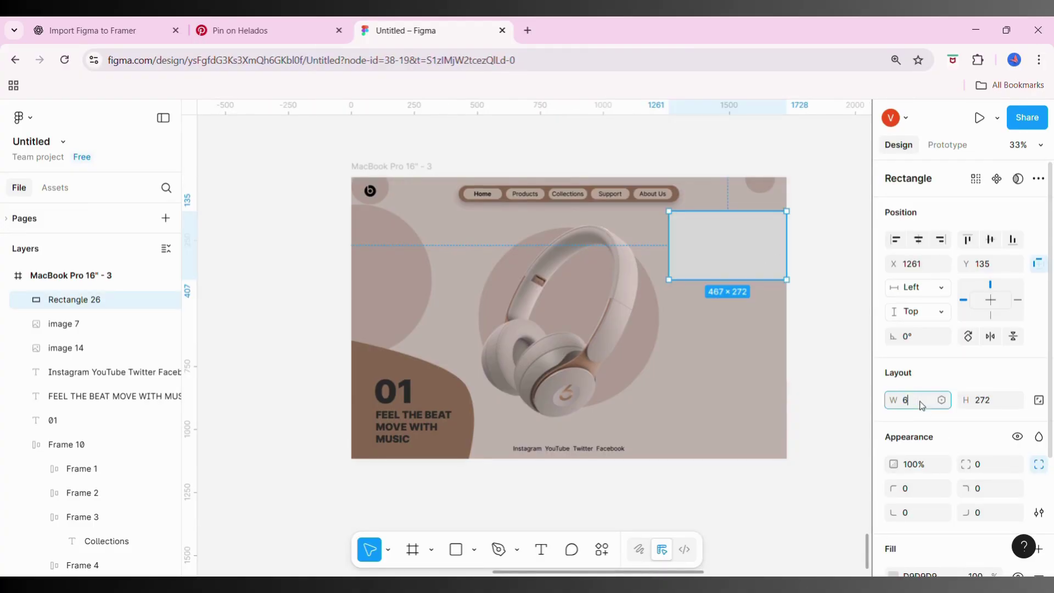
text(53)
click(988, 408)
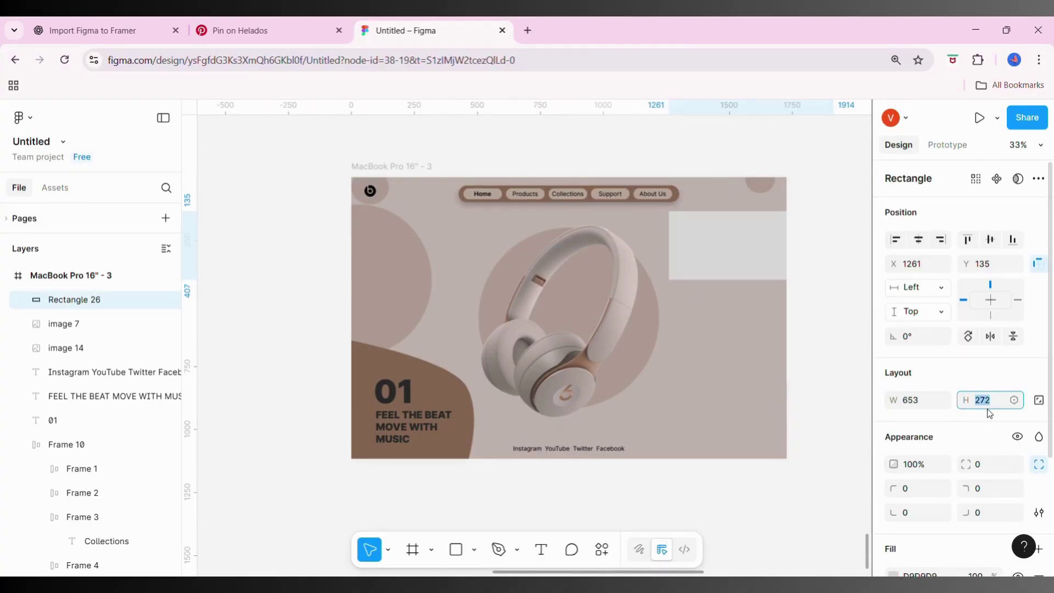
text(284)
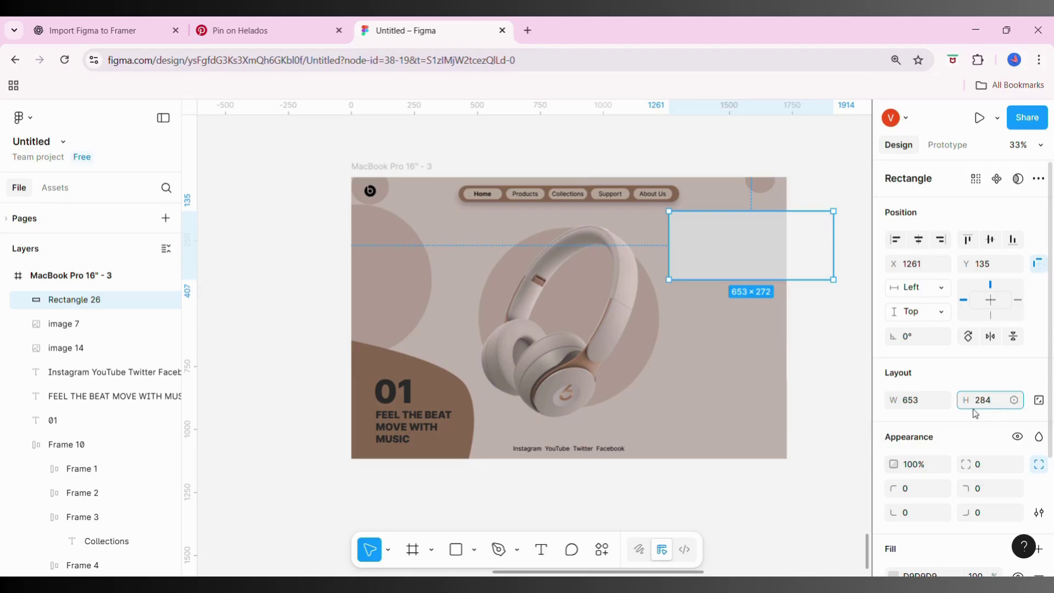
click(810, 159)
Set the rectangle's corner radius to 200 and shift the pill leftward
click(681, 277)
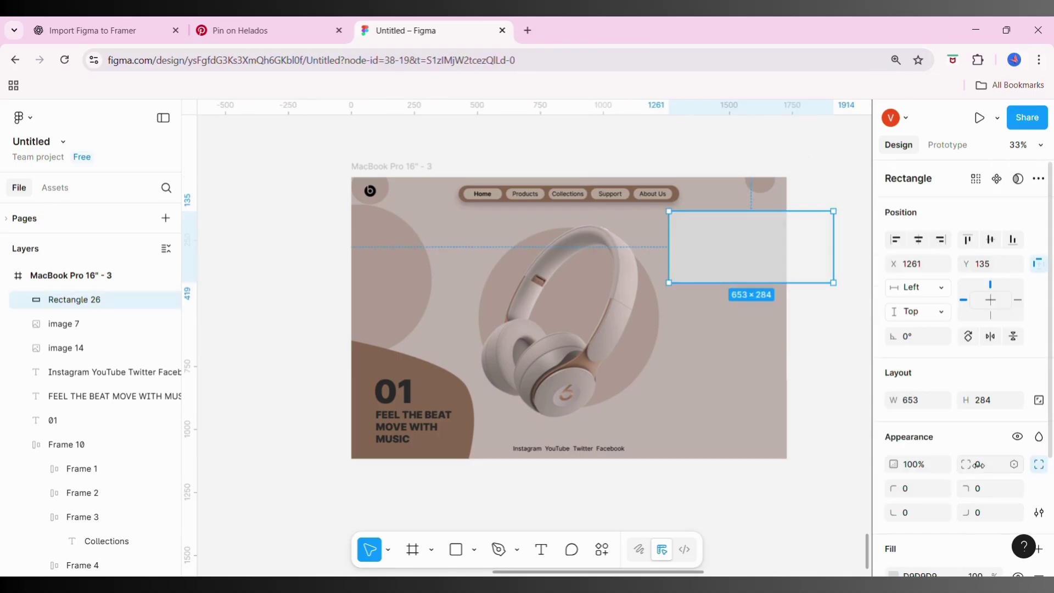
drag(979, 465, 227, 480)
click(998, 468)
text(200)
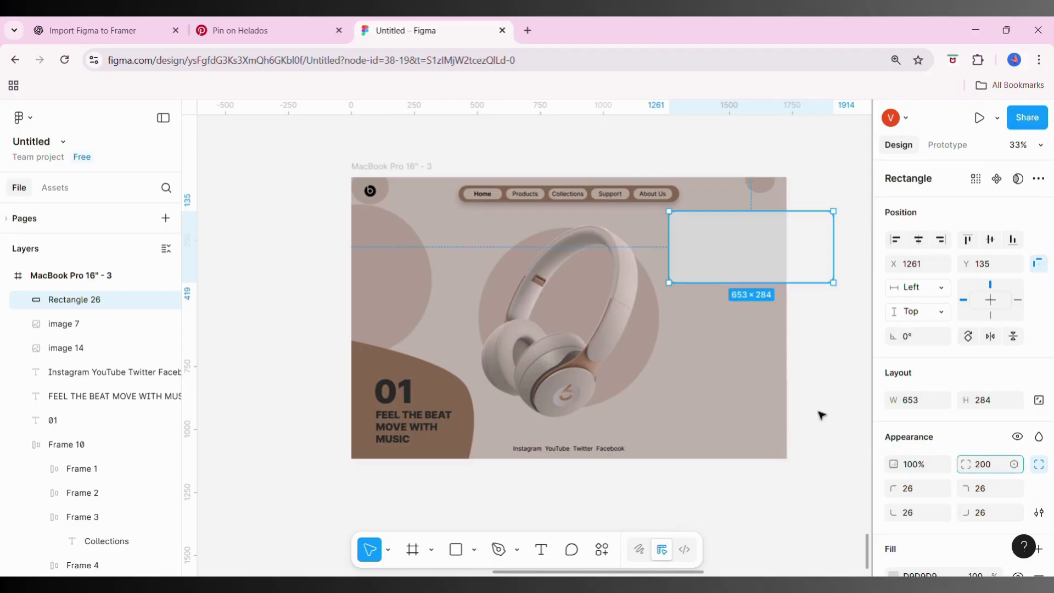
click(737, 328)
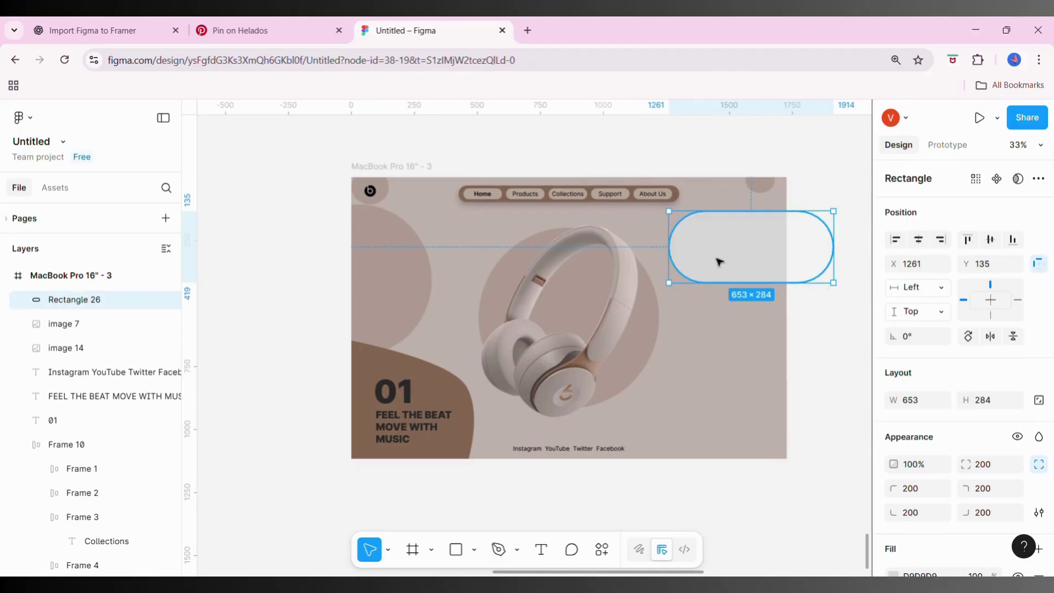
mouse_move(718, 262)
mouse_down()
mouse_move(114, 299)
mouse_move(562, 379)
mouse_up()
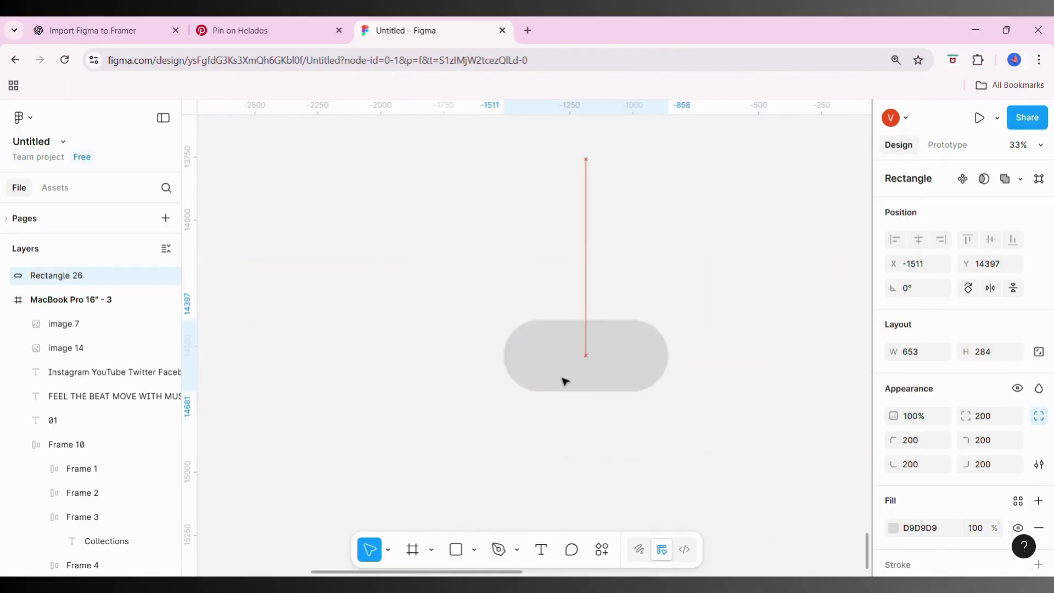
Draw a 257×257 circle and place it in the left end of the grey pill
click(475, 551)
click(526, 465)
mouse_move(389, 409)
mouse_down()
mouse_move(470, 486)
mouse_move(539, 369)
mouse_up()
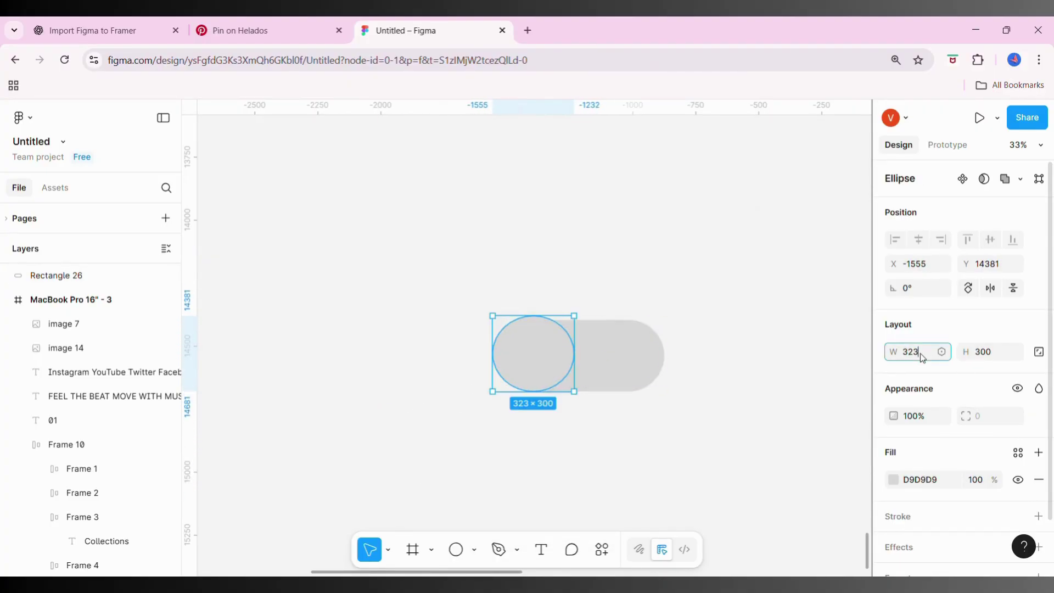
click(1001, 355)
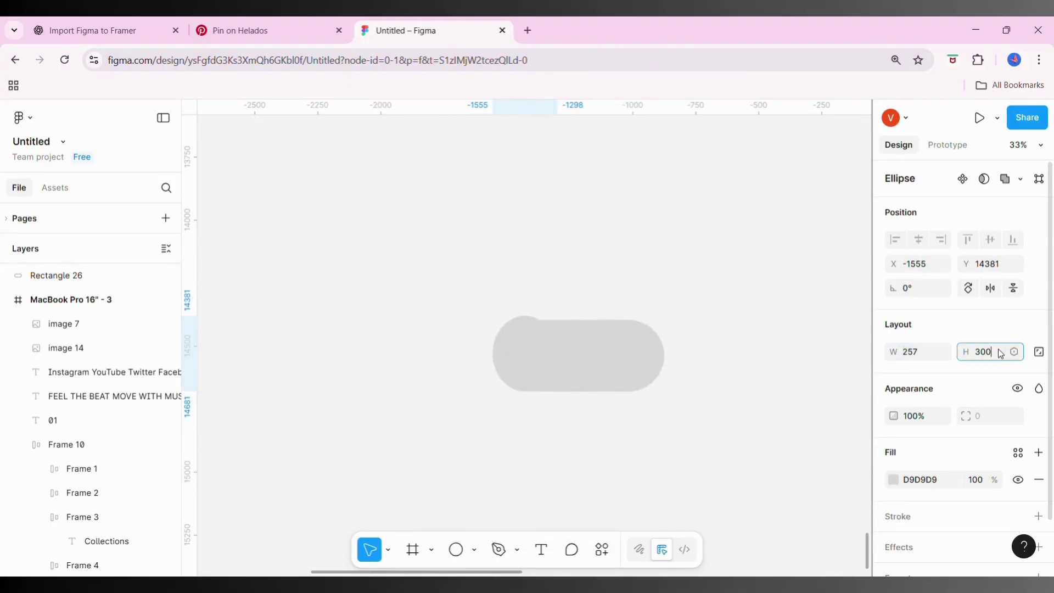
text(257)
click(774, 297)
drag(506, 369, 521, 379)
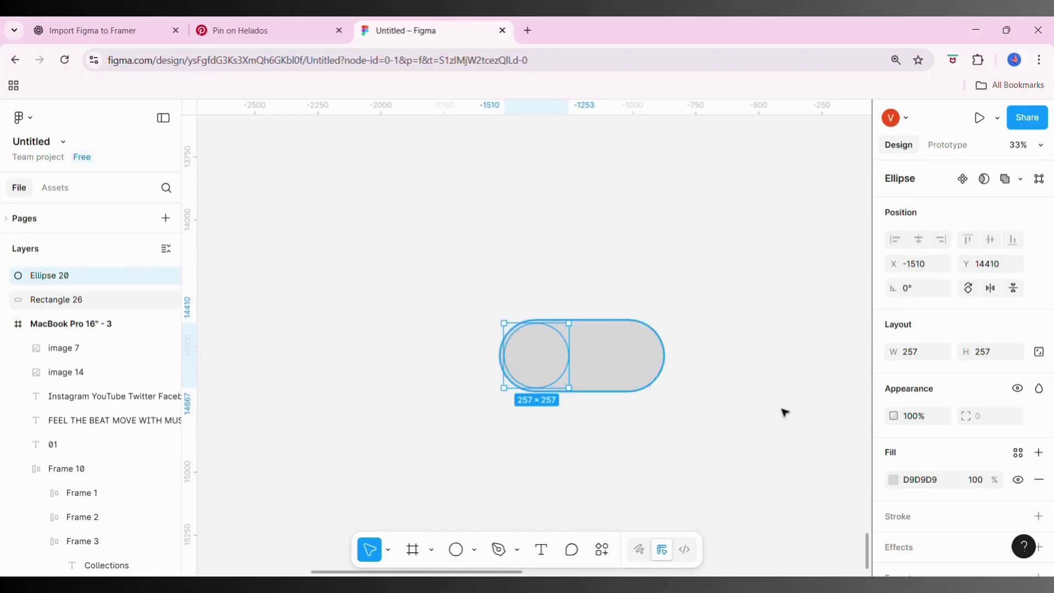
Eyedrop brown 856752 into the circle's fill and give it a white drop shadow
click(894, 479)
key(i)
click(566, 497)
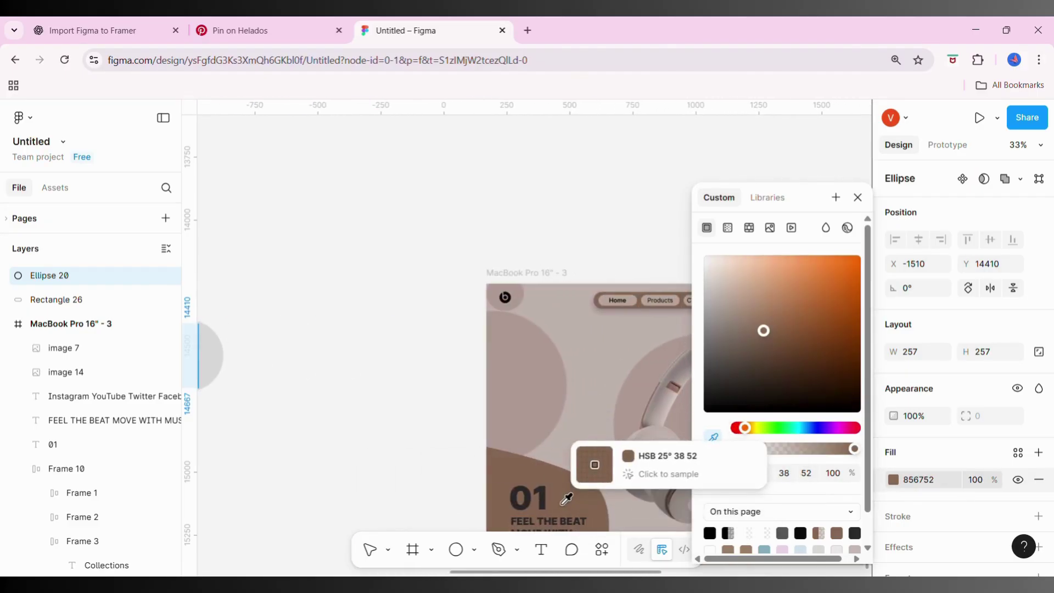
scroll(568, 511, right, 3)
click(937, 557)
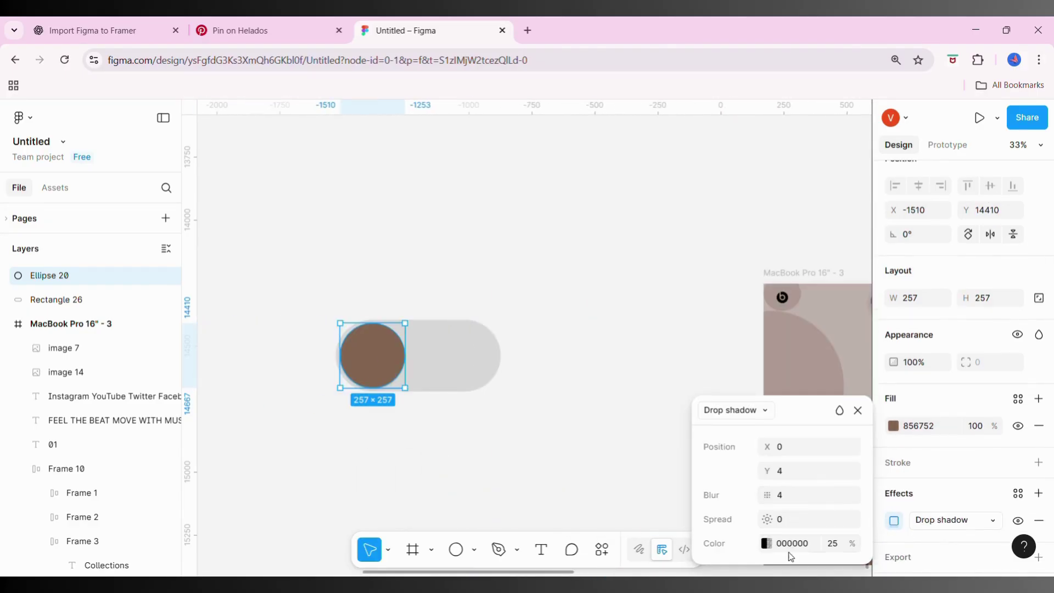
click(766, 545)
drag(531, 245, 521, 232)
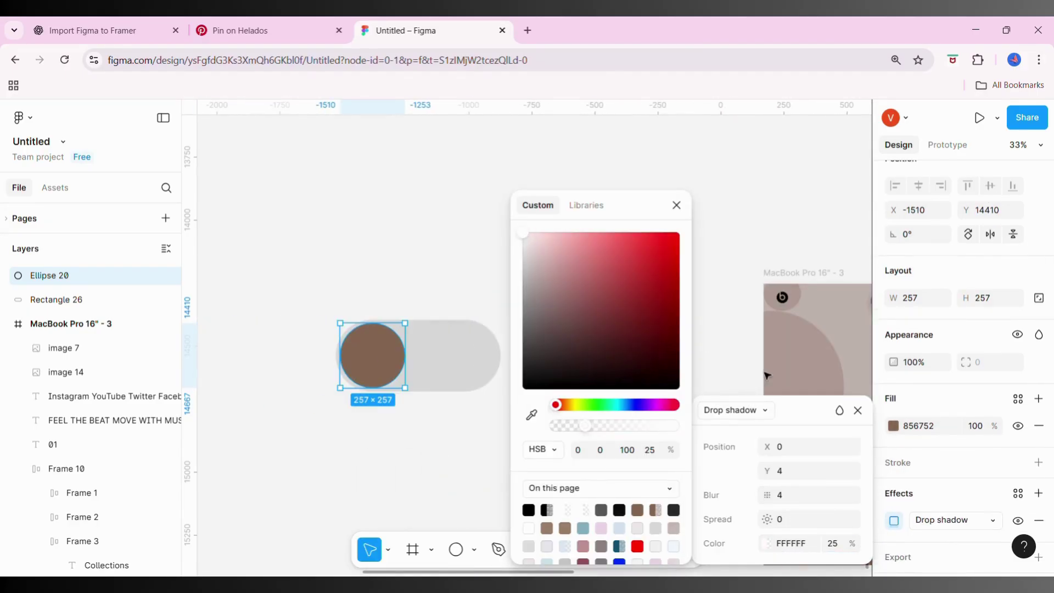
click(785, 495)
Eyedrop the same 856752 brown from the landing frame into the pill's fill
click(464, 379)
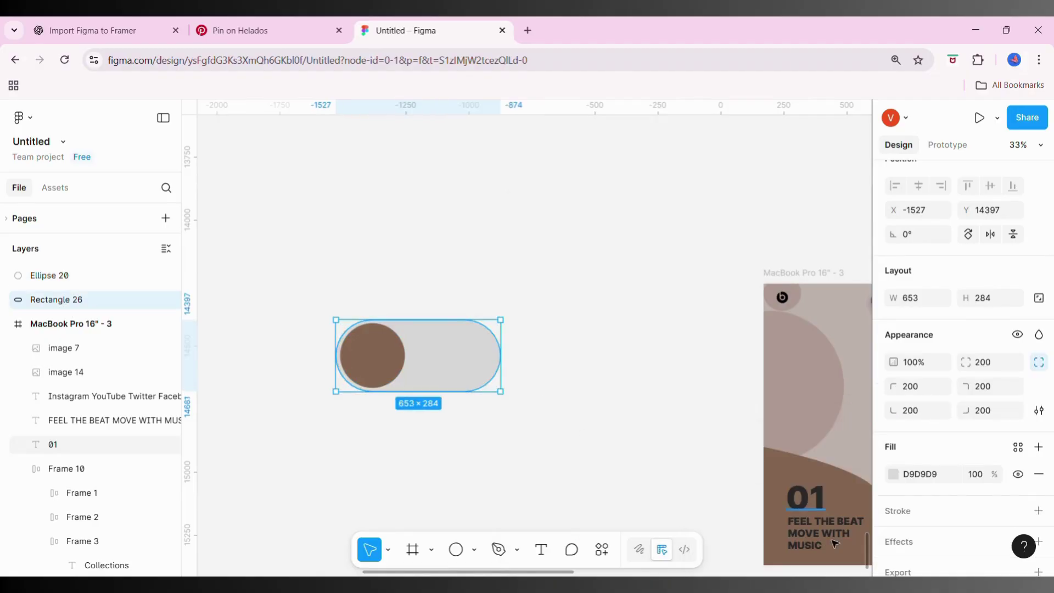
click(893, 473)
click(711, 435)
scroll(569, 421, right, 5)
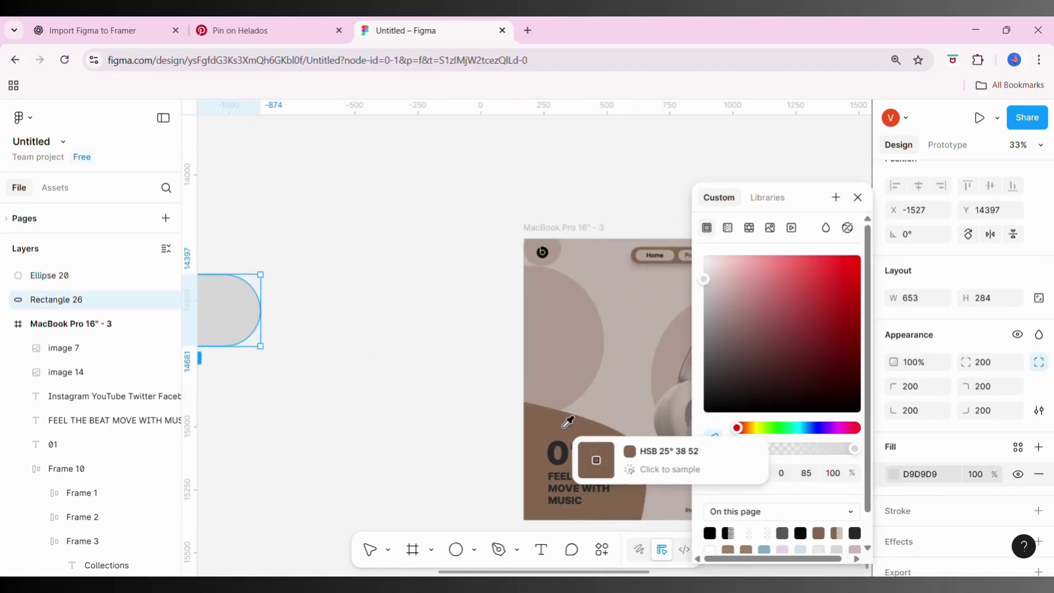
click(568, 422)
scroll(569, 433, left, 7)
scroll(928, 553, down, 1)
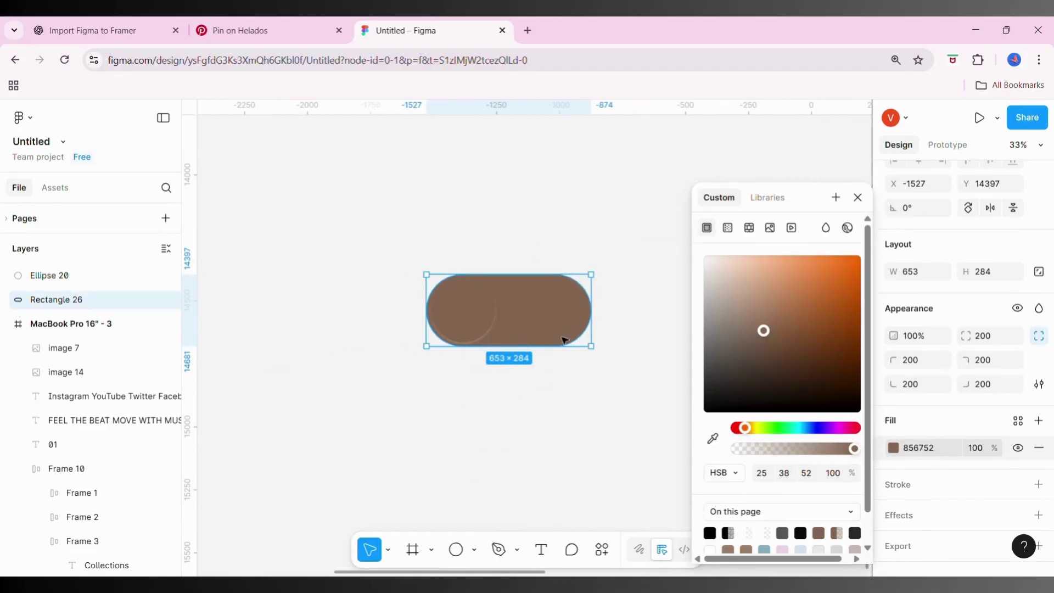
Add a second, dark drop shadow to the circle with its own colour and offset
click(472, 338)
click(891, 493)
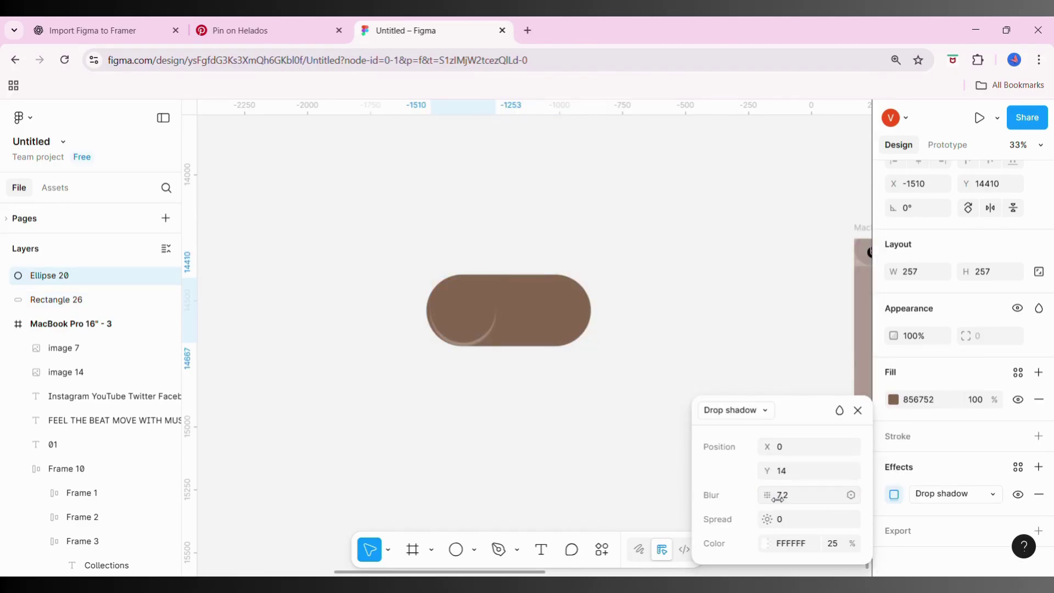
click(1038, 467)
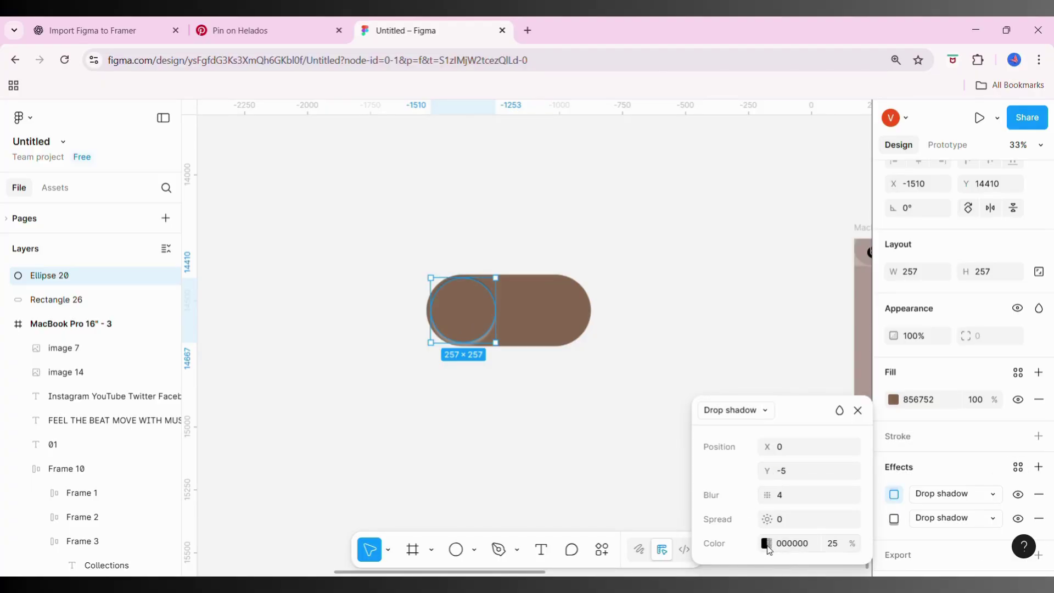
click(766, 543)
click(758, 283)
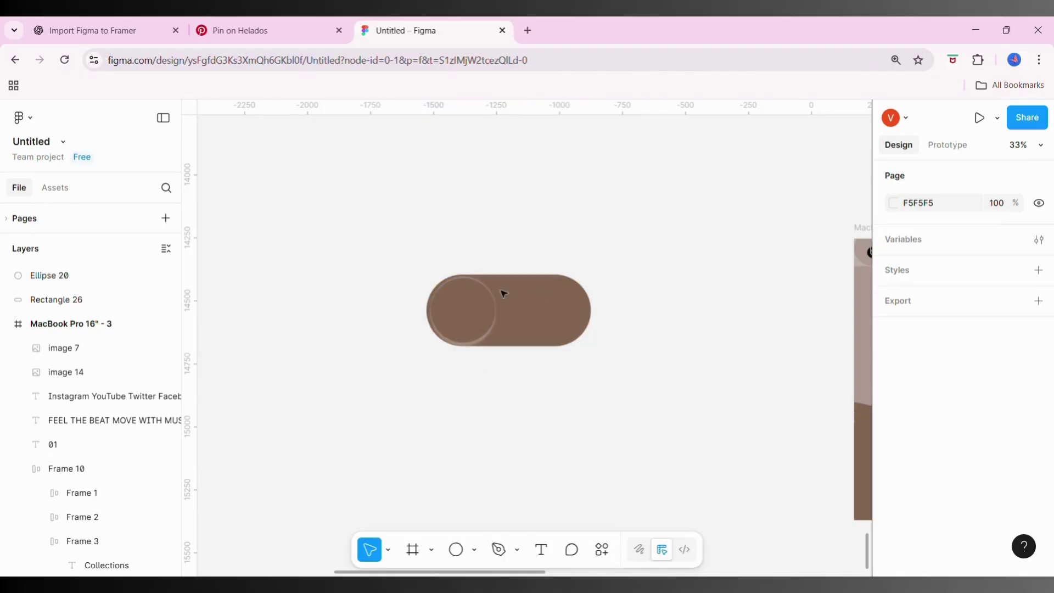
Duplicate the beige headphone image beside the pill, shrink it, and move its layer to the top
ctrl+scroll(679, 360, down, 5)
mouse_move(428, 138)
mouse_down()
mouse_move(427, 295)
mouse_move(448, 277)
mouse_move(491, 407)
mouse_up()
mouse_move(508, 472)
mouse_down()
mouse_move(483, 379)
mouse_move(600, 423)
mouse_up()
ctrl+scroll(577, 389, up, 5)
mouse_move(577, 388)
mouse_down()
mouse_move(468, 473)
mouse_move(471, 454)
mouse_up()
drag(49, 432, 87, 275)
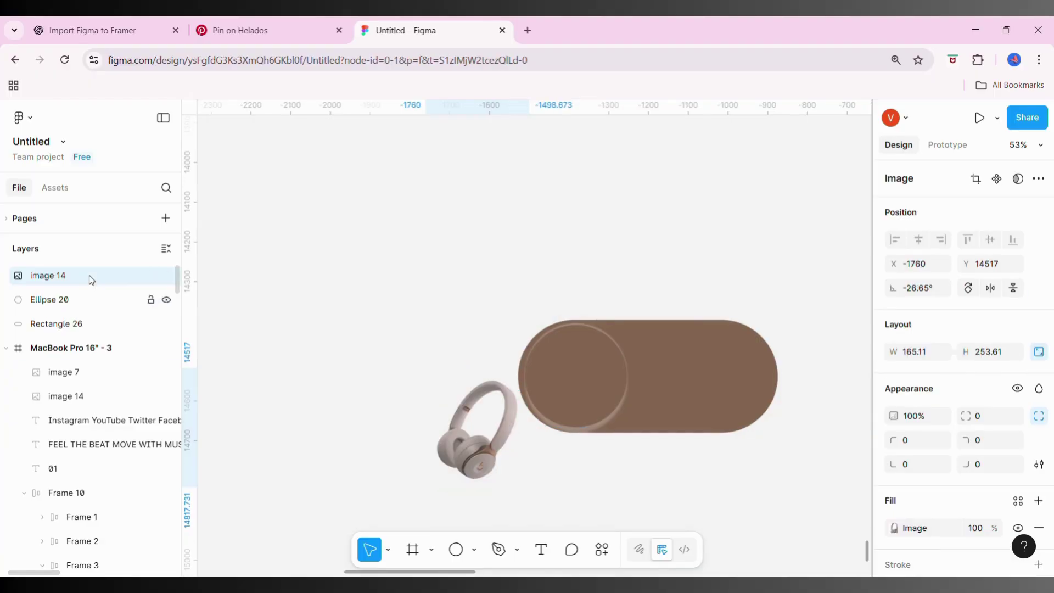
Fit the headphone copy into the circle at 143.82×220.91 and centre it
drag(472, 430, 571, 409)
scroll(571, 409, right, 2)
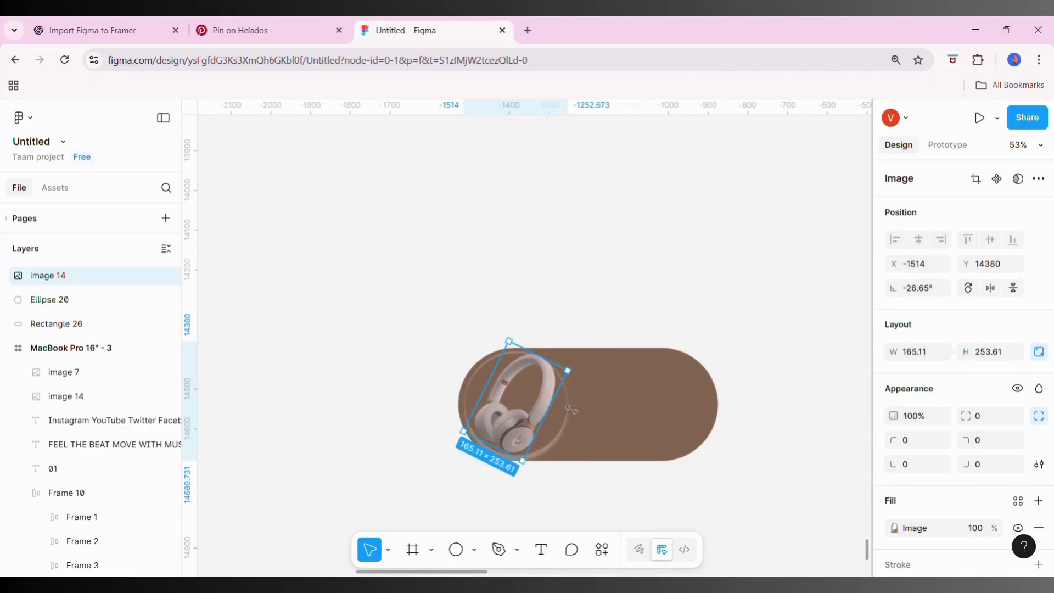
drag(520, 352, 522, 358)
drag(516, 395, 523, 401)
click(563, 242)
ctrl+scroll(562, 242, down, 3)
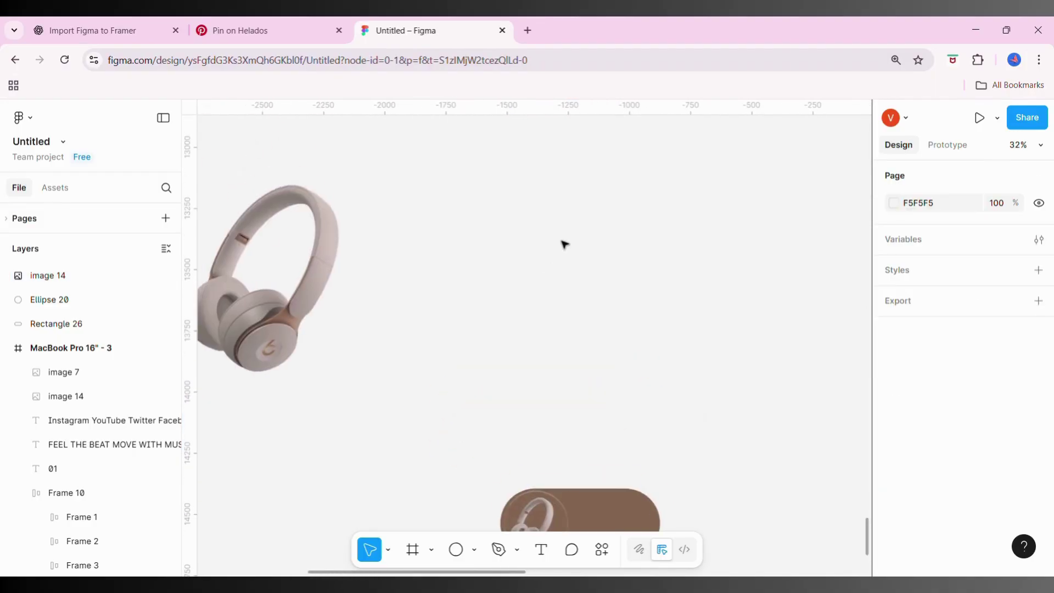
scroll(564, 243, up, 5)
scroll(563, 242, up, 5)
ctrl+scroll(563, 243, down, 2)
ctrl+scroll(562, 242, down, 5)
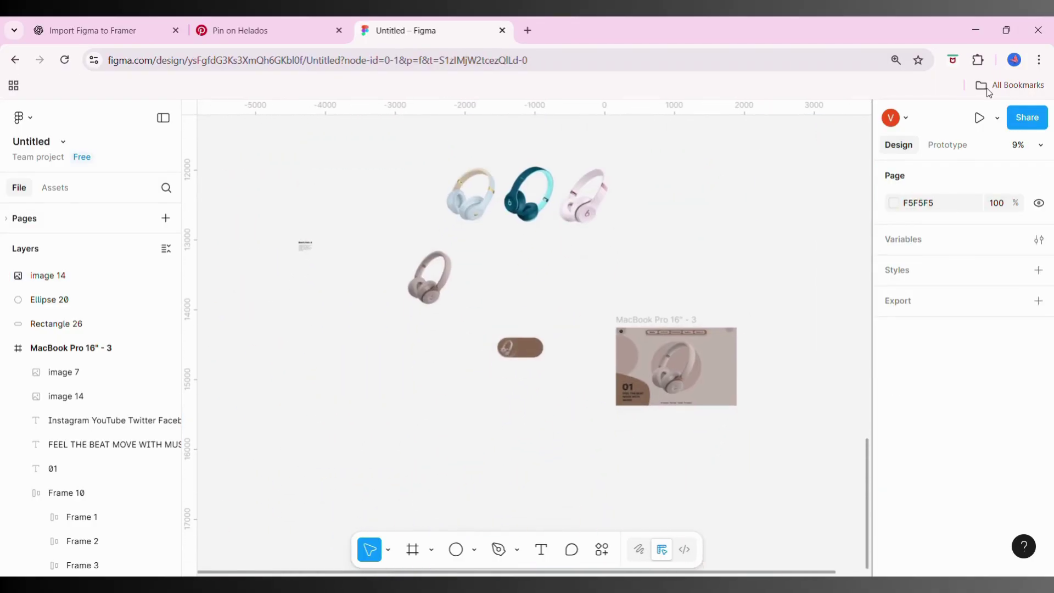
Move the Beats Solo 4 title and description onto the pill's right side
scroll(645, 296, up, 2)
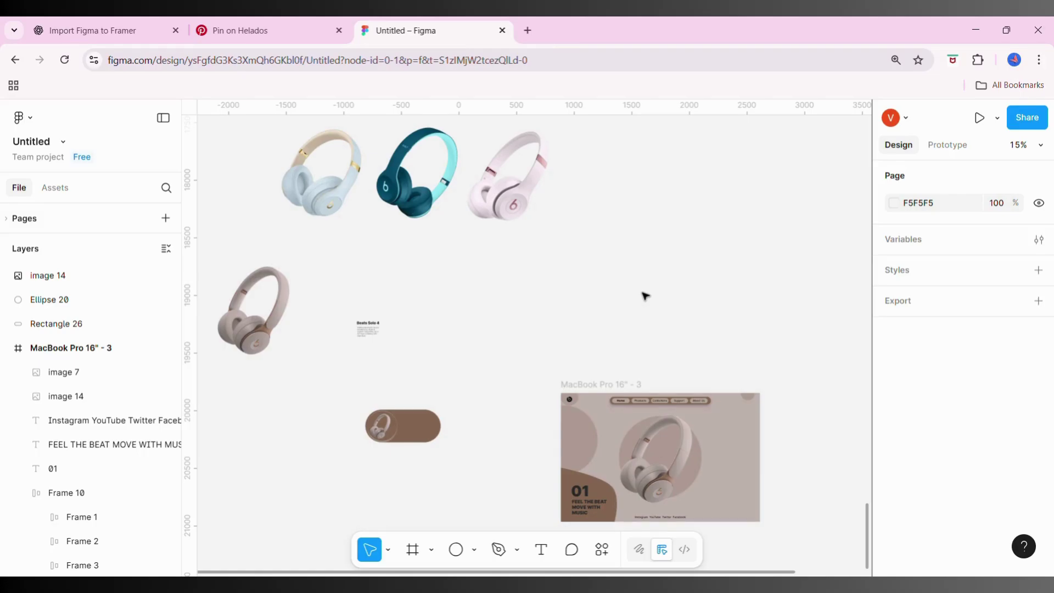
ctrl+scroll(645, 296, up, 4)
scroll(577, 252, down, 2)
drag(414, 216, 530, 311)
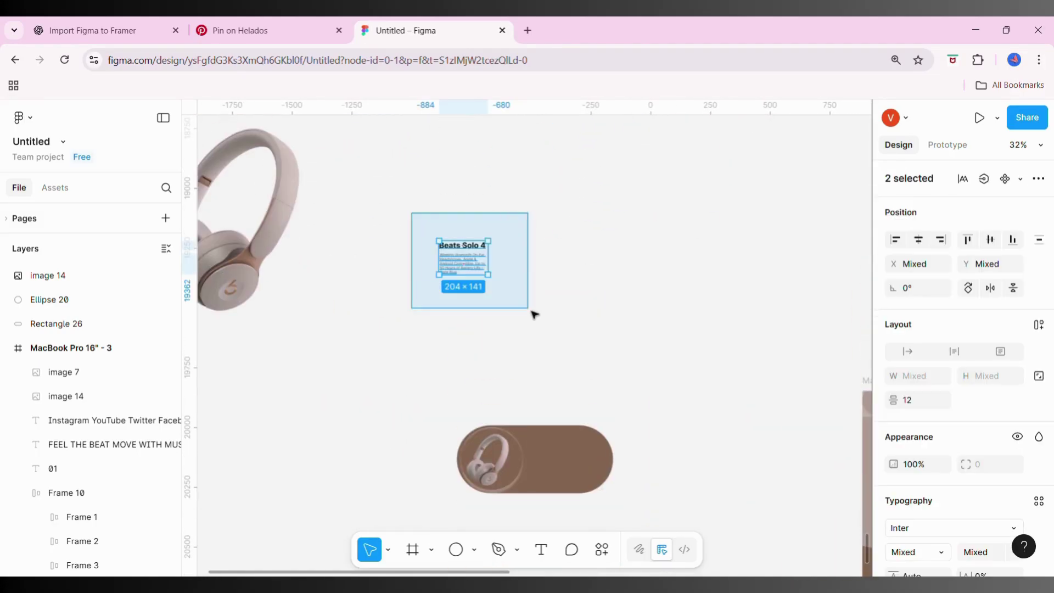
drag(485, 267, 577, 465)
click(618, 304)
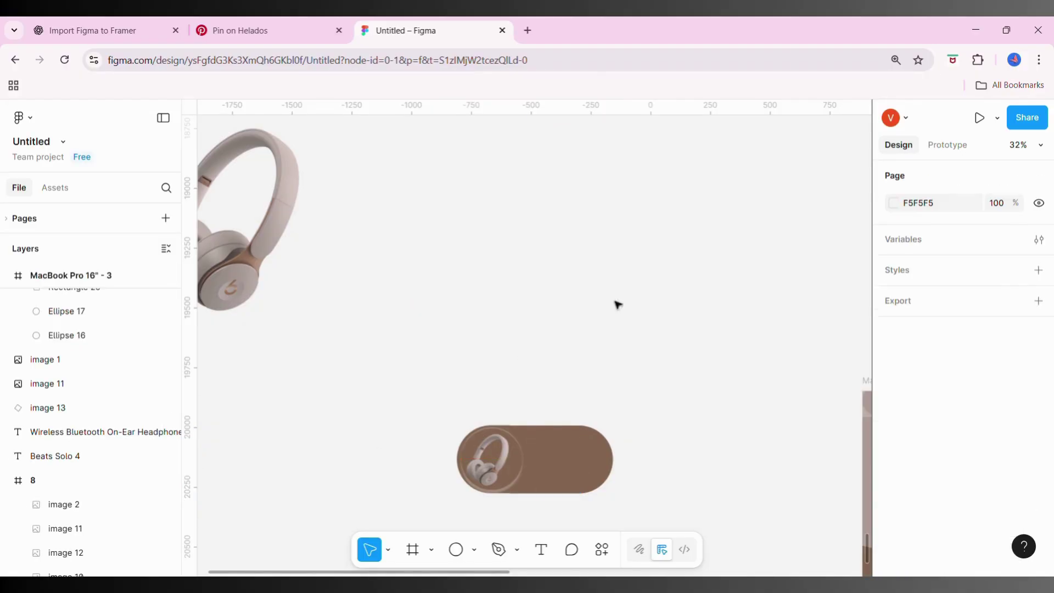
key(ctrl+z)
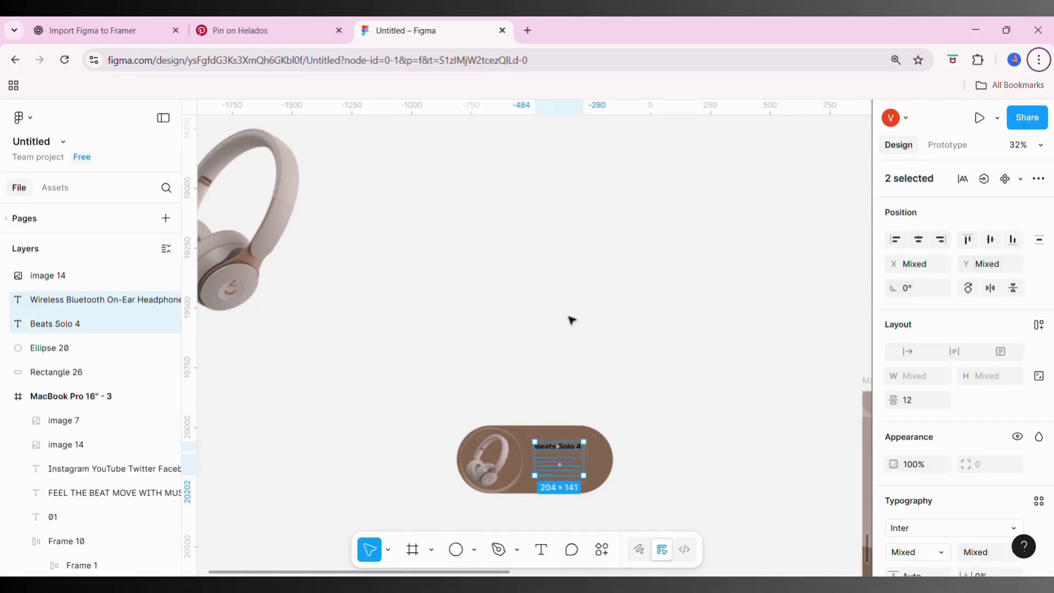
scroll(957, 494, down, 4)
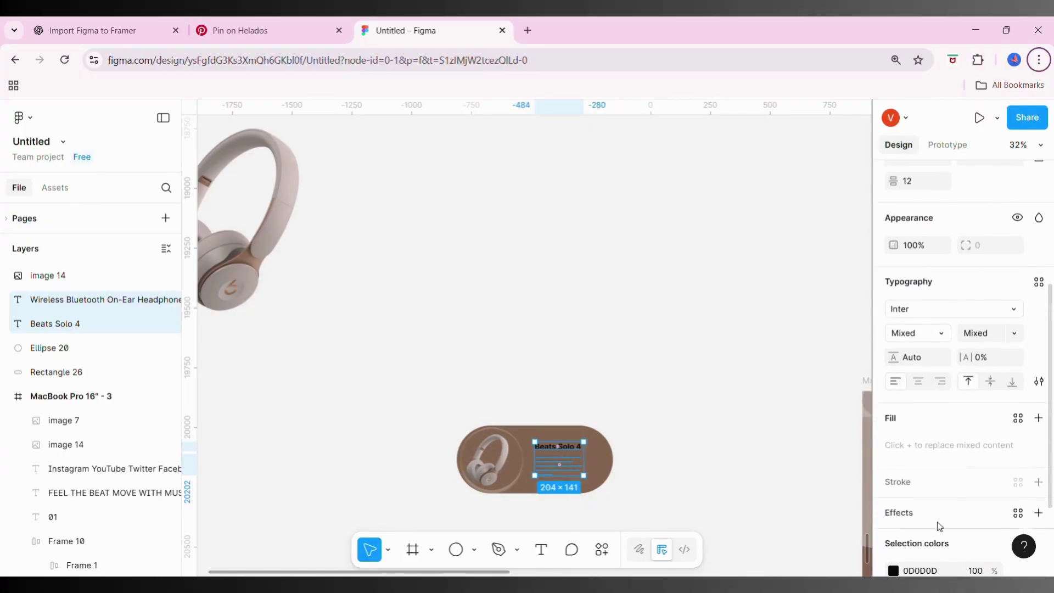
scroll(933, 478, down, 2)
Recolour the title white and the description light grey C7C7C7
click(893, 462)
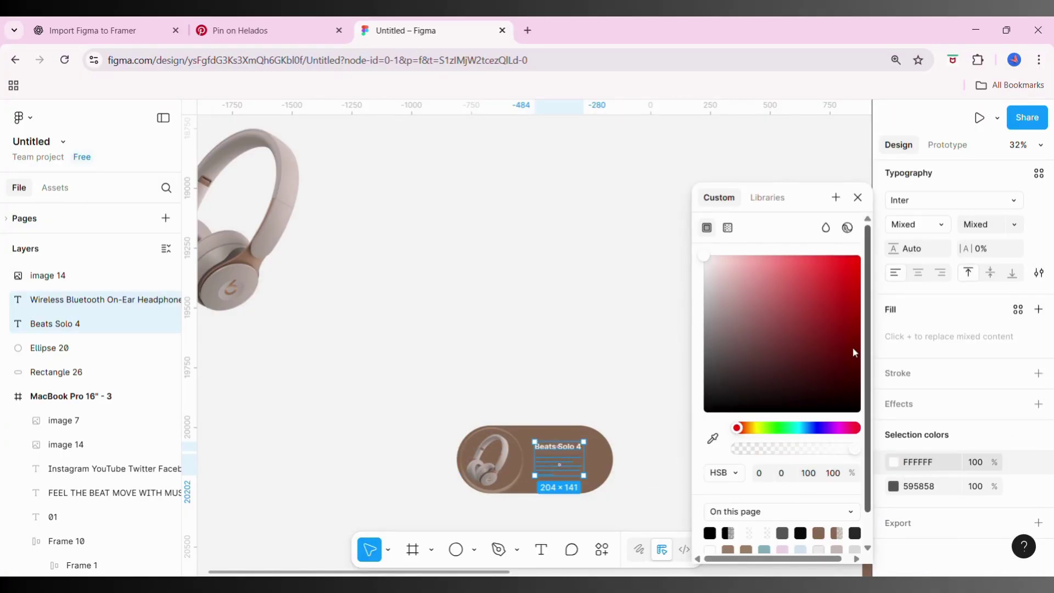
click(893, 485)
click(719, 284)
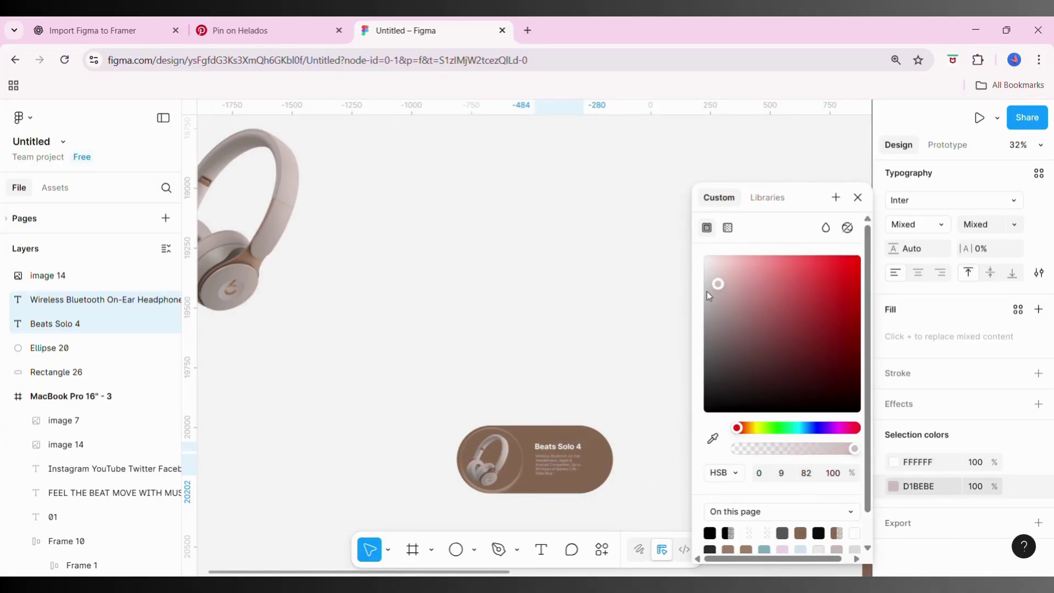
click(583, 295)
click(552, 474)
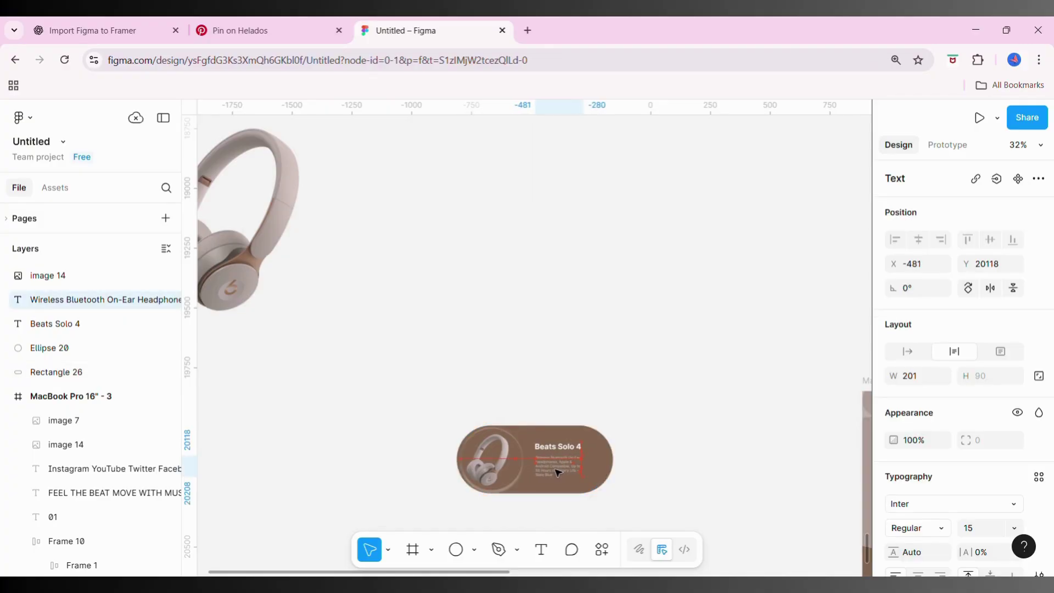
click(557, 446)
scroll(939, 522, down, 1)
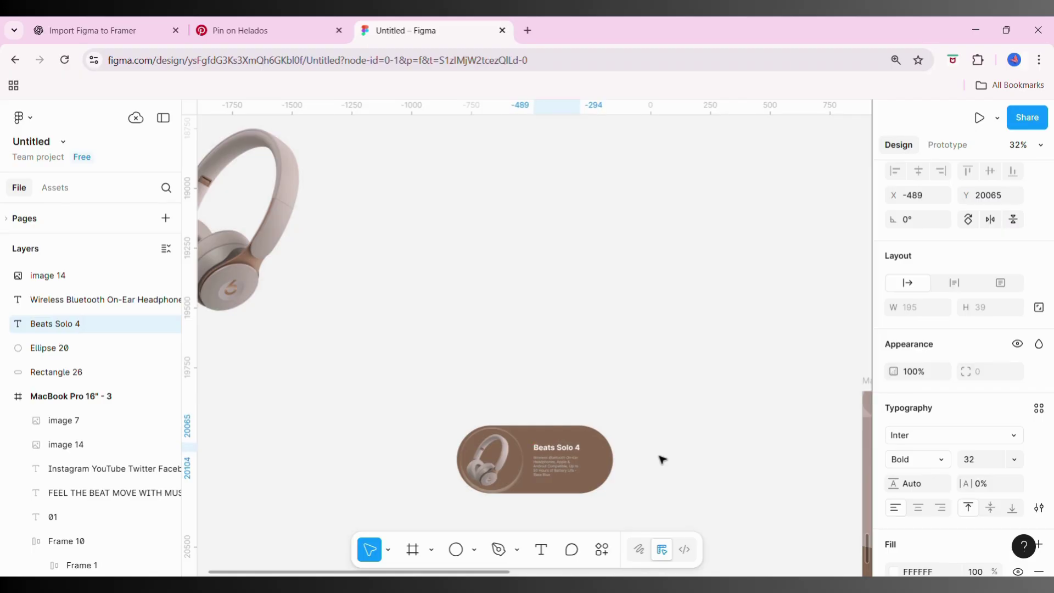
click(365, 379)
drag(429, 405, 628, 501)
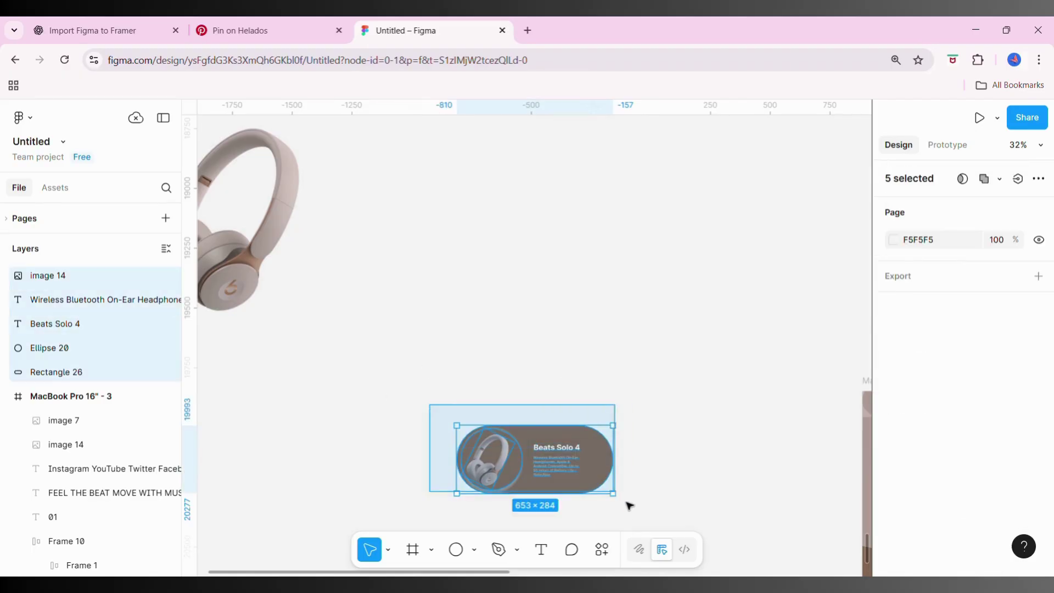
Group the five card layers as Group 1 and place it at the landing frame's top right
right_click(605, 465)
click(653, 296)
scroll(541, 181, down, 5)
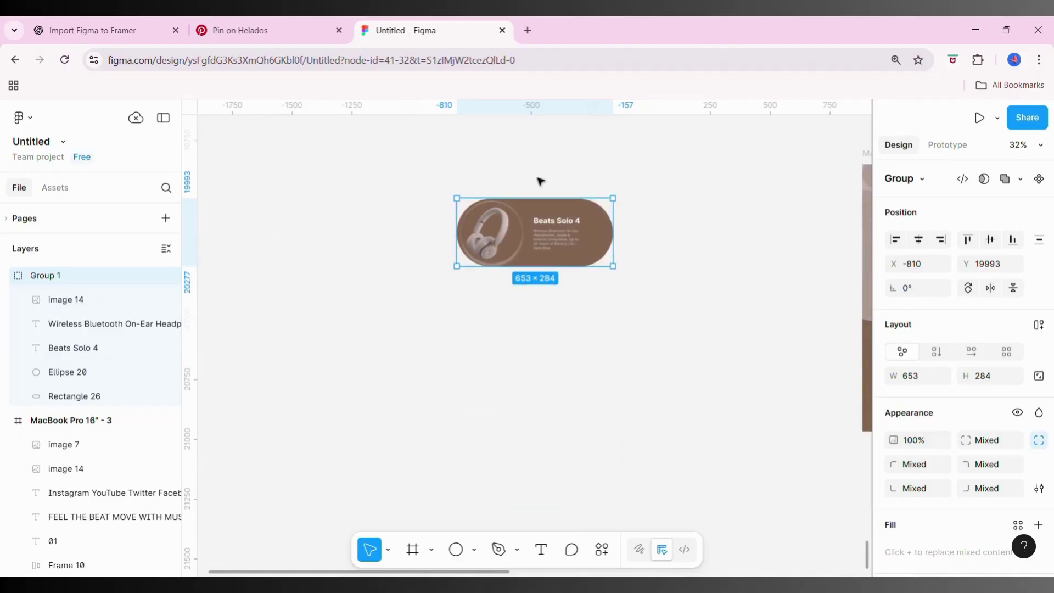
drag(523, 220, 693, 215)
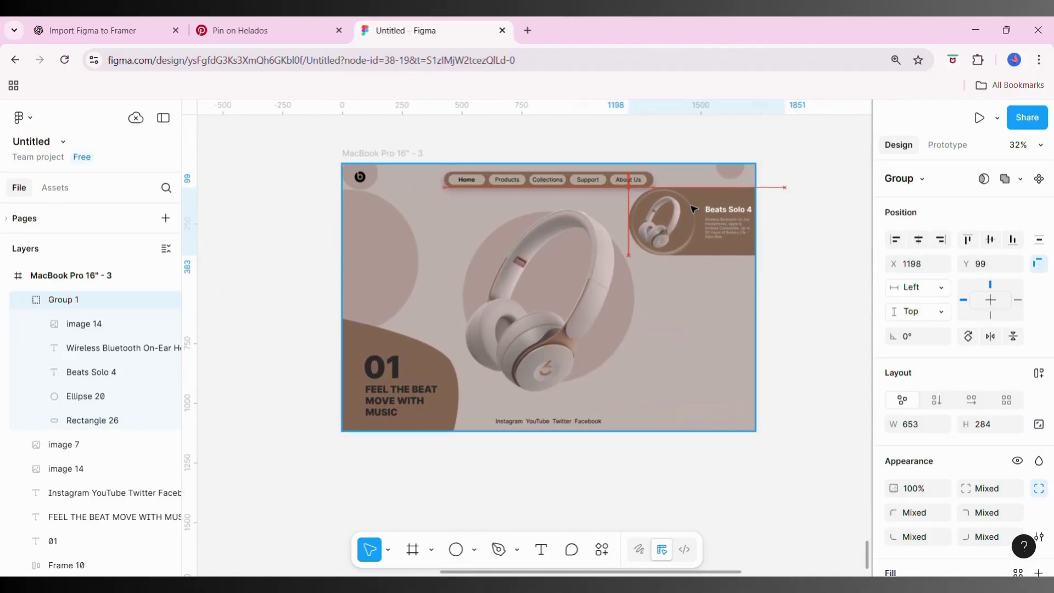
Nudge the description inside the group to align with the Beats Solo 4 title
double_click(723, 219)
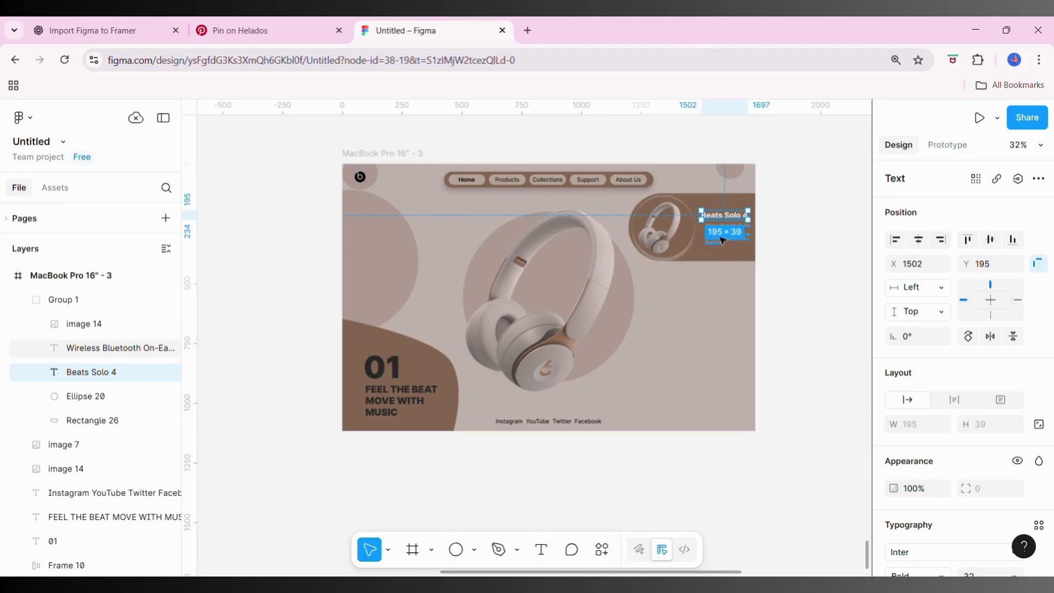
scroll(724, 222, up, 5)
click(744, 232)
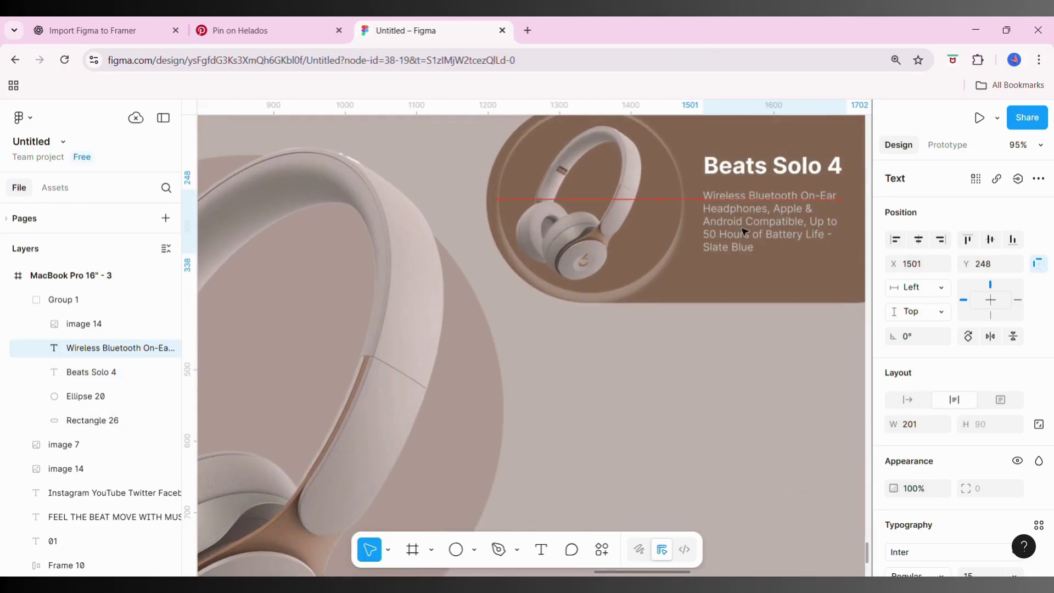
drag(744, 232, 738, 232)
scroll(786, 423, down, 5)
click(793, 144)
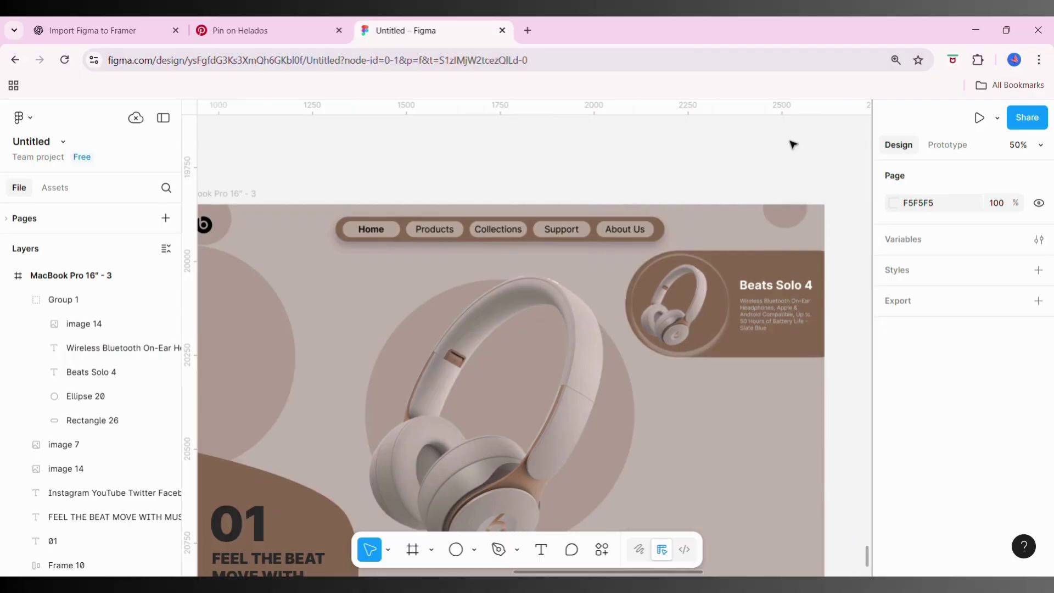
Dismiss the unsaved-changes notice and scroll the canvas out
scroll(388, 324, up, 1)
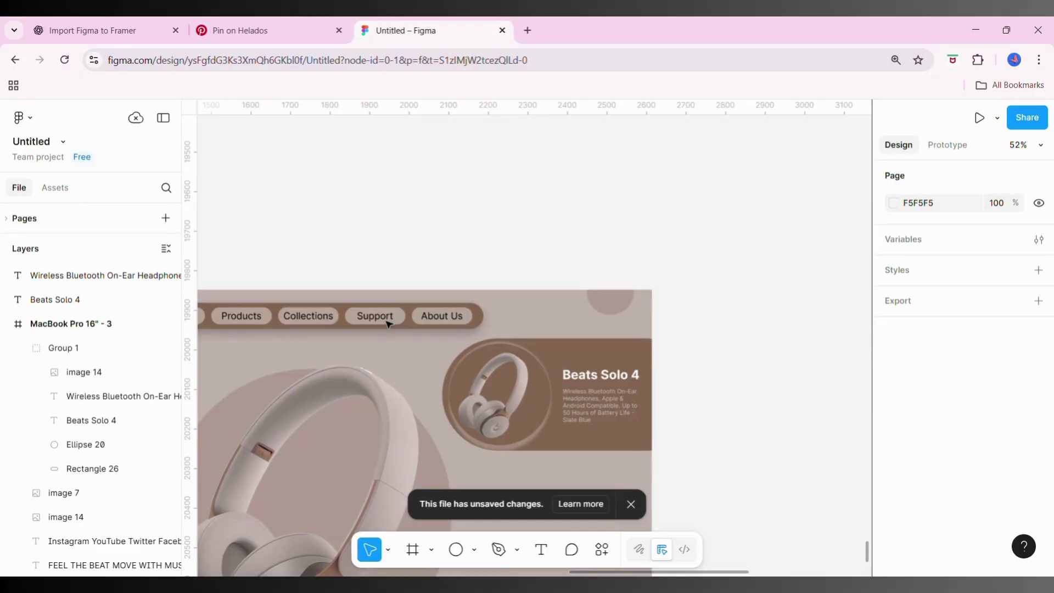
click(633, 504)
scroll(637, 505, down, 5)
scroll(637, 506, down, 3)
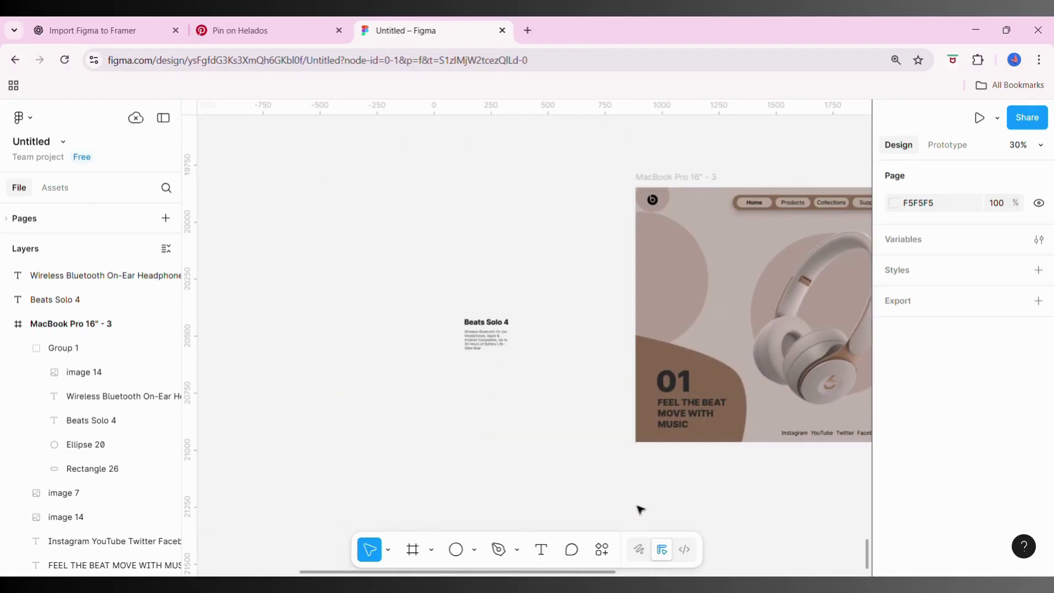
Draw a 572×211 rectangle below the Beats Solo 4 text with corner radius 200
click(474, 550)
click(542, 415)
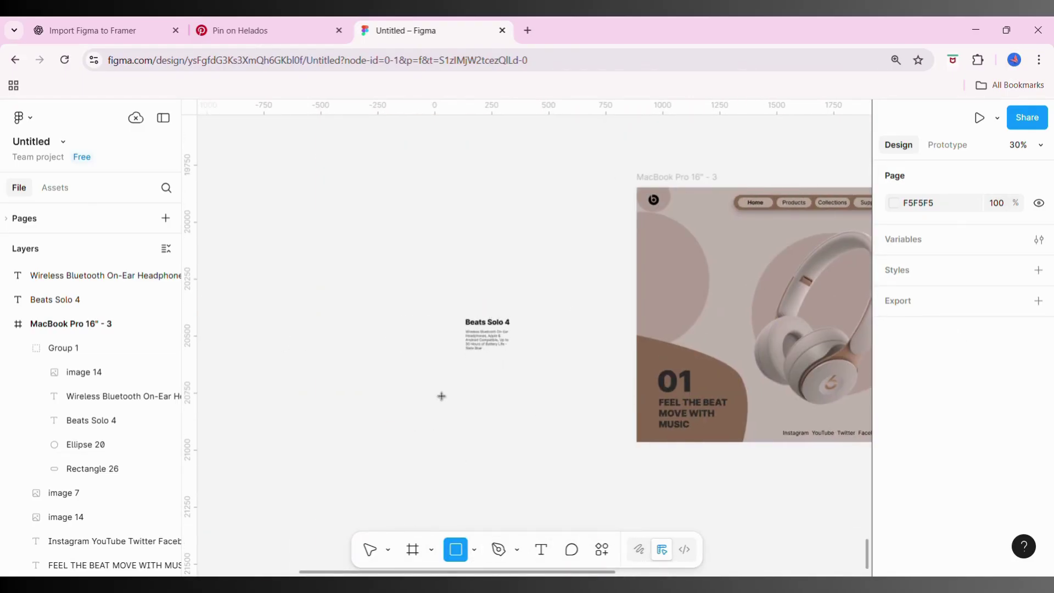
drag(430, 385, 512, 422)
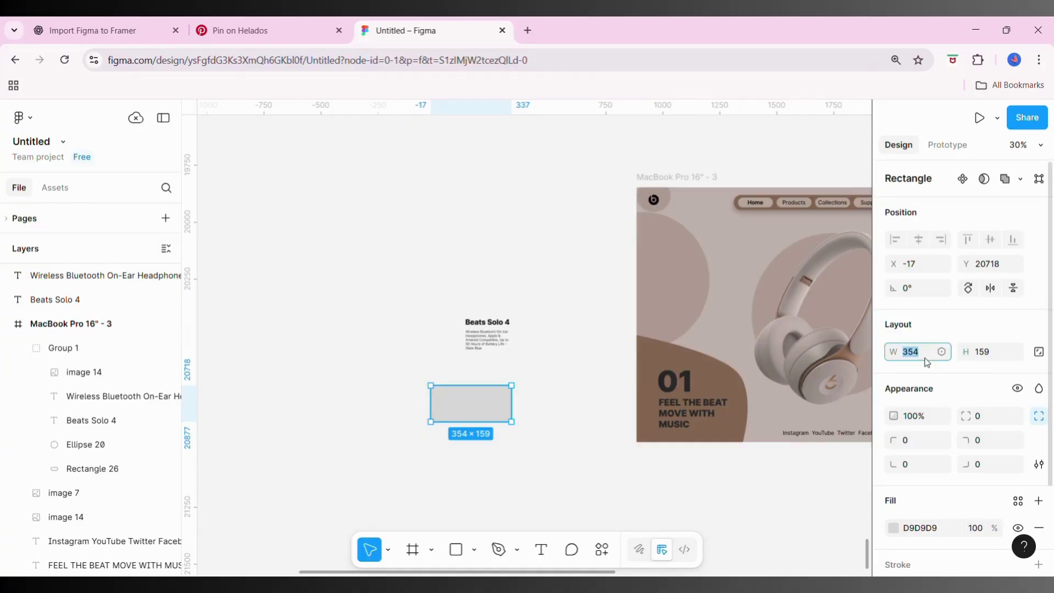
text(572)
click(997, 360)
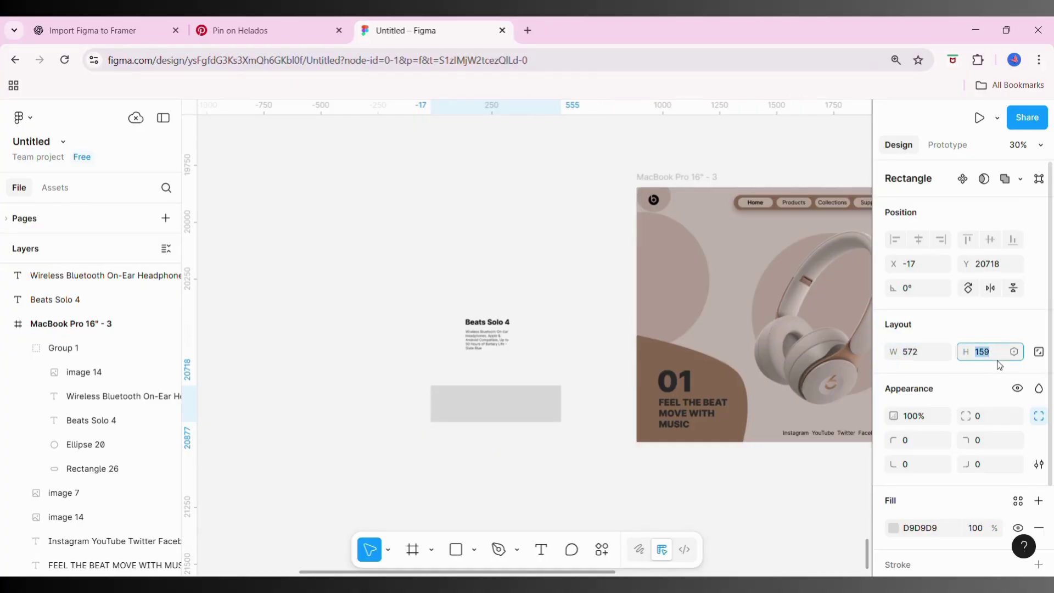
text(211)
click(482, 203)
click(494, 390)
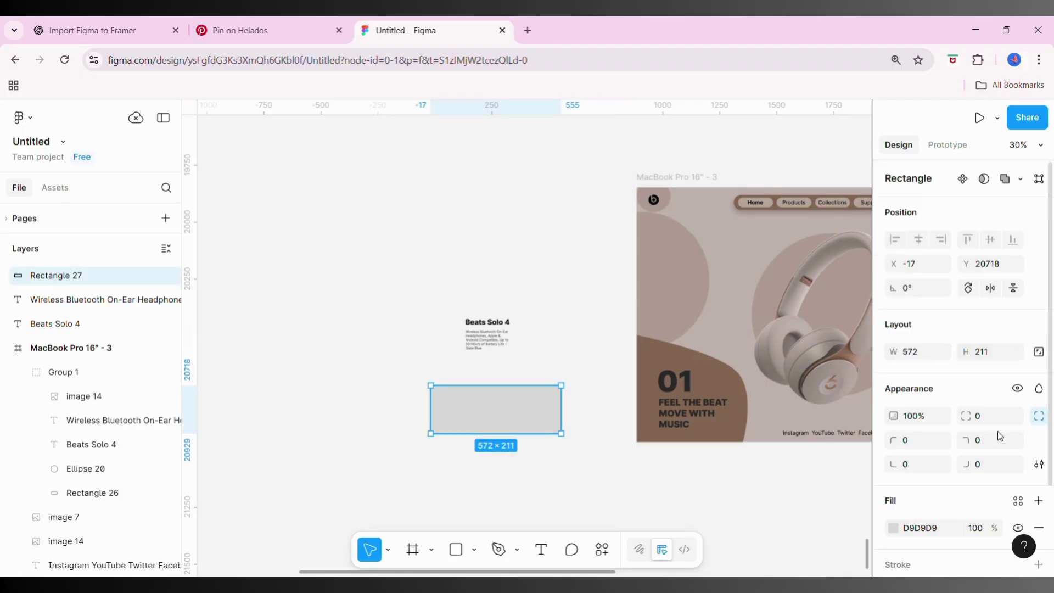
text(200)
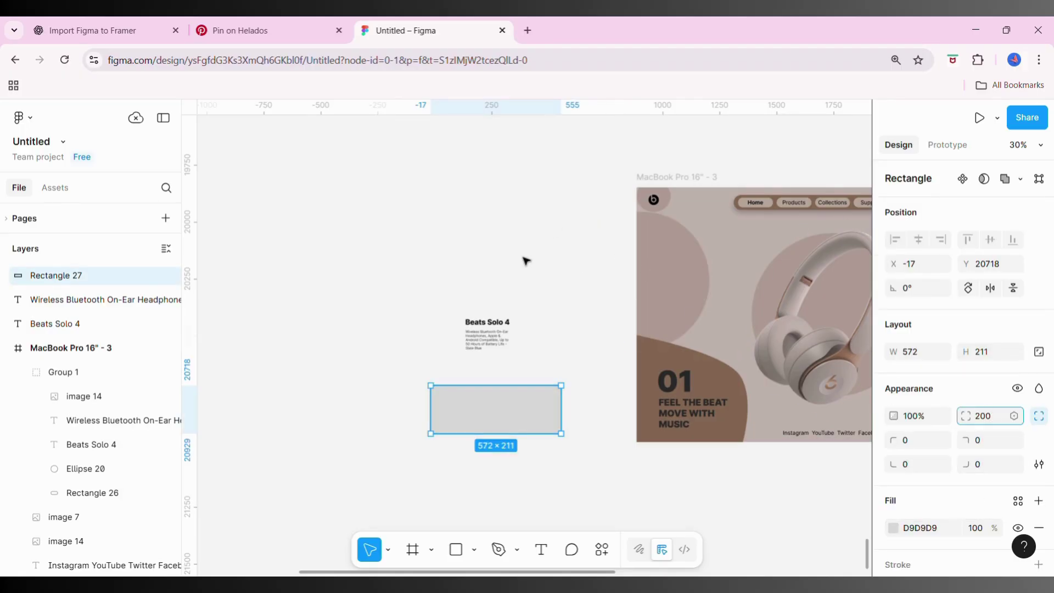
click(526, 259)
click(471, 407)
Add a 193×193 circle inside the pill's left end
click(473, 550)
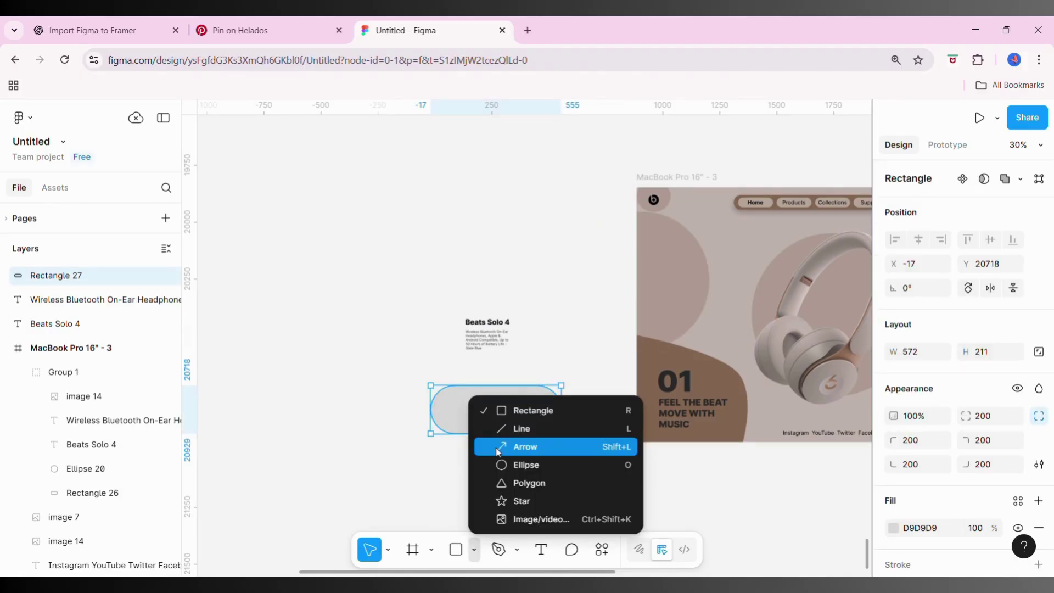
click(513, 464)
mouse_move(405, 478)
mouse_down()
mouse_move(446, 519)
mouse_move(465, 406)
mouse_up()
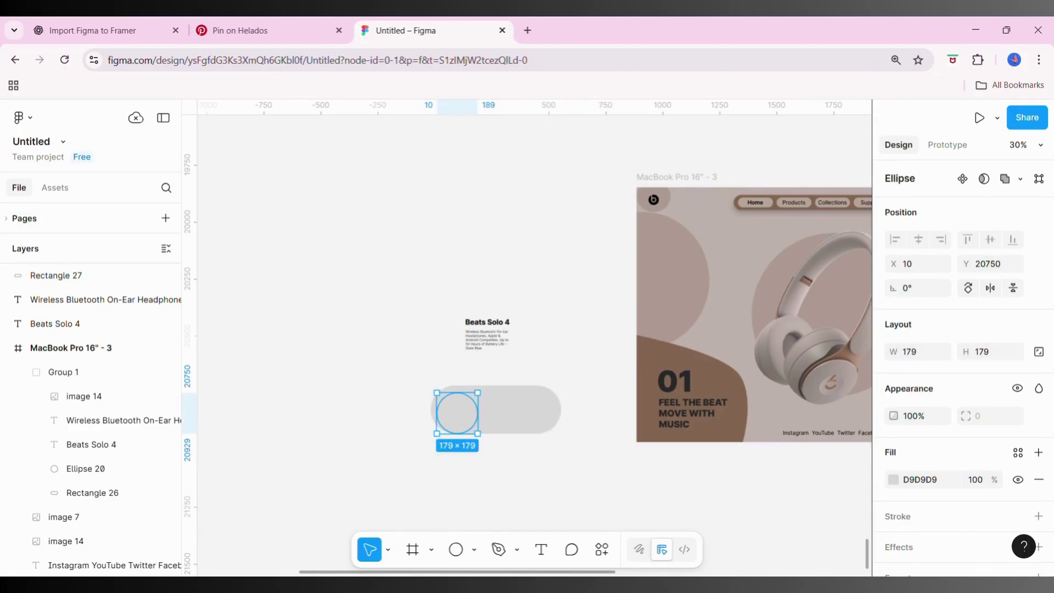
mouse_move(960, 387)
click(921, 352)
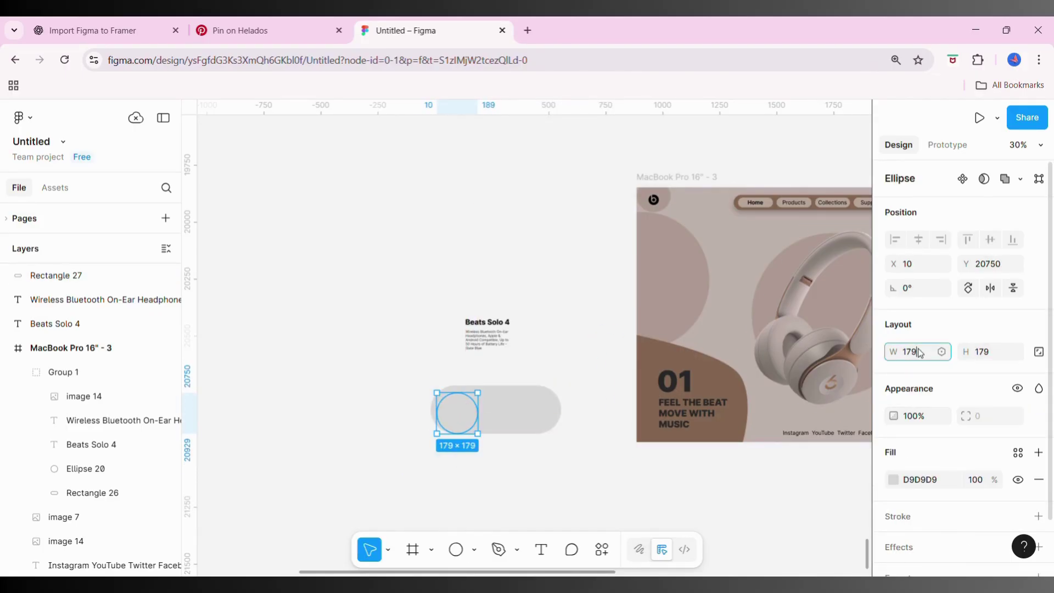
text(1)
click(988, 350)
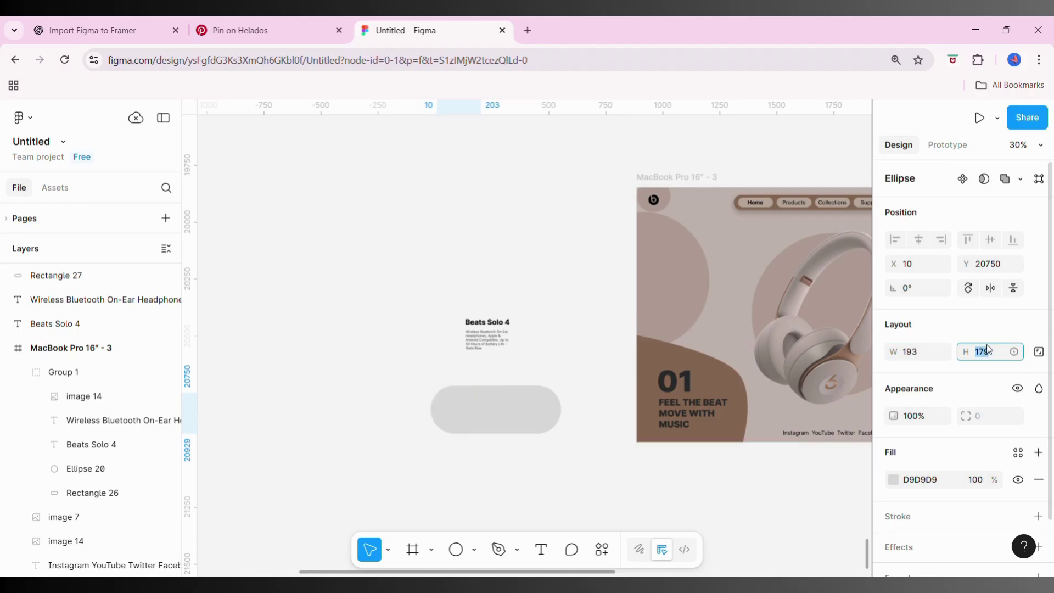
text(193)
click(511, 255)
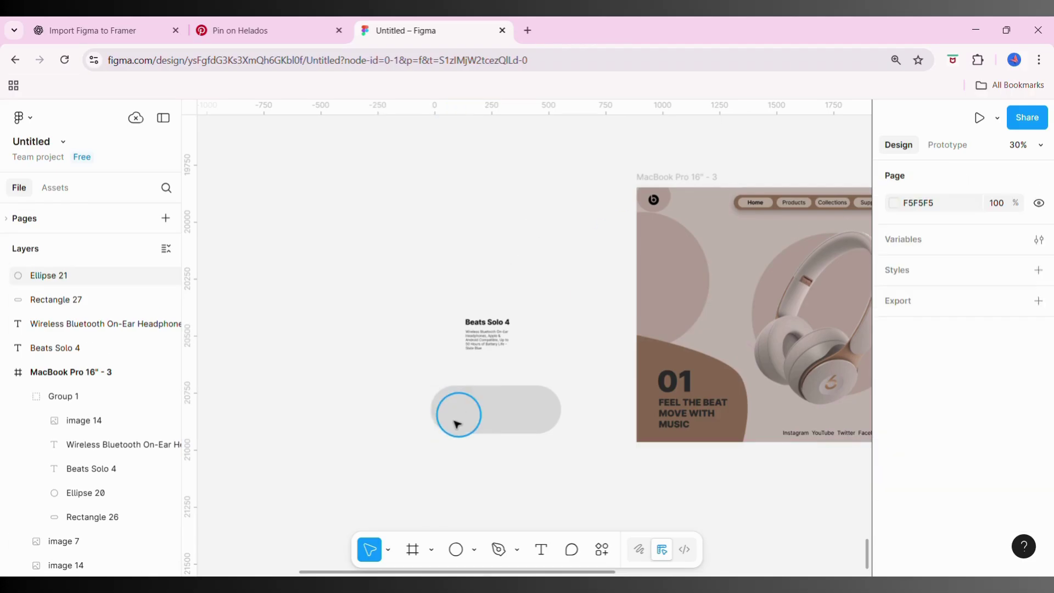
drag(454, 424, 455, 421)
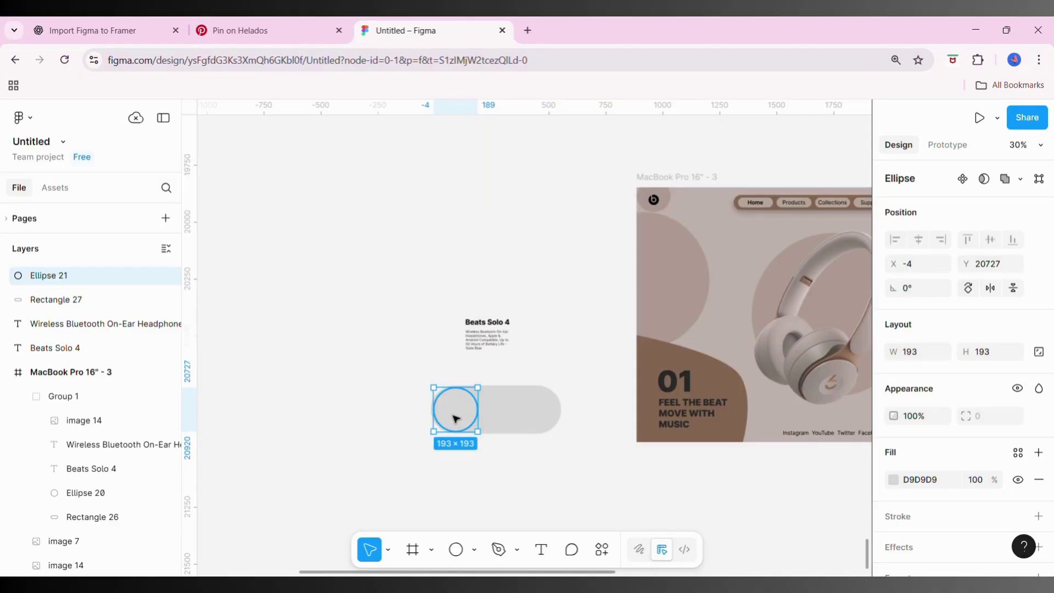
click(552, 413)
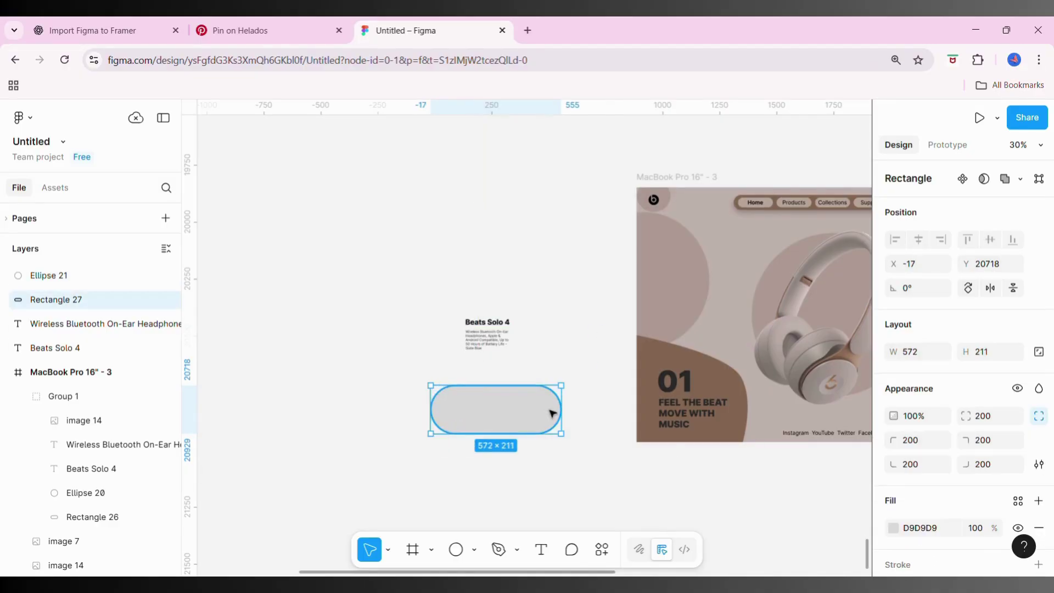
Fill the pill with brown 947762 and eyedrop the same brown into the circle
click(893, 528)
click(761, 329)
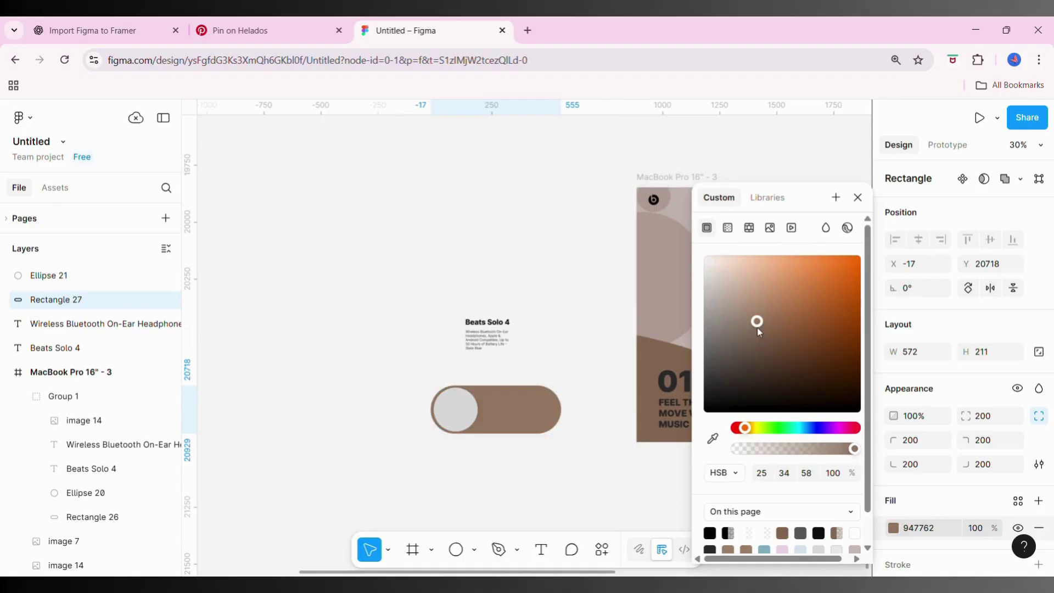
click(469, 415)
click(893, 480)
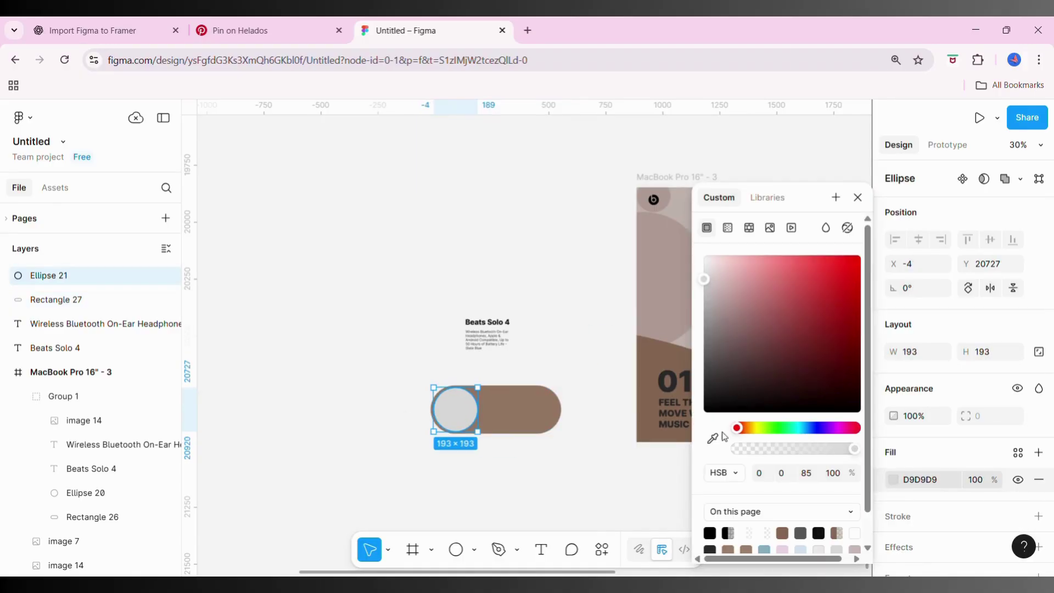
click(712, 438)
click(549, 409)
Give the circle a white drop shadow with adjusted blur and offset
click(1039, 547)
click(894, 573)
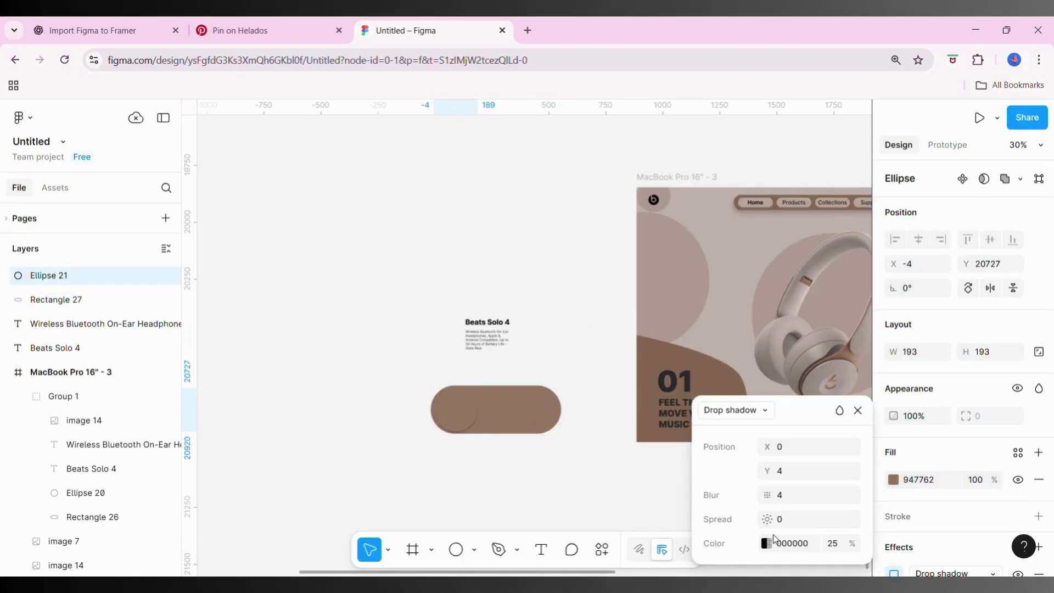
click(767, 543)
drag(539, 307, 520, 203)
mouse_move(768, 495)
mouse_down()
mouse_move(788, 495)
mouse_move(788, 472)
mouse_up()
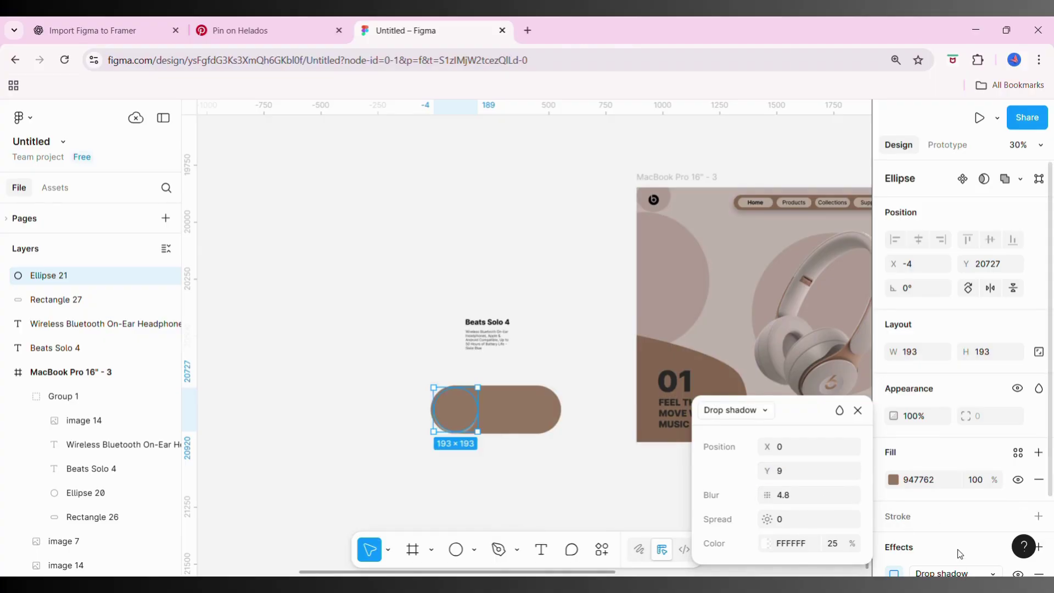
Add a second near-white shadow offset upward, then move the Beats Solo 4 text onto the pill
scroll(958, 549, down, 2)
click(1039, 475)
click(767, 543)
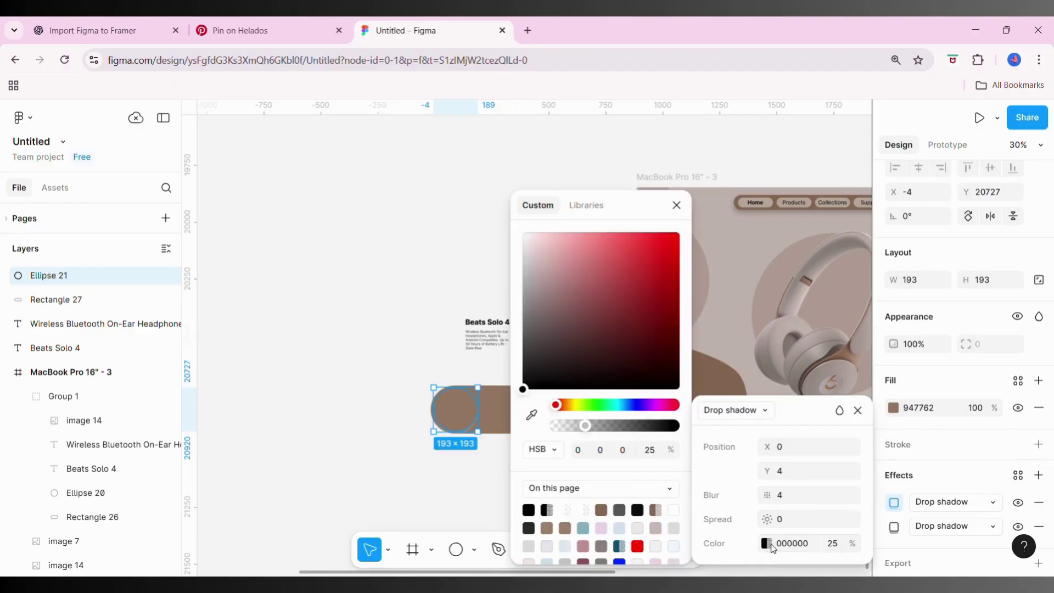
drag(538, 253, 481, 225)
drag(779, 473, 767, 470)
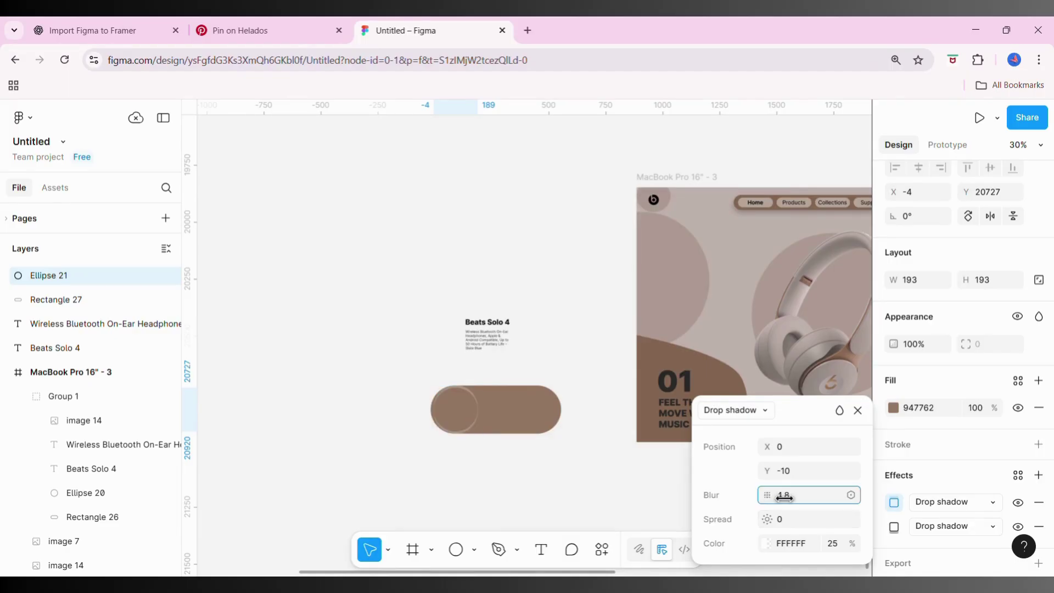
click(558, 504)
mouse_move(456, 319)
mouse_down()
mouse_move(494, 341)
mouse_move(519, 421)
mouse_up()
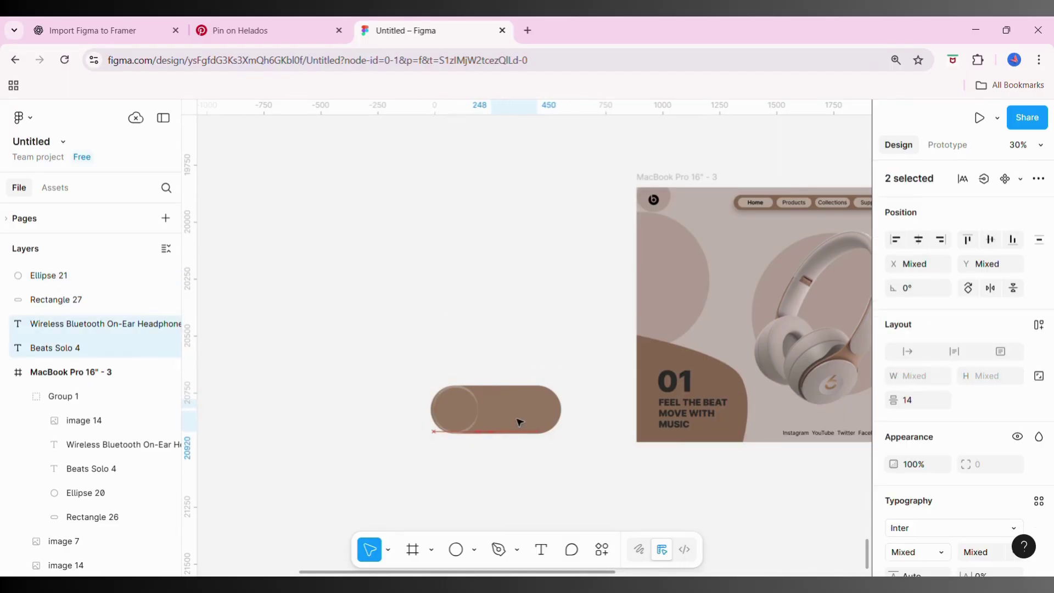
Stack the text layers above Ellipse 21 and nudge them into place on the pill
drag(95, 267, 95, 269)
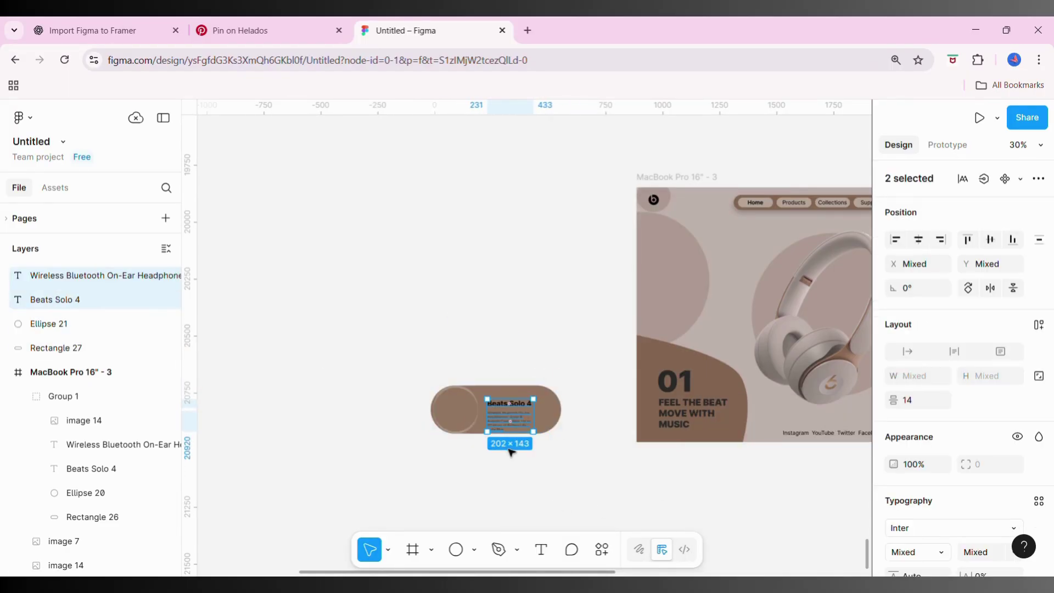
drag(513, 423, 526, 422)
scroll(512, 419, up, 5)
Set the Beats Solo 4 title to size 24, then align the title and description
click(532, 391)
scroll(966, 488, down, 3)
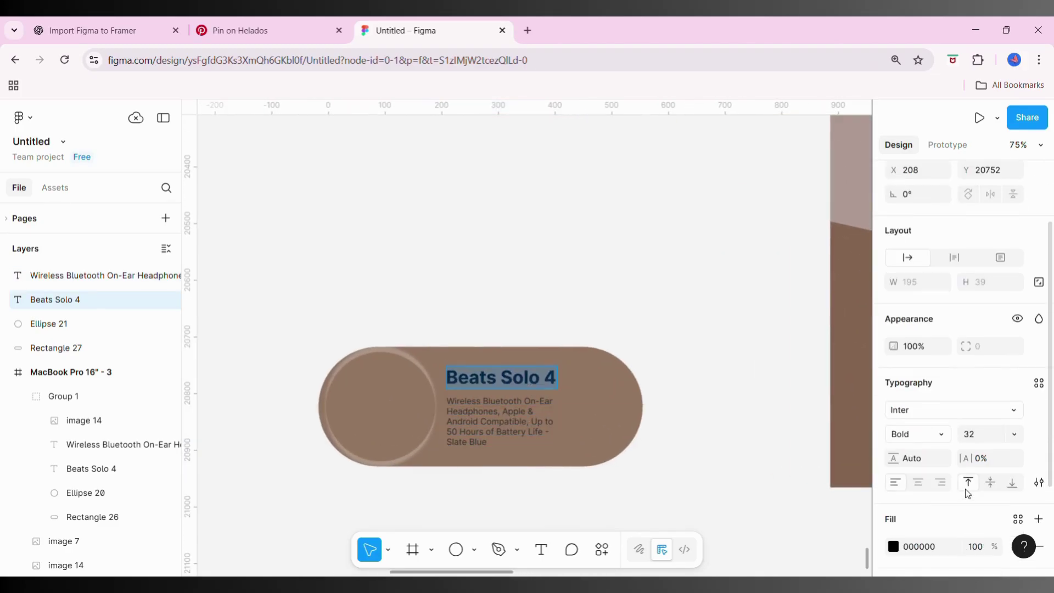
click(988, 429)
click(988, 302)
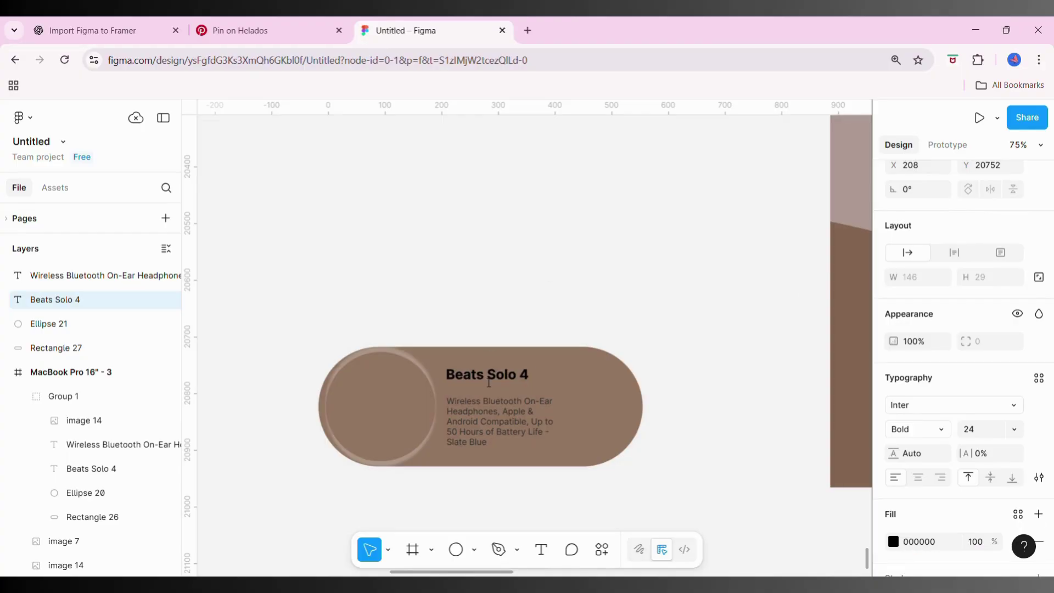
drag(481, 380, 481, 410)
click(480, 411)
click(452, 290)
ctrl+scroll(452, 289, down, 3)
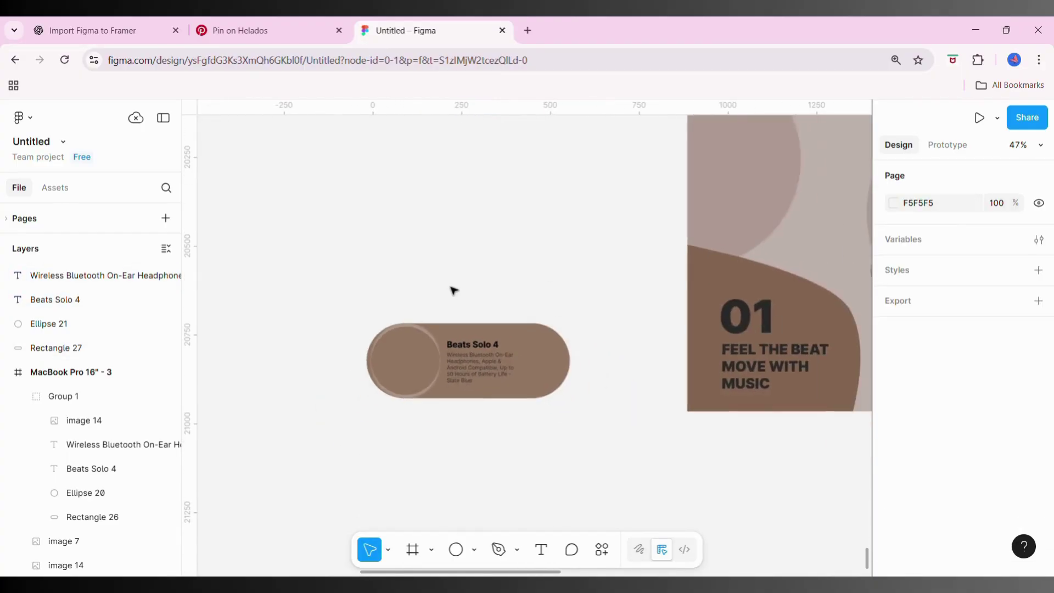
ctrl+scroll(452, 289, down, 2)
scroll(452, 290, up, 3)
scroll(453, 291, up, 2)
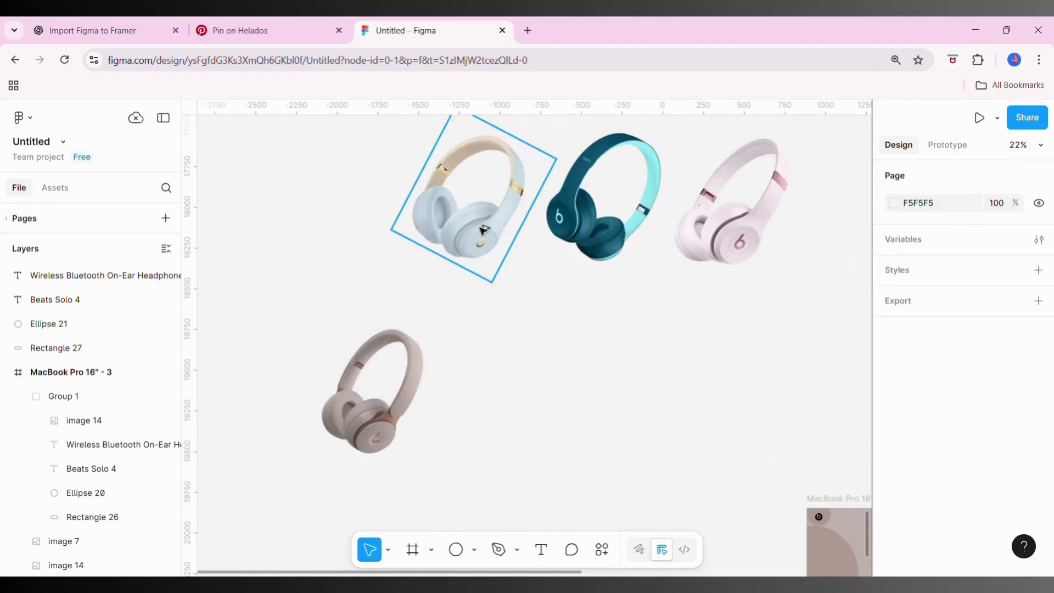
Scale the pale blue headphone image to 145.32×178.26 inside the pill's circle
drag(476, 225, 541, 513)
mouse_move(528, 340)
mouse_down()
mouse_move(521, 219)
mouse_move(636, 437)
mouse_up()
scroll(54, 435, up, 5)
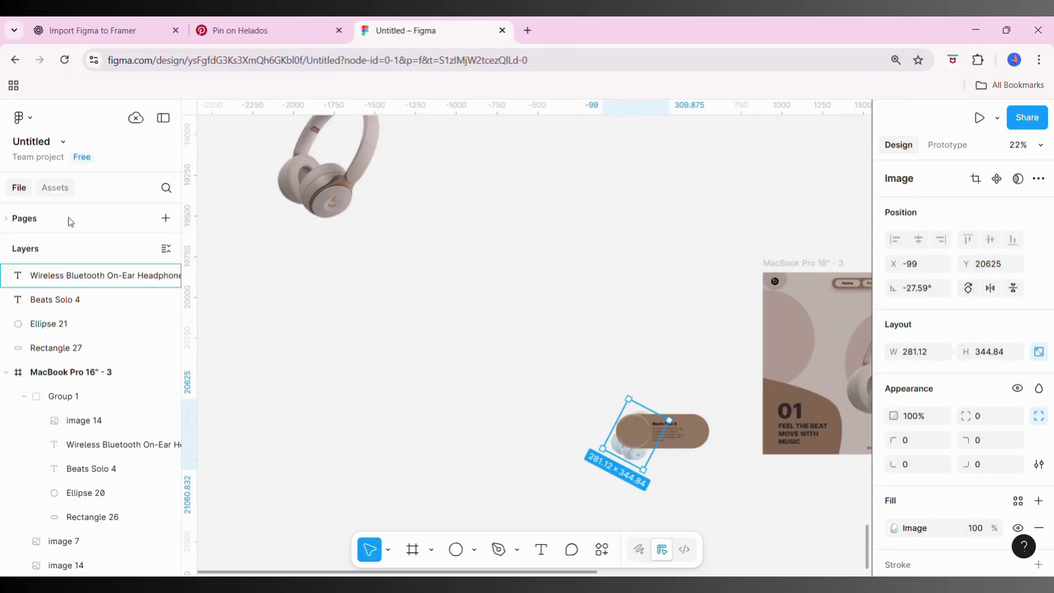
mouse_move(652, 484)
mouse_down()
mouse_move(631, 434)
mouse_move(643, 445)
mouse_up()
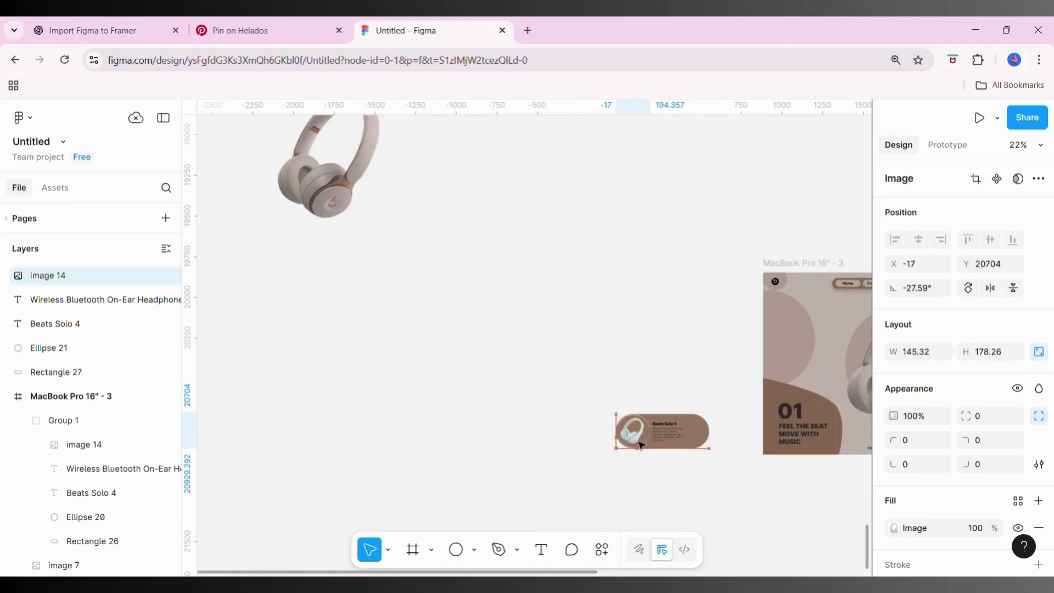
scroll(585, 466, right, 2)
click(586, 466)
Duplicate the whole pill card below and delete the copy's headphone image
drag(504, 357, 651, 451)
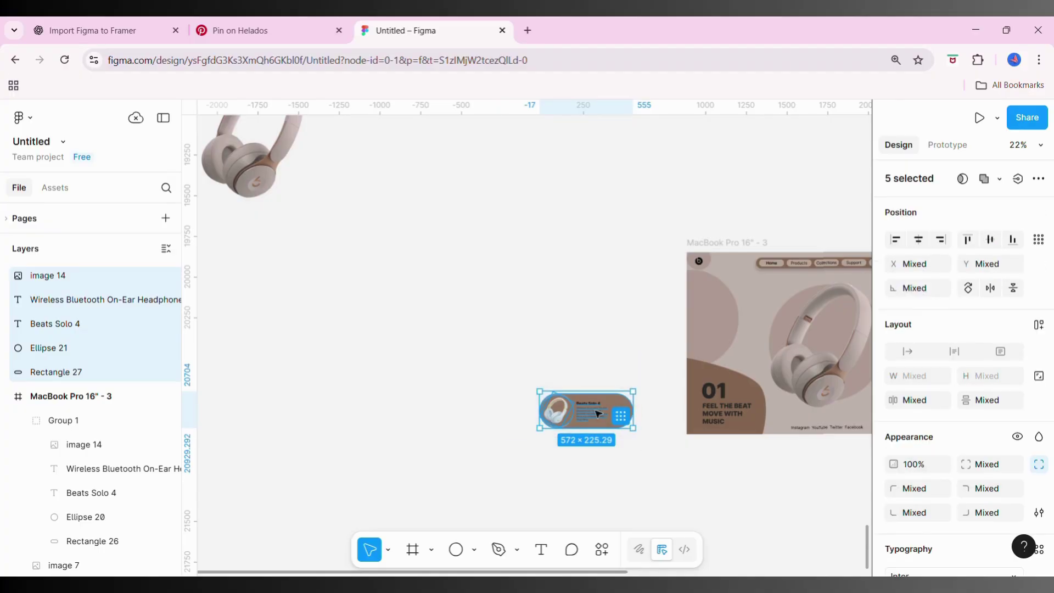
drag(598, 413, 599, 456)
click(559, 461)
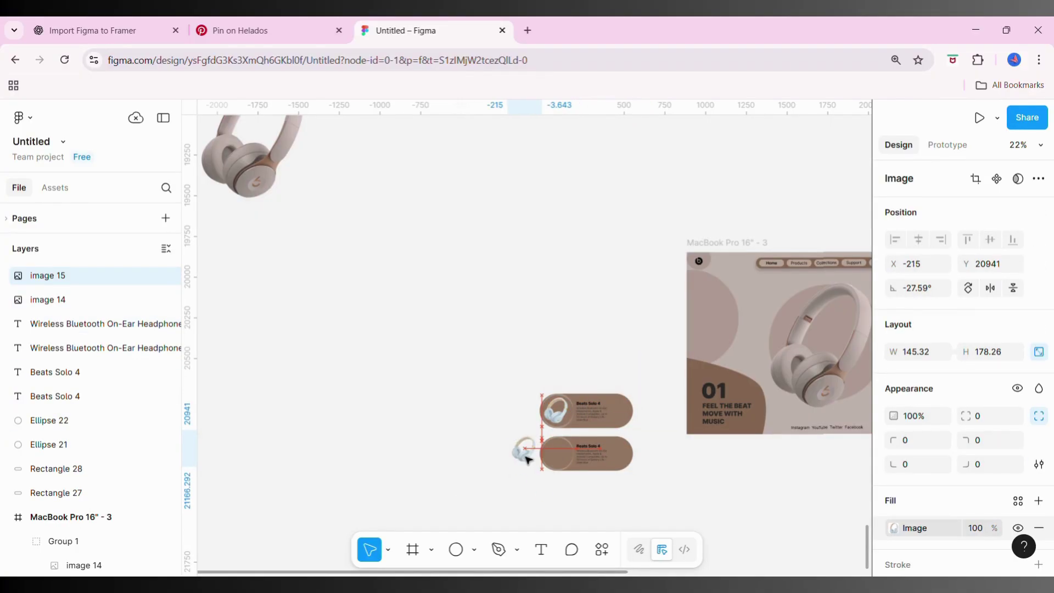
key(Delete)
scroll(432, 289, up, 5)
click(432, 290)
Scale, tilt and centre the pink headphones to fill the second card's circle Ellipse 22
click(646, 313)
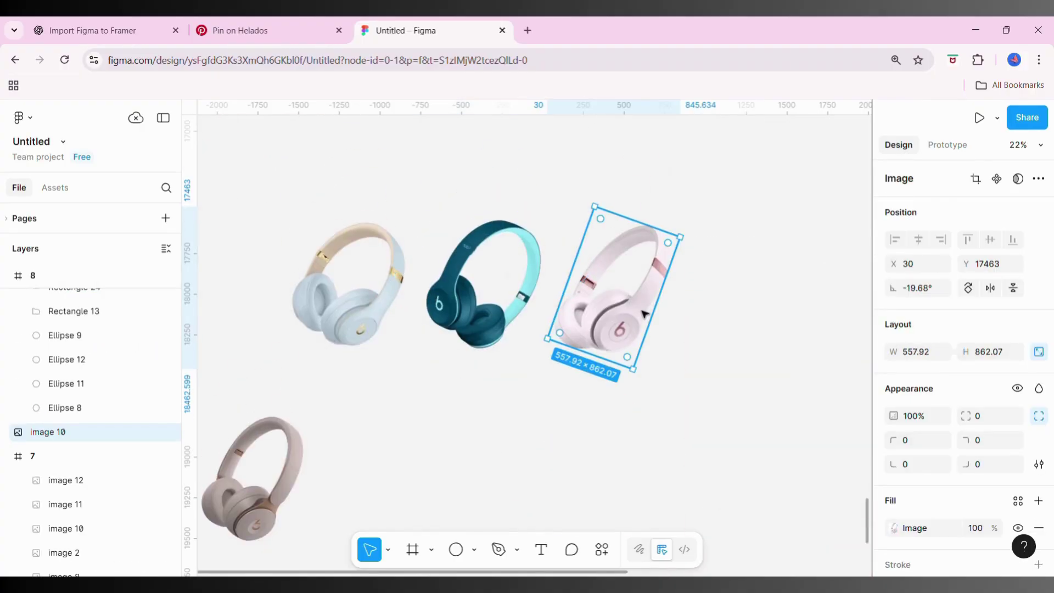
scroll(57, 445, up, 10)
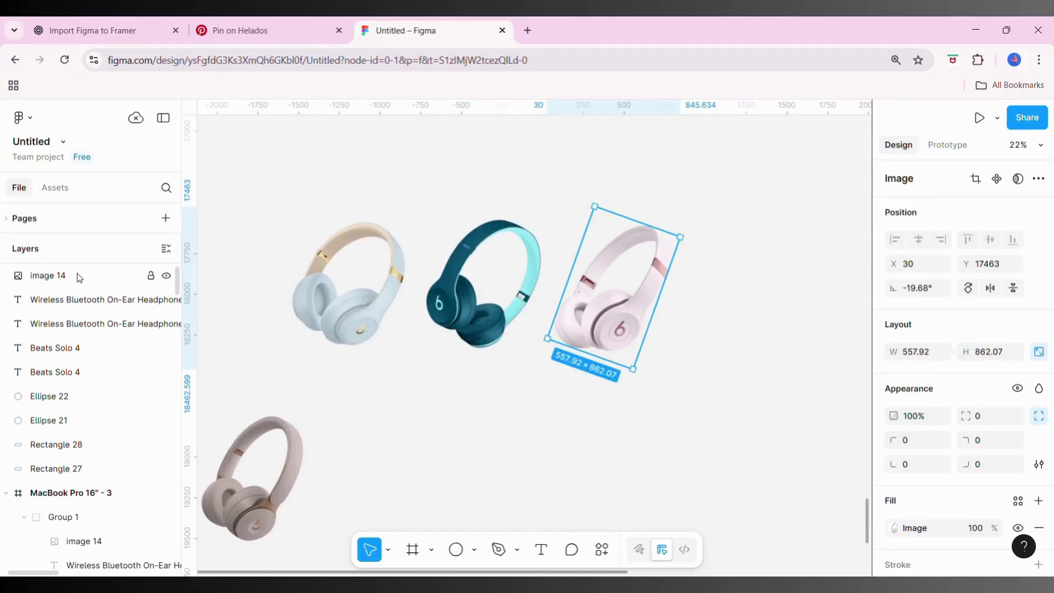
mouse_move(621, 300)
mouse_down()
mouse_move(481, 340)
mouse_move(459, 233)
mouse_move(522, 321)
mouse_up()
scroll(524, 308, up, 3)
scroll(531, 337, down, 2)
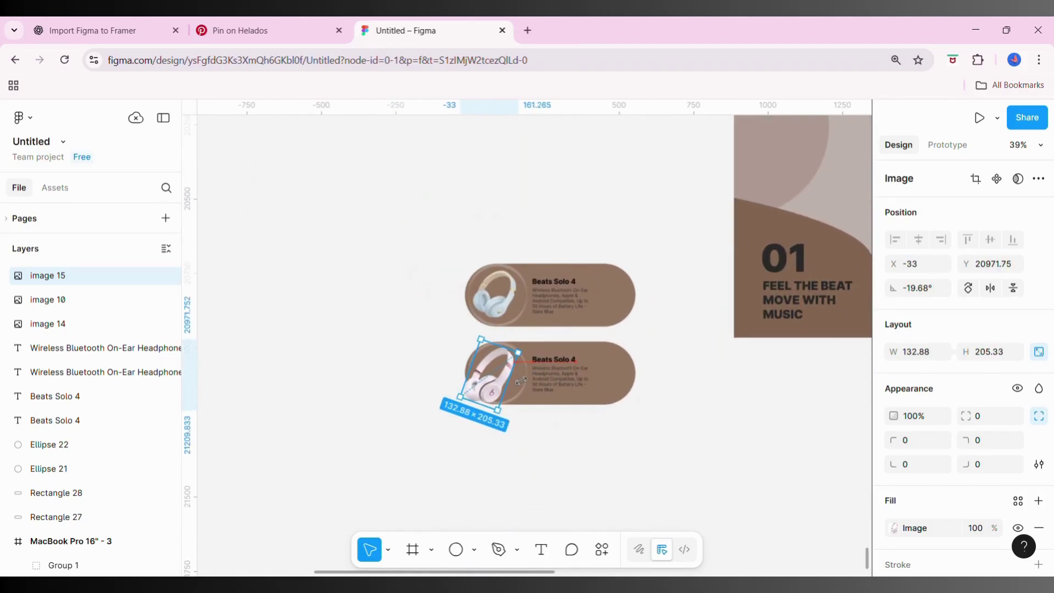
drag(460, 397, 503, 387)
scroll(503, 386, up, 2)
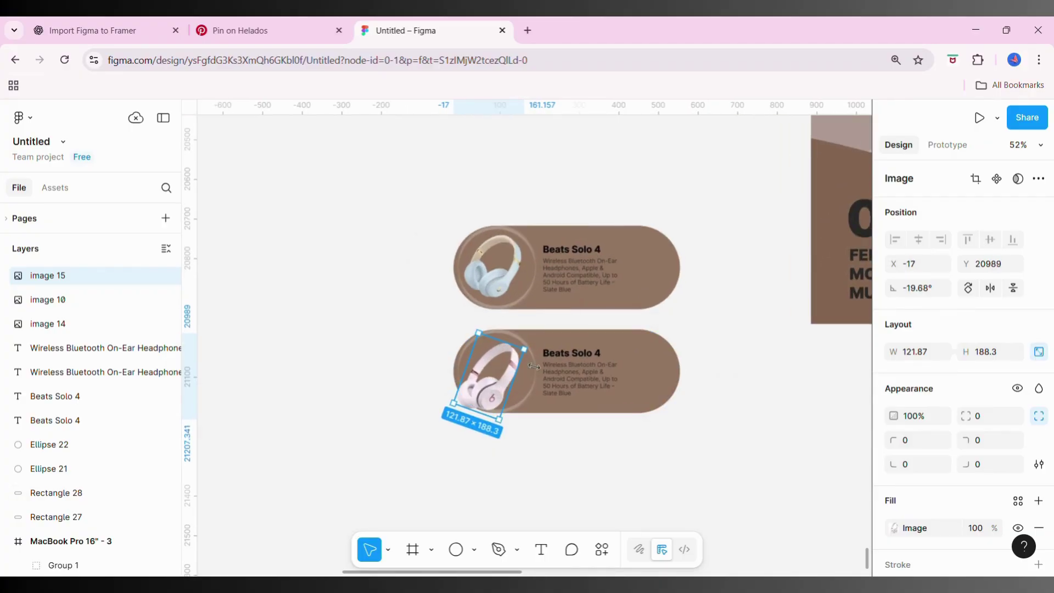
drag(535, 356, 509, 377)
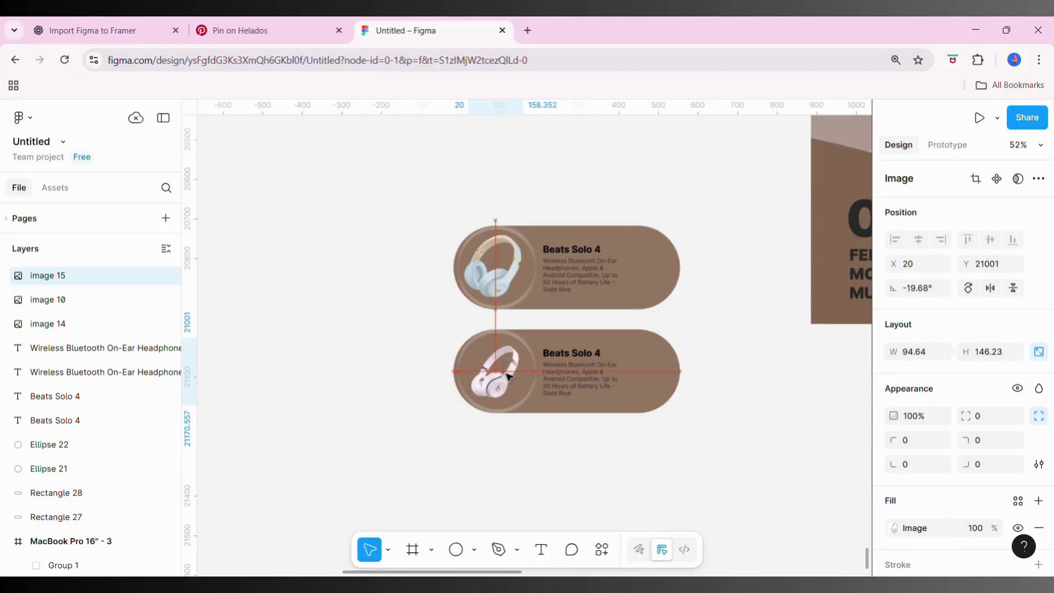
click(421, 383)
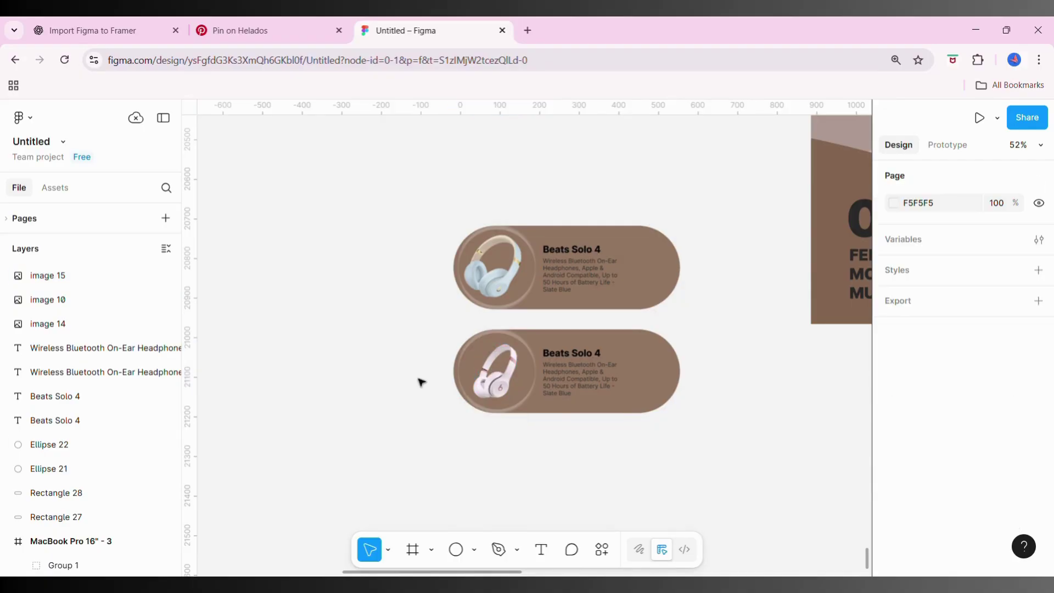
click(494, 374)
drag(494, 373, 496, 375)
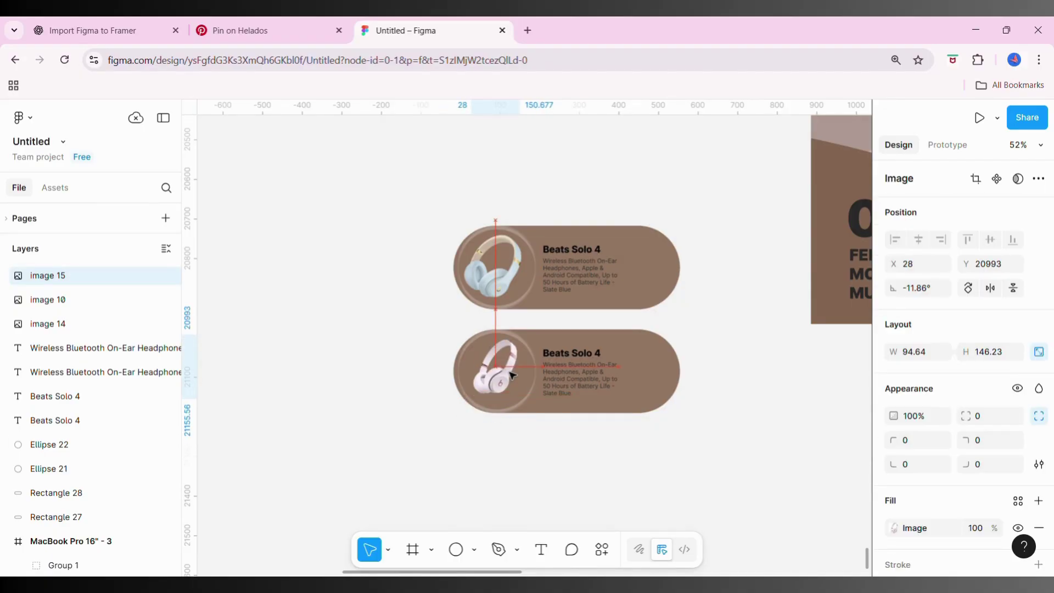
click(386, 402)
Duplicate the second card's layers below it as a third card
drag(451, 329, 634, 426)
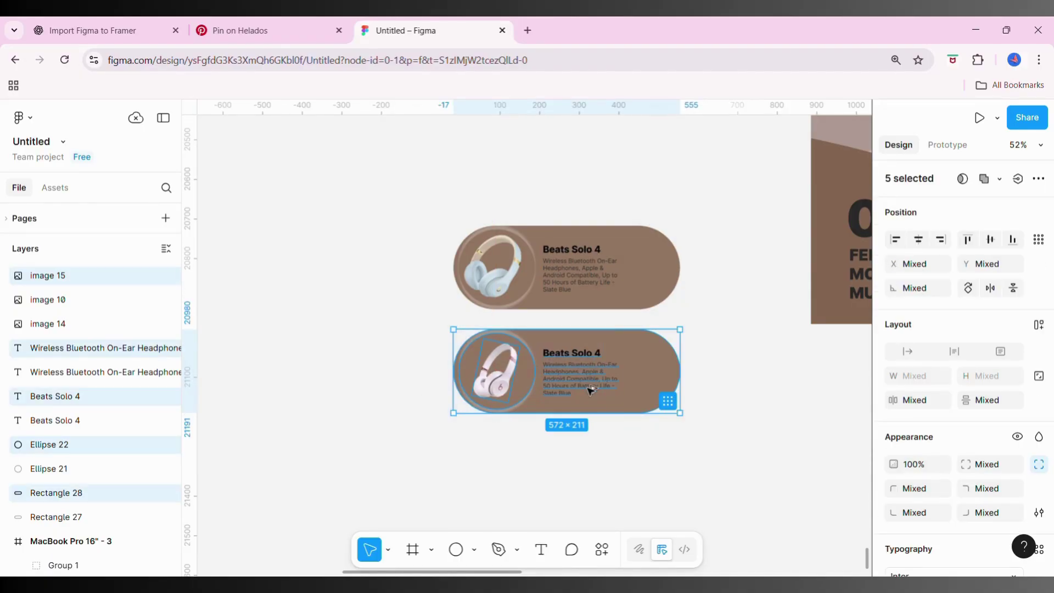
drag(591, 390, 591, 494)
click(494, 481)
Replace the third card's headphones with the teal image scaled into its circle
key(Delete)
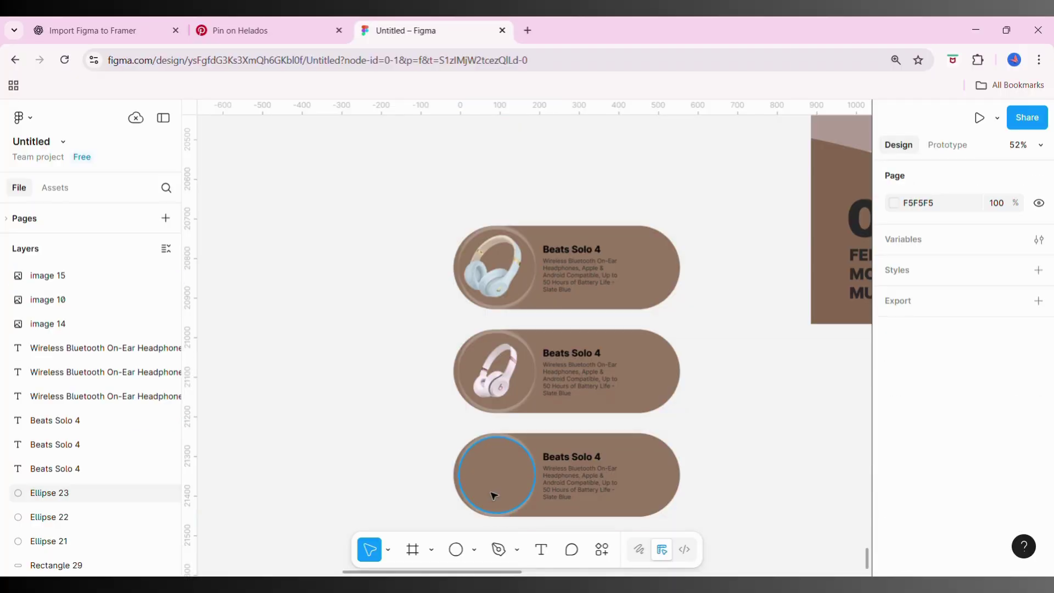
scroll(494, 495, down, 3)
scroll(491, 495, up, 5)
scroll(549, 330, up, 5)
drag(595, 230, 541, 506)
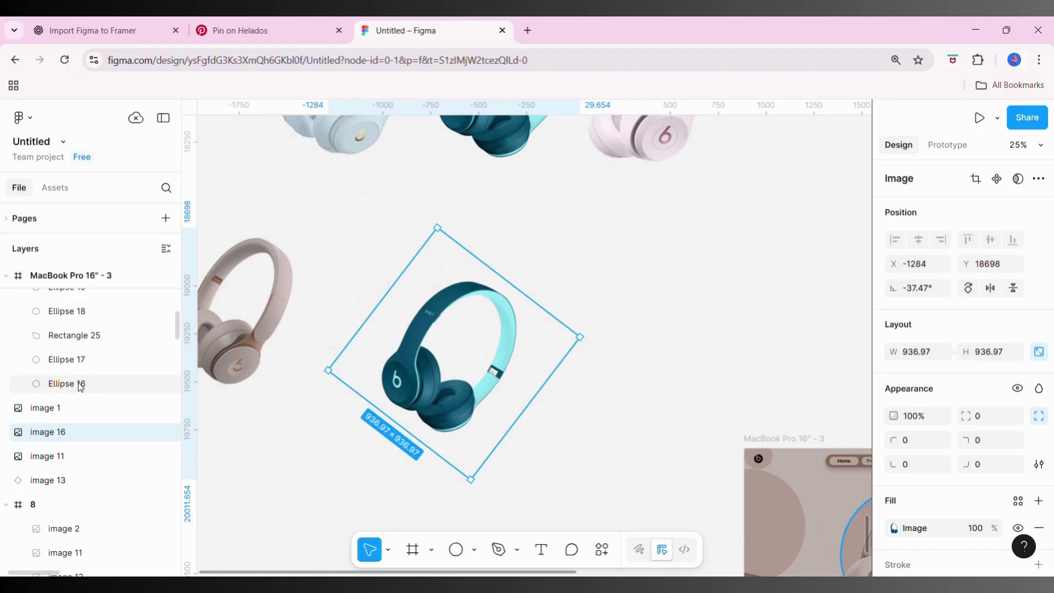
scroll(81, 385, up, 5)
scroll(464, 332, down, 3)
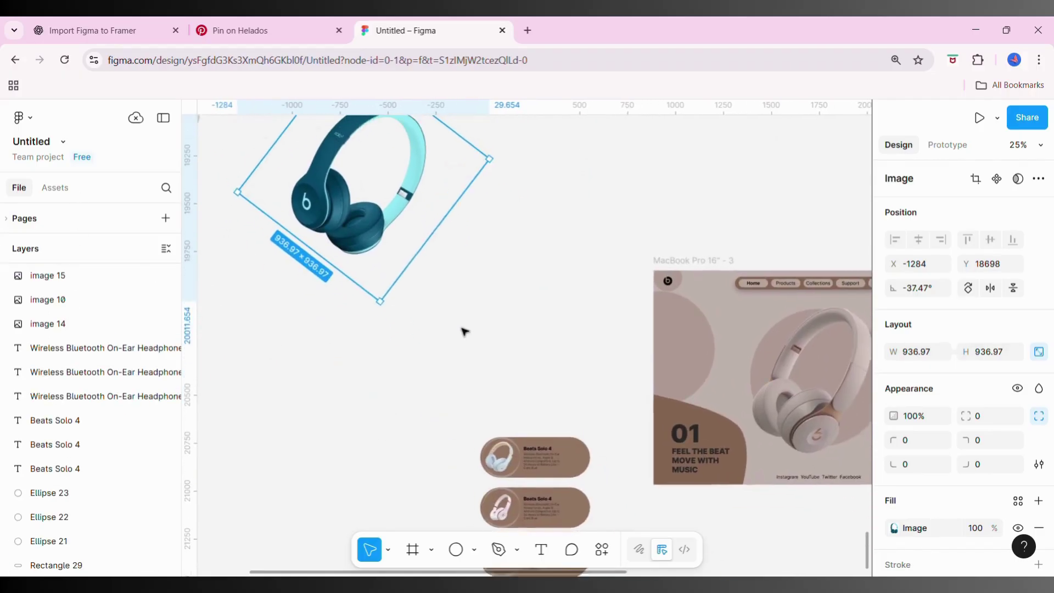
scroll(464, 332, up, 1)
mouse_move(395, 329)
mouse_down()
mouse_move(379, 168)
mouse_move(571, 527)
mouse_move(494, 379)
mouse_move(483, 398)
mouse_move(522, 382)
mouse_move(525, 352)
mouse_move(514, 357)
mouse_move(566, 386)
mouse_up()
scroll(522, 363, up, 3)
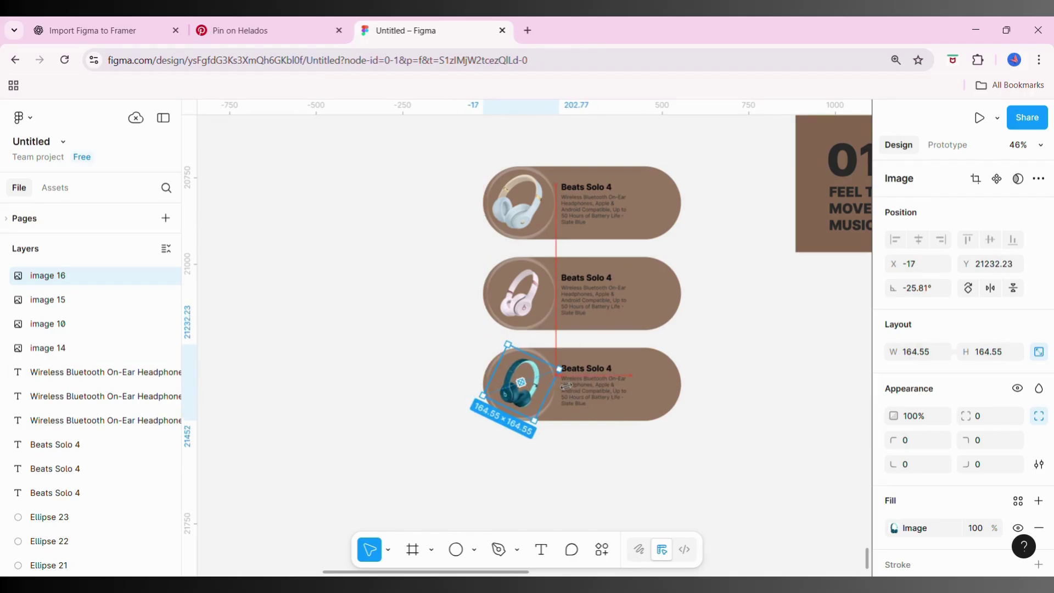
click(522, 497)
Group the first and second cards' layers as Group 2 and Group 3
drag(483, 158, 683, 250)
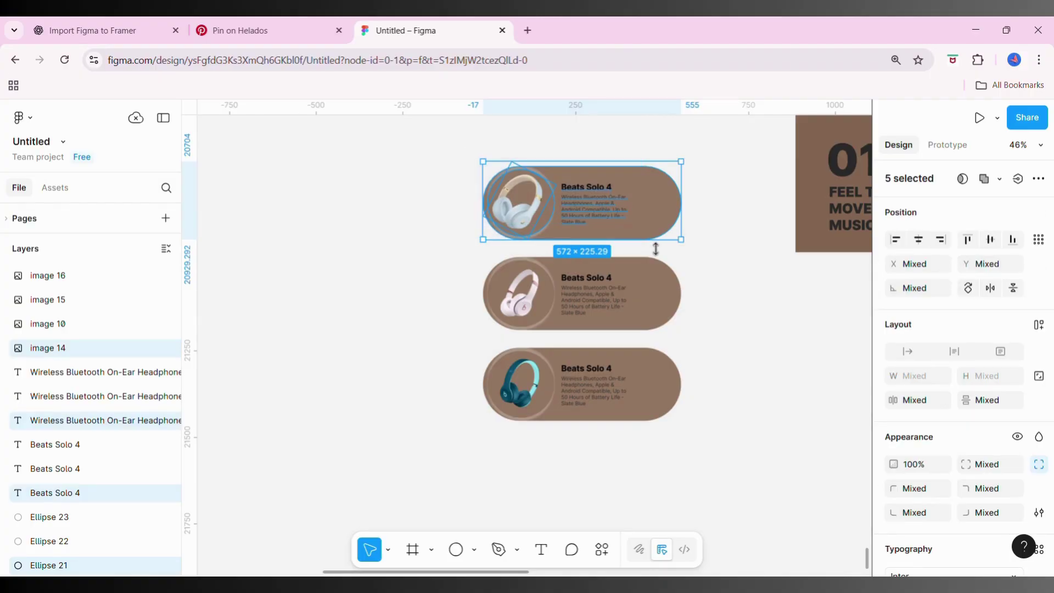
right_click(654, 247)
click(693, 297)
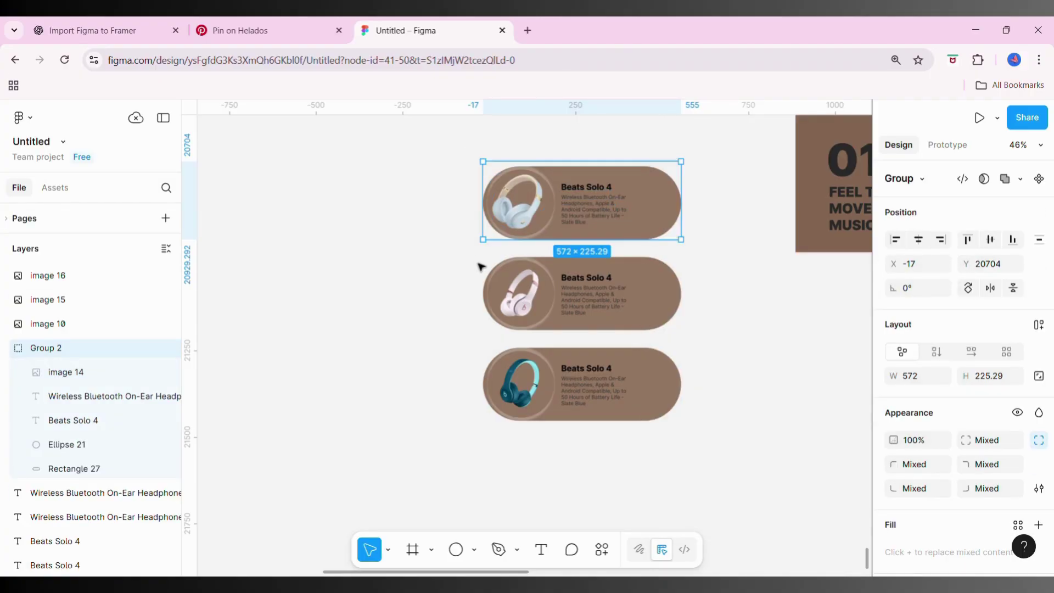
drag(478, 263, 676, 339)
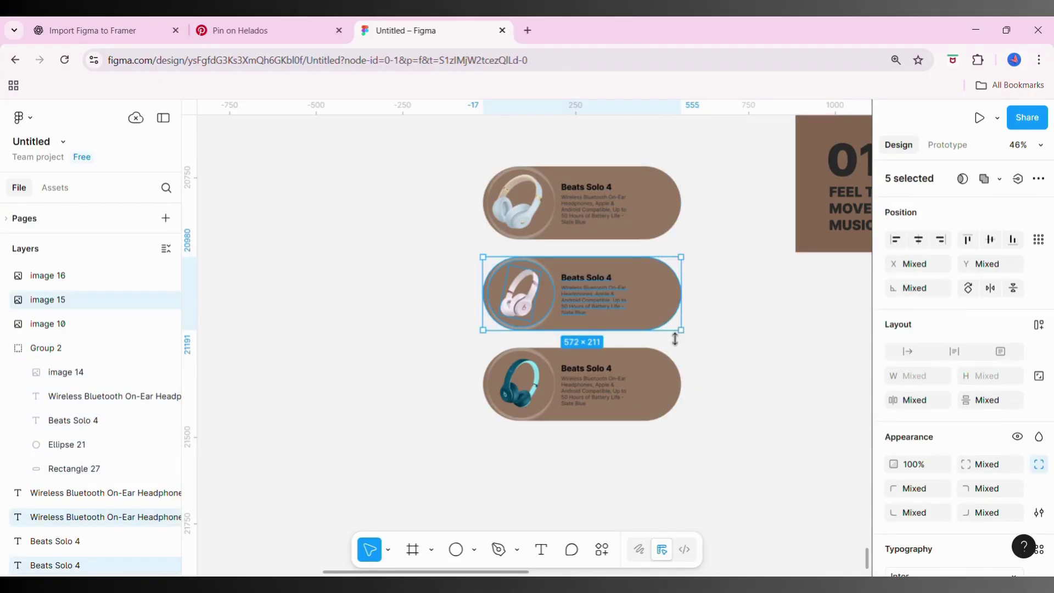
right_click(676, 339)
click(708, 297)
Group the third card's layers as Group 4
drag(454, 354, 715, 416)
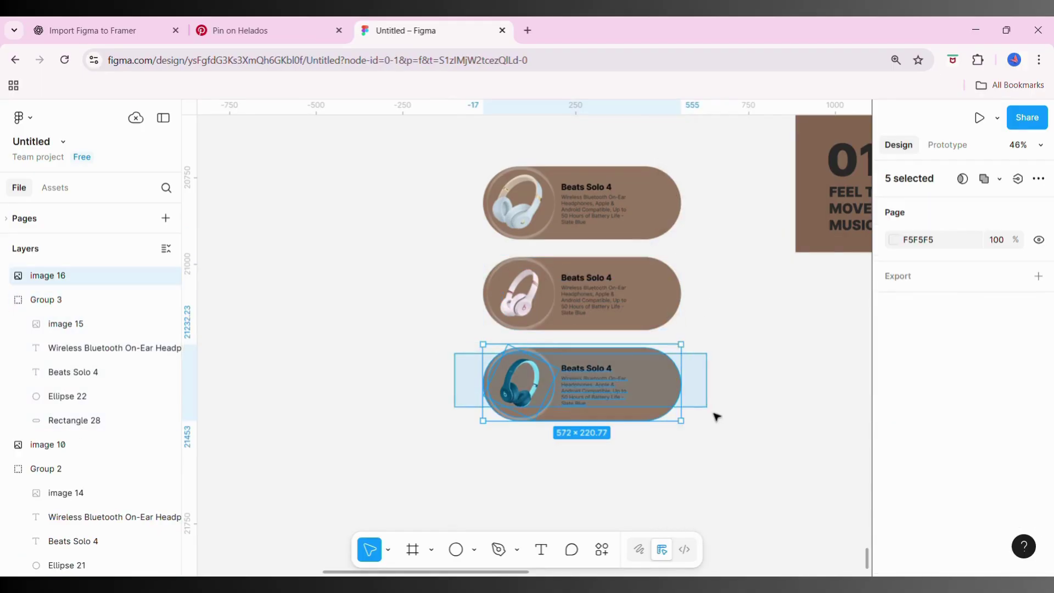
right_click(631, 371)
click(669, 297)
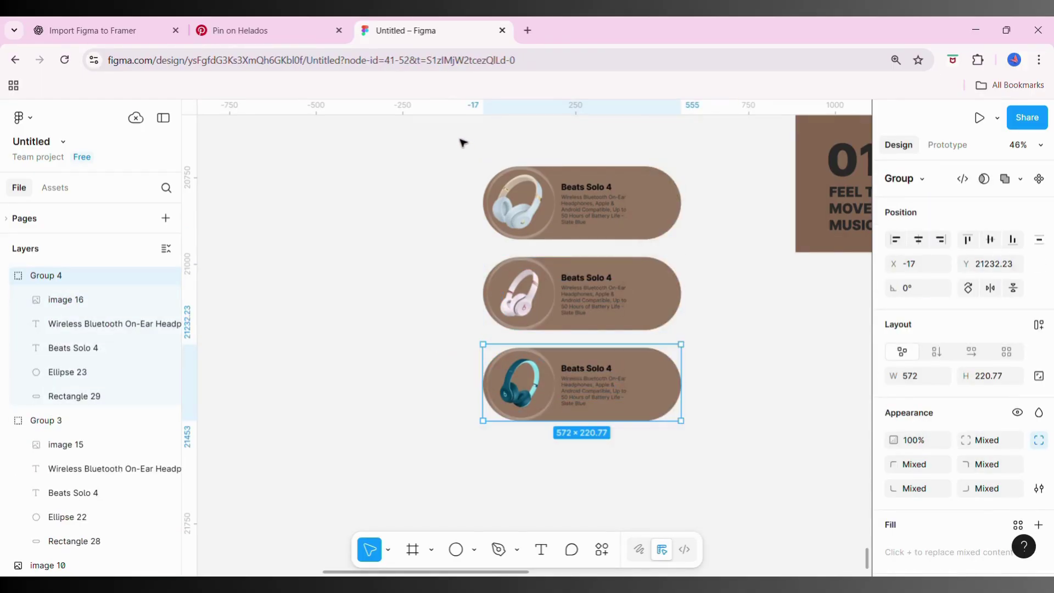
Move all three cards into MacBook Pro 16" - 3 and stack them evenly below the top card
drag(463, 143, 673, 437)
mouse_move(624, 327)
mouse_down()
mouse_move(846, 143)
mouse_move(830, 242)
mouse_up()
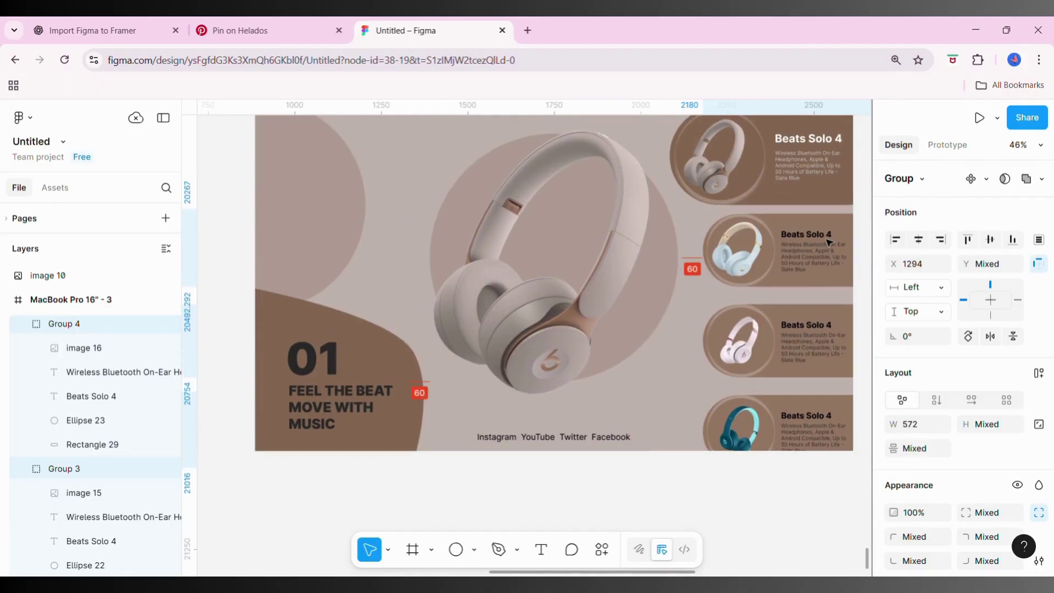
click(776, 510)
drag(812, 341, 808, 328)
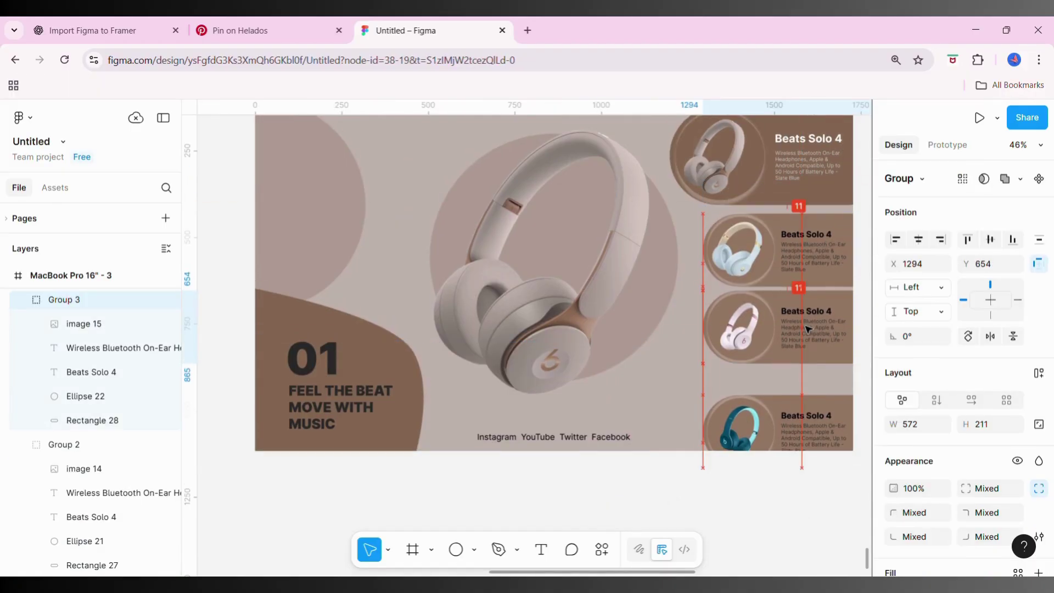
drag(802, 422, 801, 395)
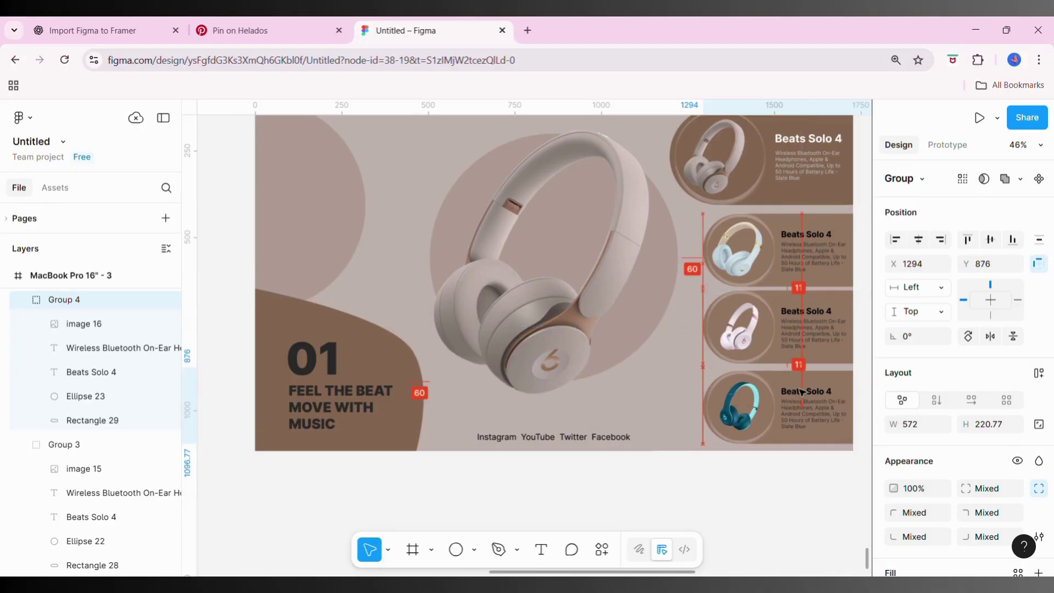
drag(821, 237, 821, 234)
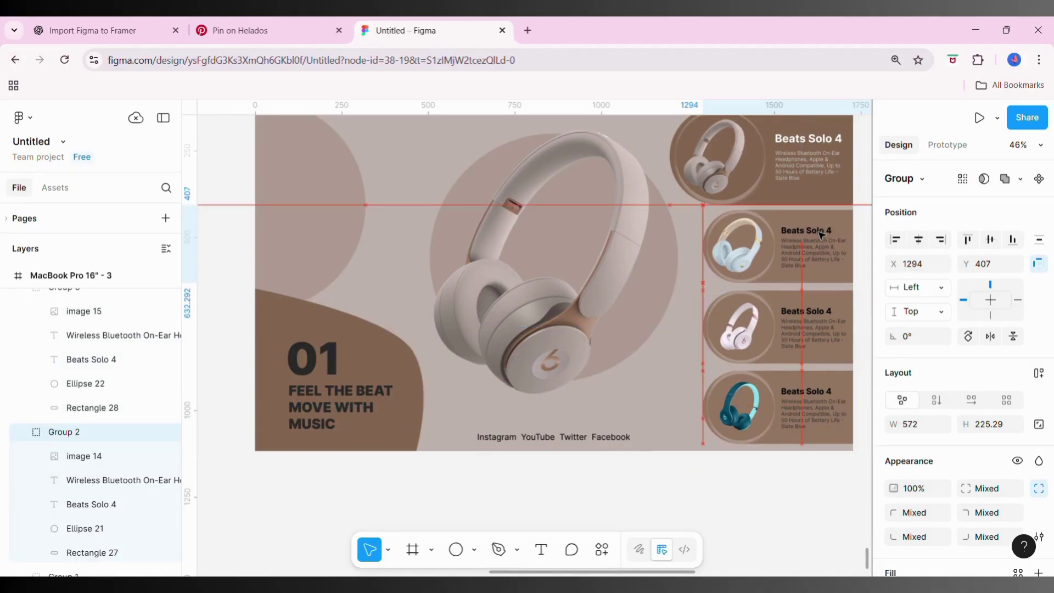
drag(821, 236, 821, 236)
key(Up)
key(Up)
key(Up)
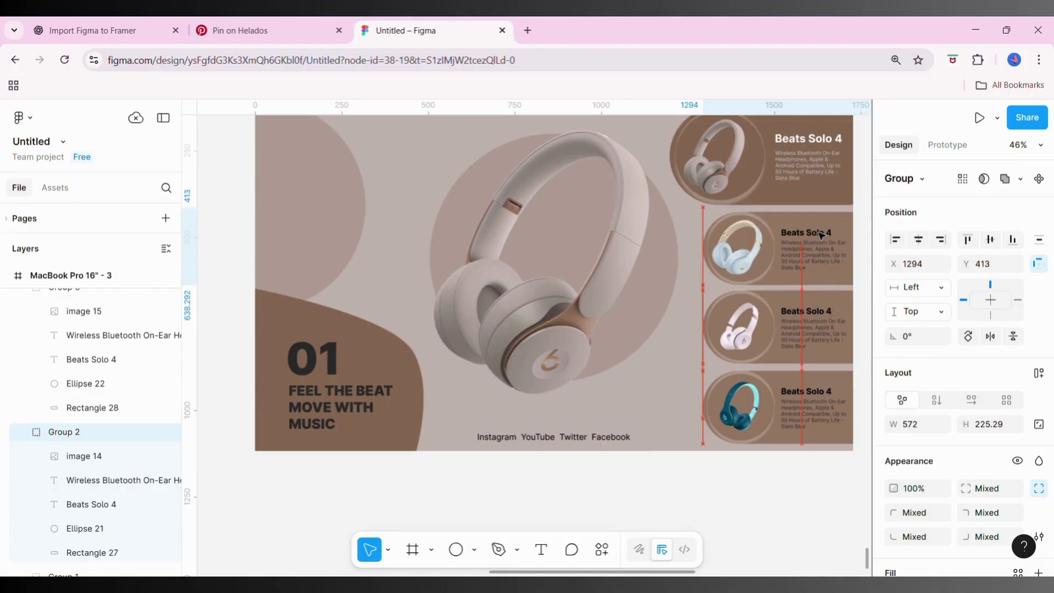
key(Up)
key(Up)
key(Up)
click(811, 305)
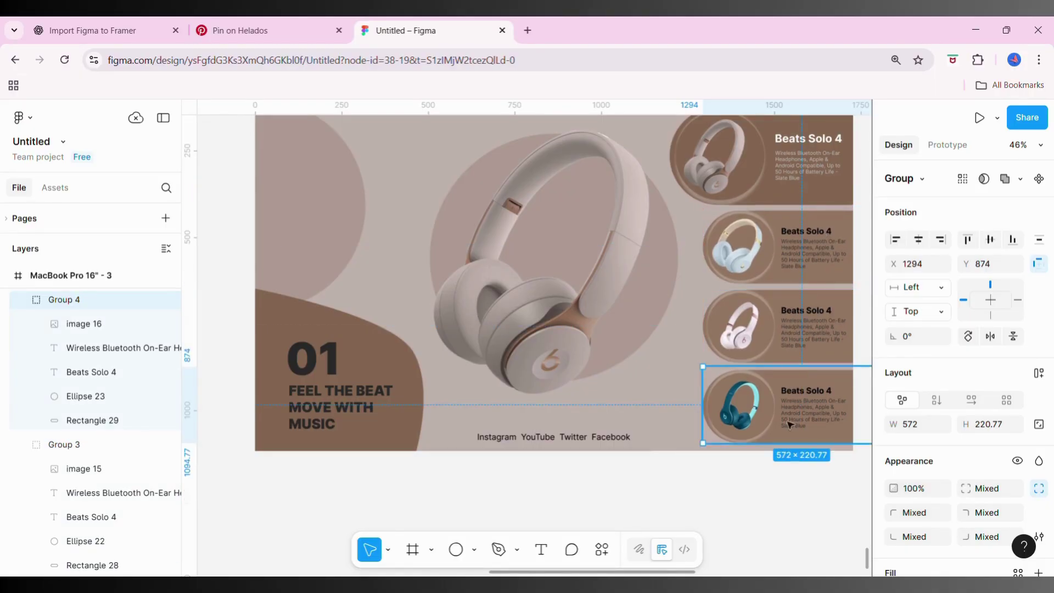
Move light-blue headphone image 8 into MacBook Pro 16" - 3, mostly below its bottom edge
scroll(778, 536, down, 2)
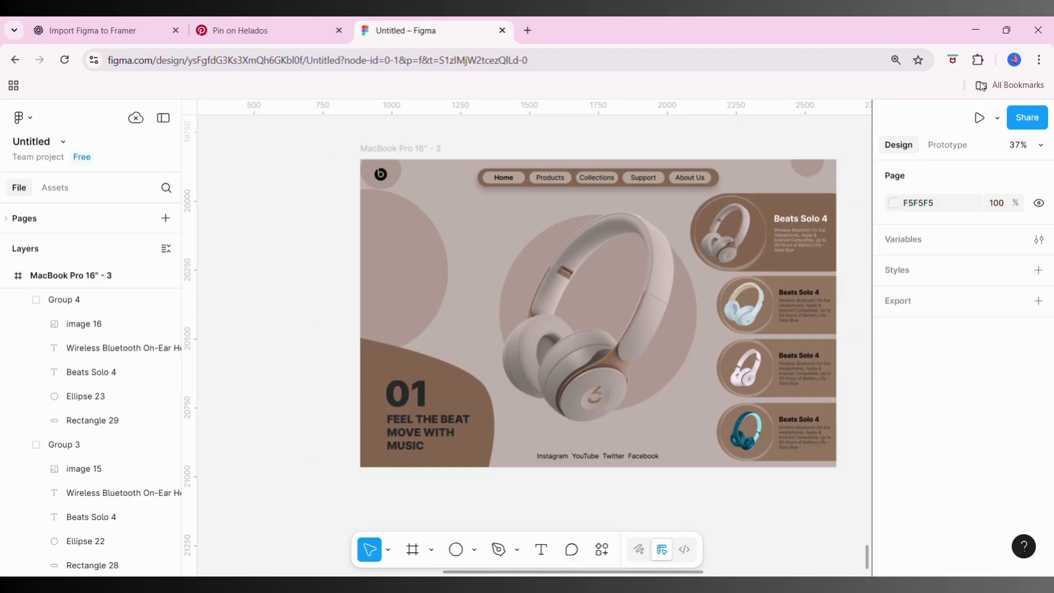
scroll(850, 474, down, 2)
scroll(850, 473, right, 3)
scroll(850, 474, left, 4)
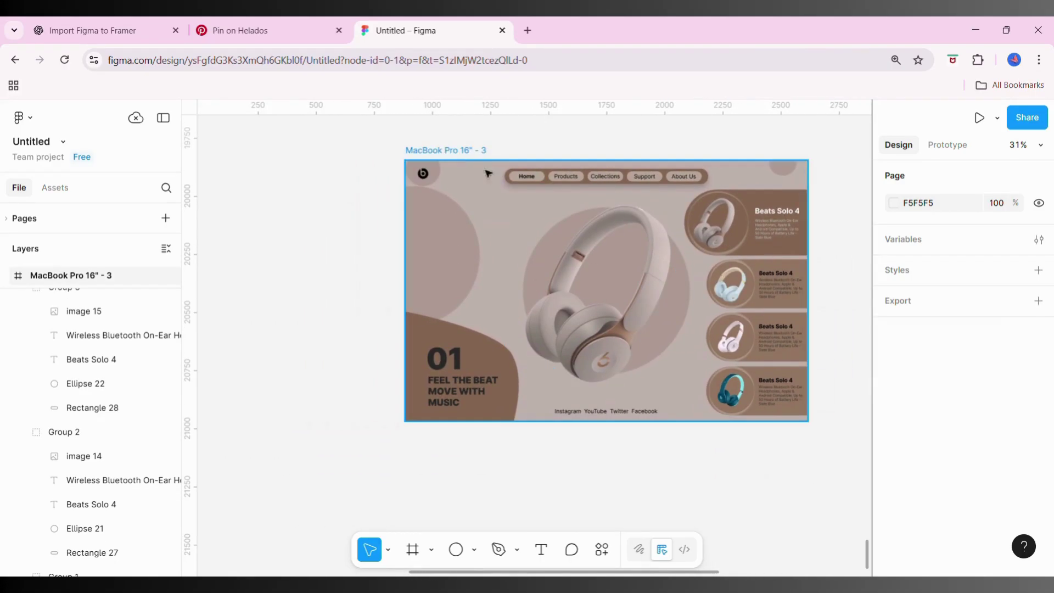
scroll(466, 341, left, 4)
scroll(466, 341, down, 3)
scroll(444, 167, up, 3)
drag(444, 167, 607, 482)
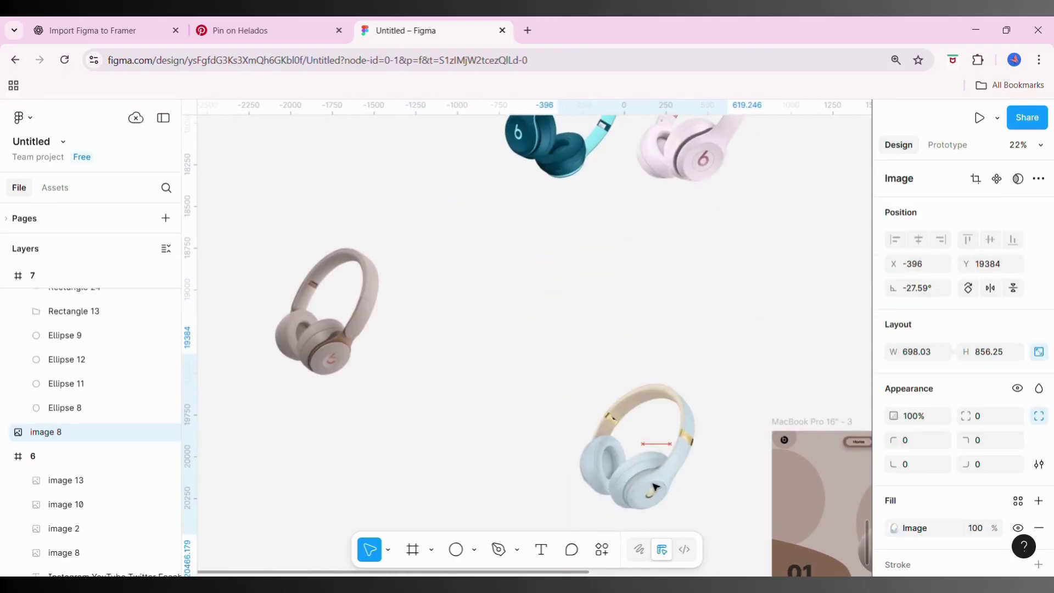
scroll(584, 447, down, 5)
mouse_move(389, 176)
mouse_down()
mouse_move(698, 251)
mouse_move(702, 231)
mouse_move(698, 301)
mouse_up()
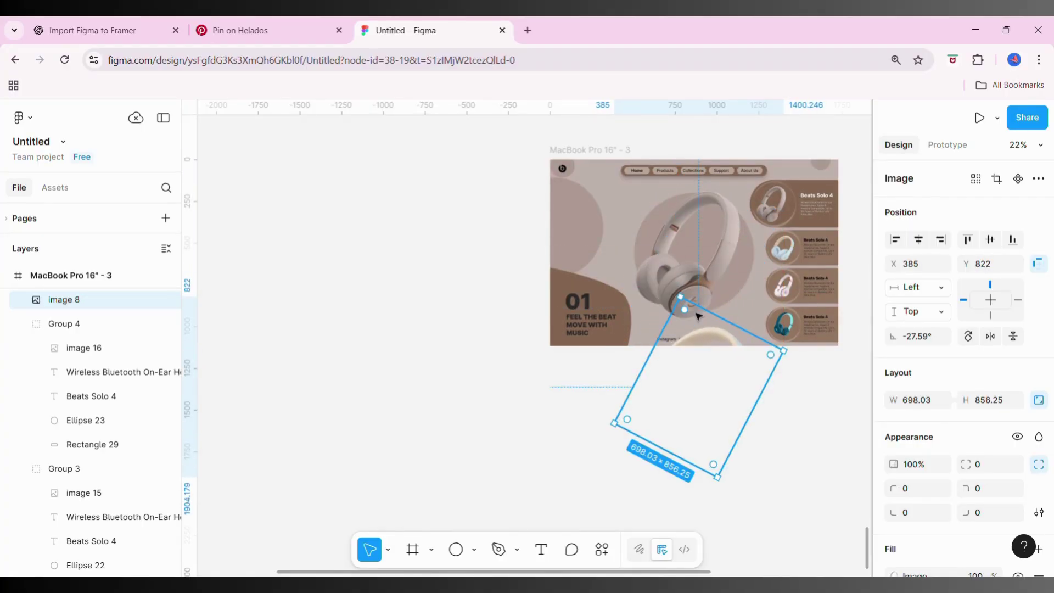
drag(699, 301, 699, 336)
click(538, 341)
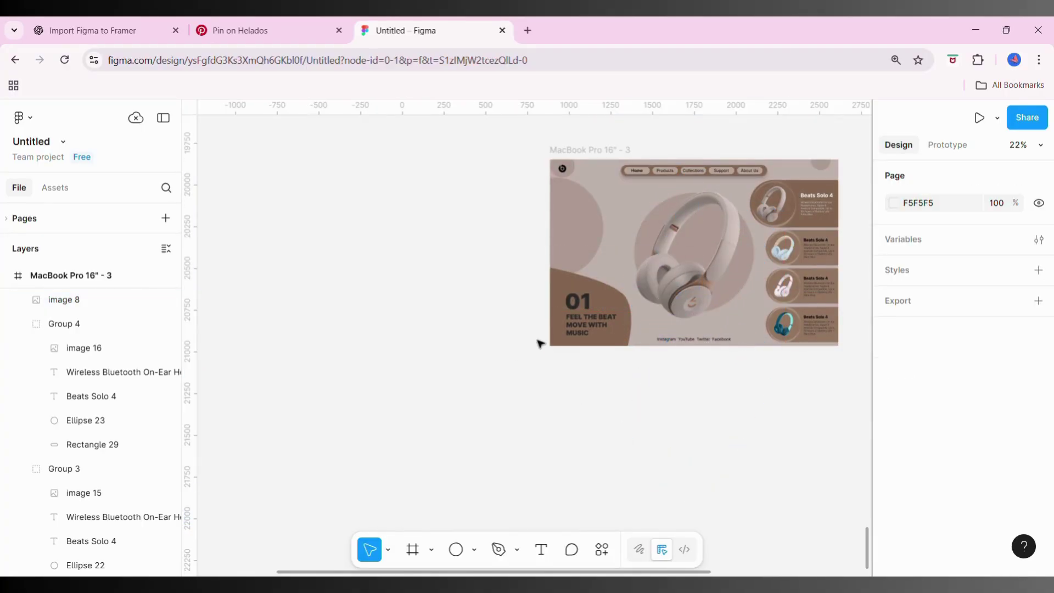
Duplicate the 01 landing frame below as MacBook Pro 16" - 4 and renumber it 02
click(565, 149)
drag(610, 157, 610, 367)
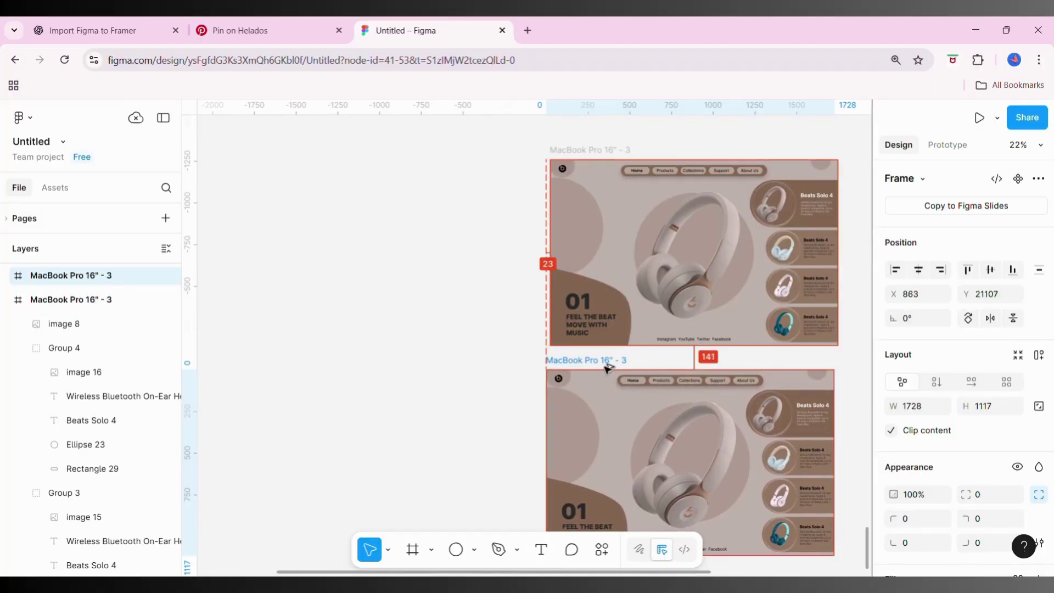
scroll(549, 384, down, 3)
scroll(477, 417, right, 3)
double_click(477, 423)
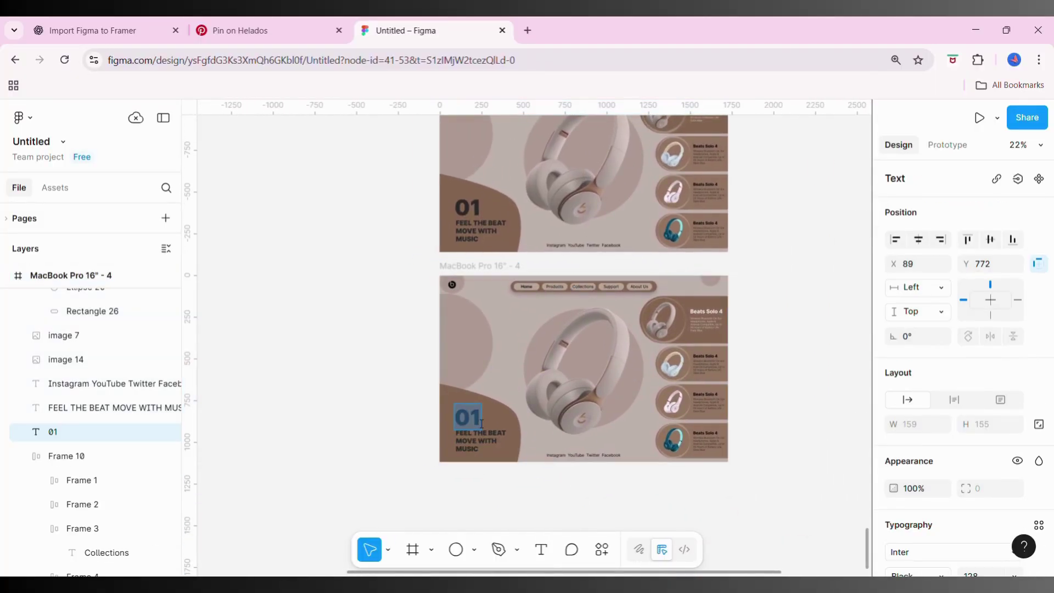
text(02)
click(826, 204)
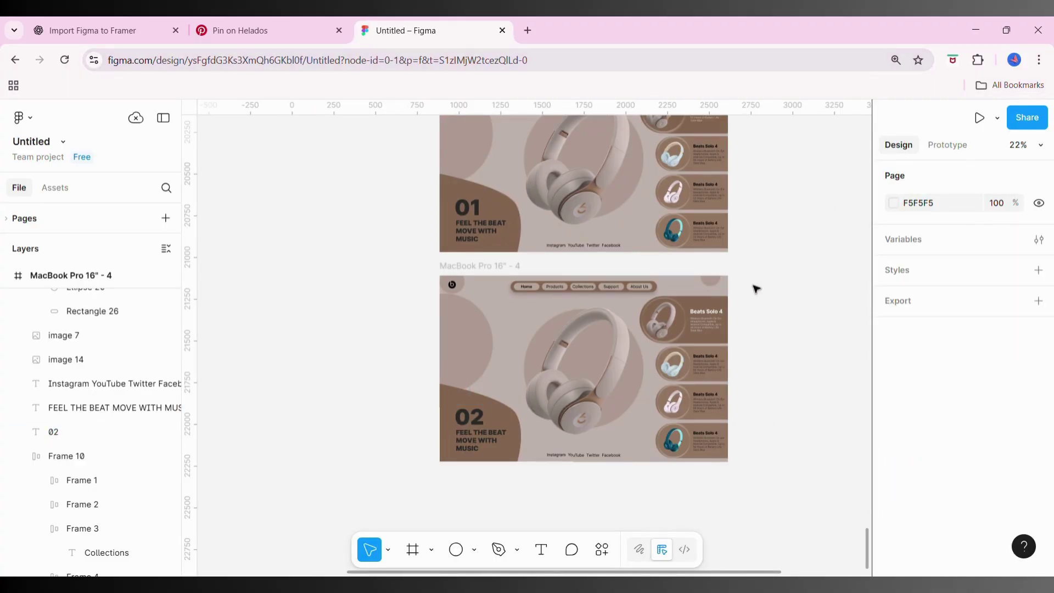
Shift both headphone images up so the light-blue pair is centred in frame 02
scroll(759, 293, down, 2)
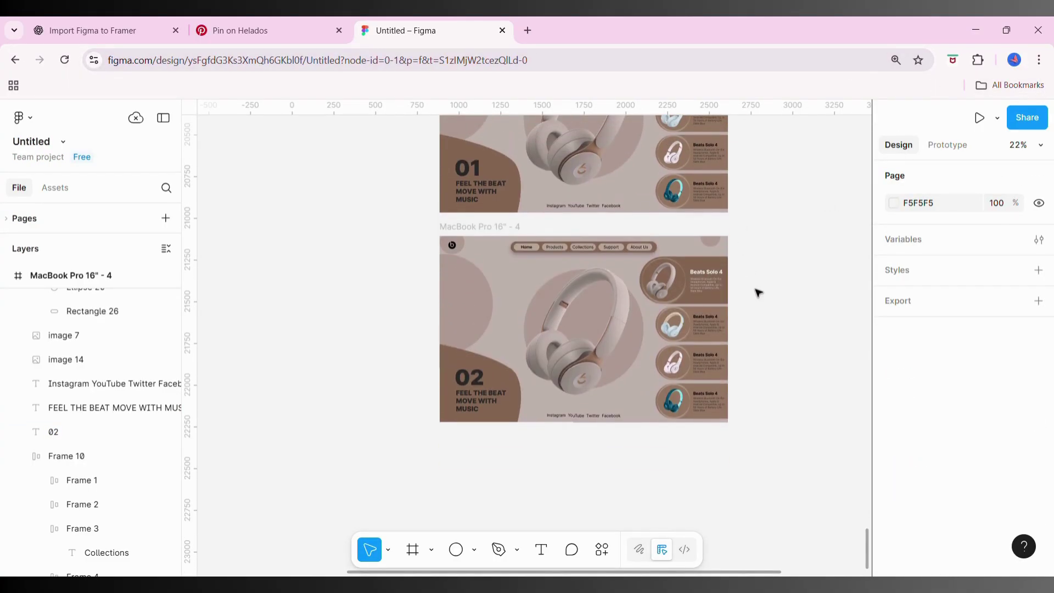
click(595, 384)
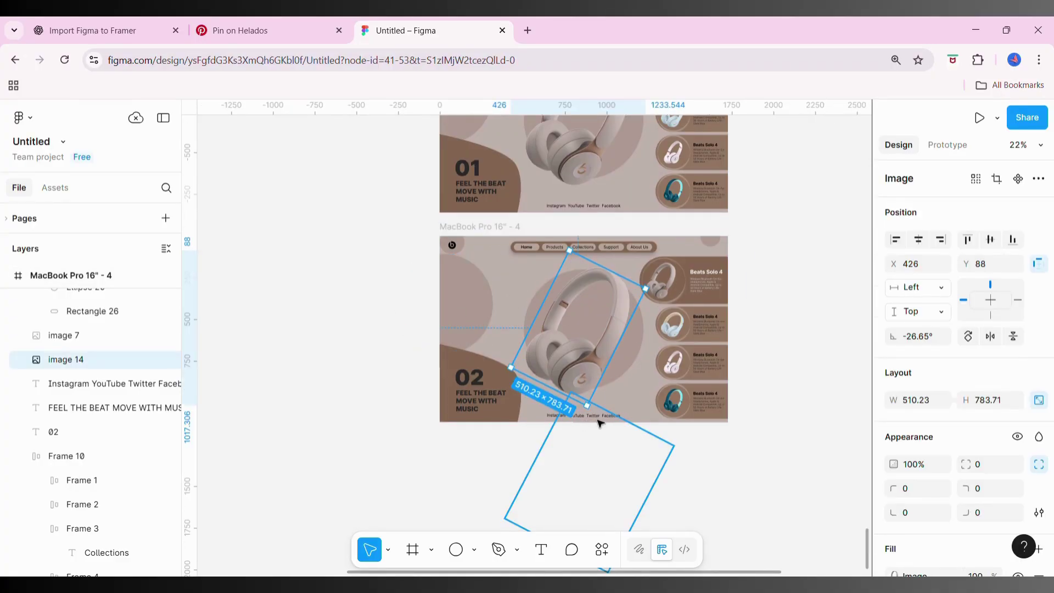
shift+click(601, 424)
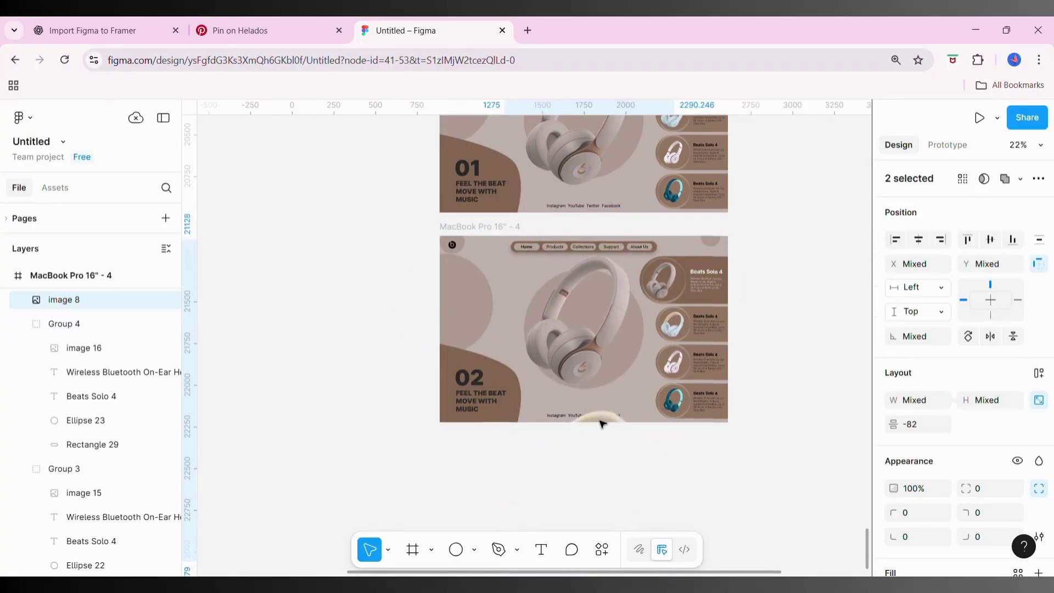
key(shift+Up)
key(shift+Up)
key(shift+Up)
key(shift+Up)
key(shift+Up)
key(shift+Up)
key(shift+Up)
key(shift+Up)
key(shift+Up)
key(shift+Up)
key(shift+Up)
key(shift+Up)
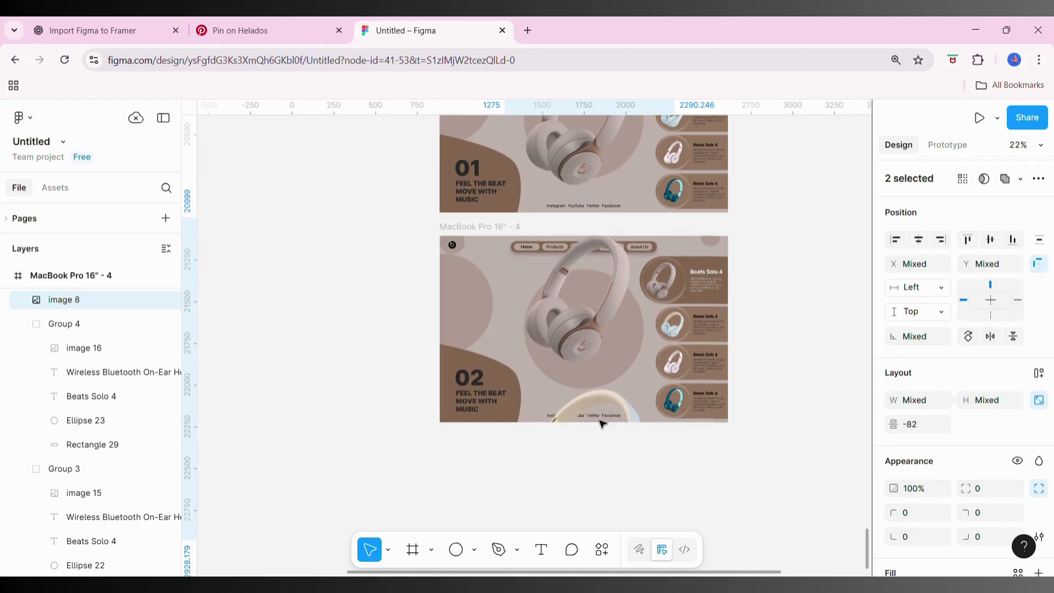
key(shift+Up)
key(shift+Up)
key(shift+Up)
key(shift+Up)
key(shift+Up)
key(shift+Up)
key(shift+Up)
key(shift+Up)
key(shift+Up)
key(shift+Up)
key(shift+Up)
key(shift+Up)
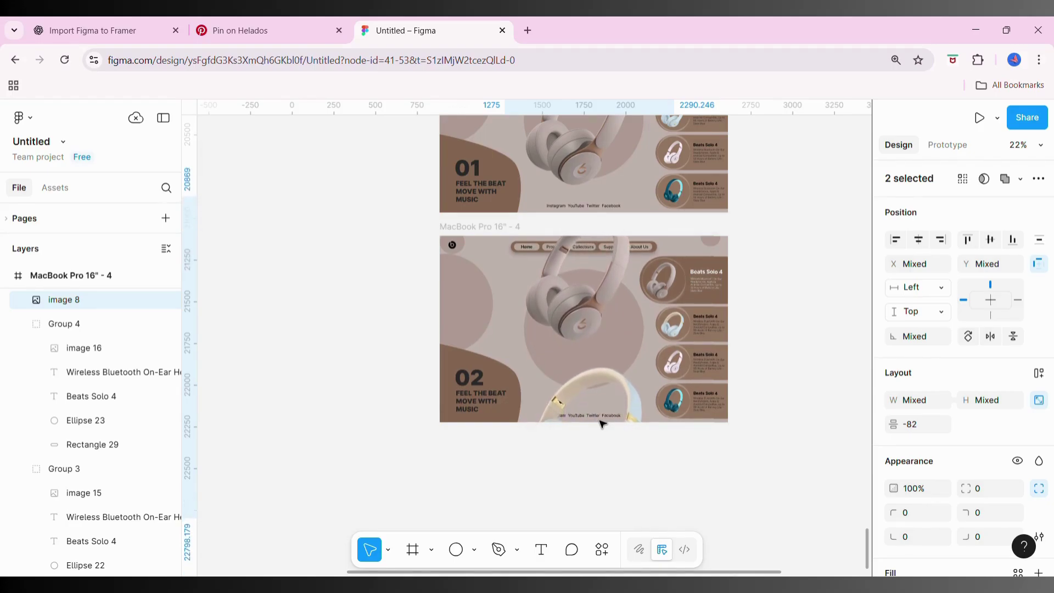
click(600, 385)
shift+click(595, 312)
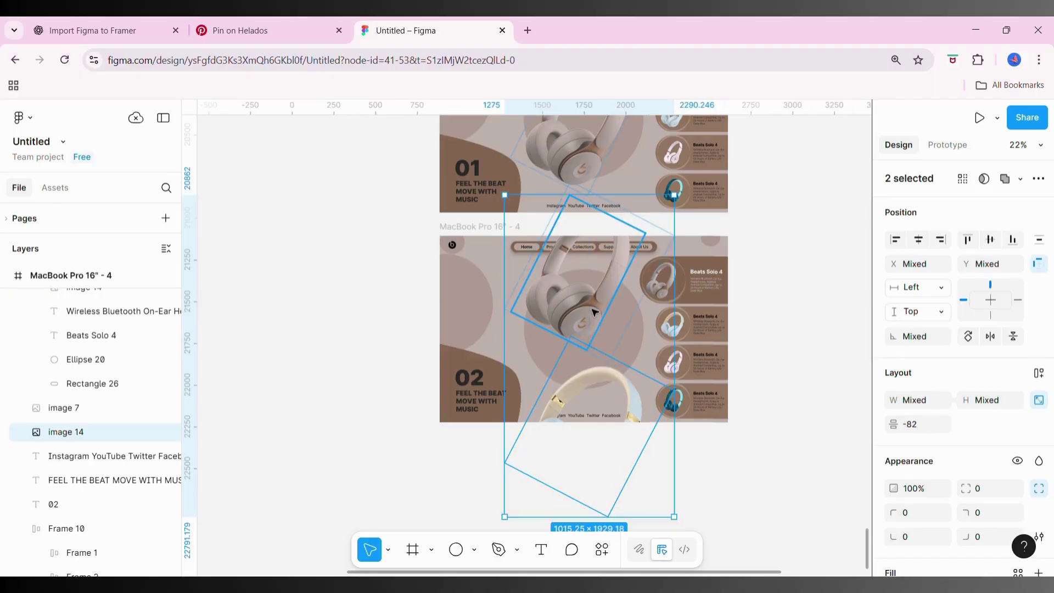
key(shift+Up)
key(shift+Up)
key(shift+Up)
key(shift+Up)
key(shift+Up)
key(shift+Up)
key(shift+Up)
key(shift+Up)
key(shift+Up)
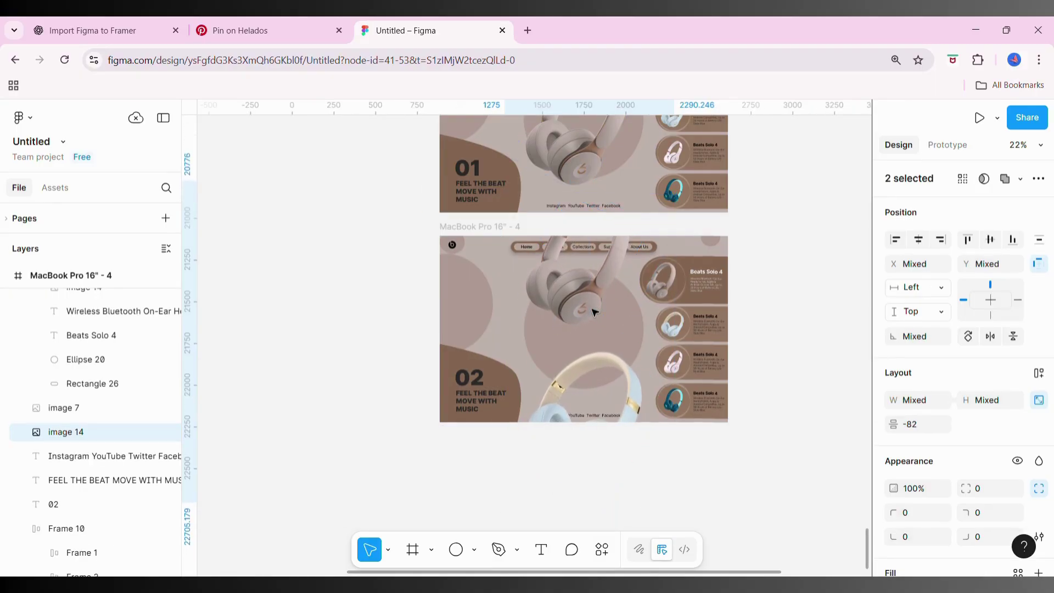
key(shift+Up)
key(shift+Up)
key(shift+Up)
key(shift+Up)
key(shift+Up)
key(shift+Up)
key(shift+Up)
key(shift+Up)
key(shift+Up)
key(shift+Up)
key(shift+Up)
key(shift+Up)
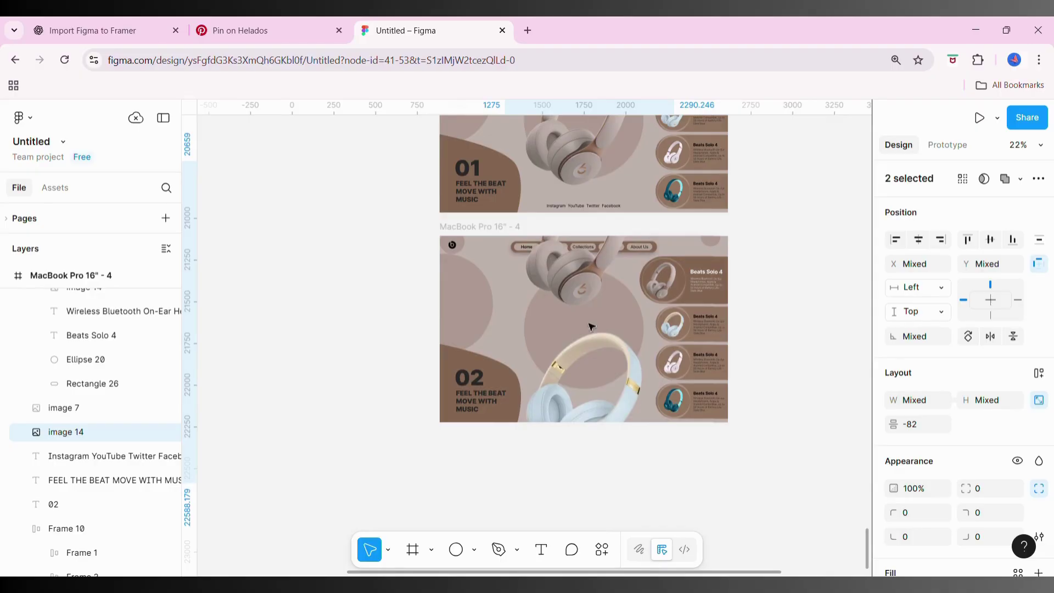
mouse_move(590, 327)
mouse_down()
mouse_move(588, 346)
mouse_move(589, 306)
mouse_move(565, 254)
mouse_up()
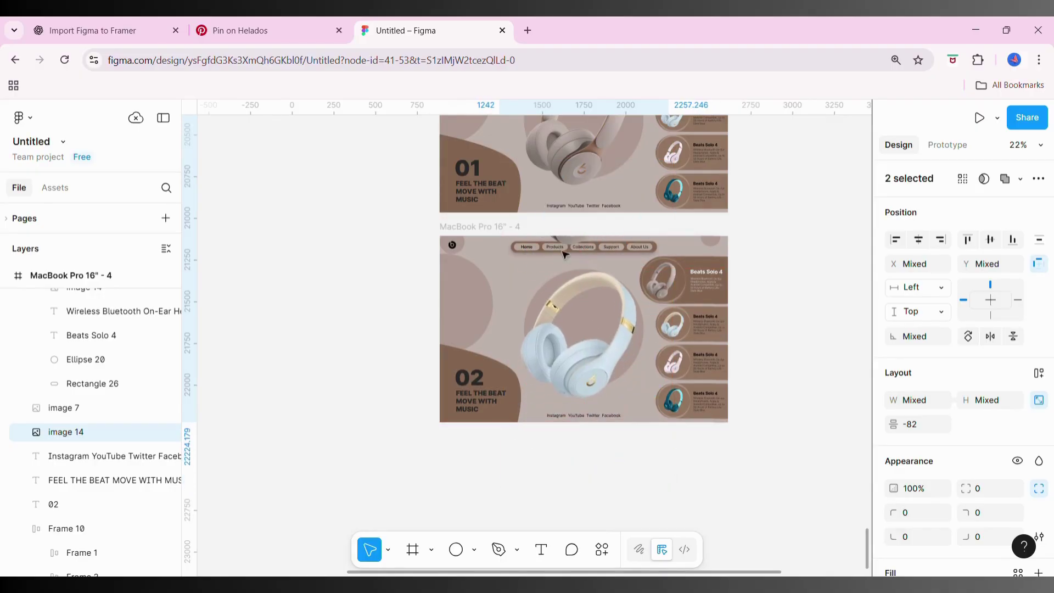
click(565, 254)
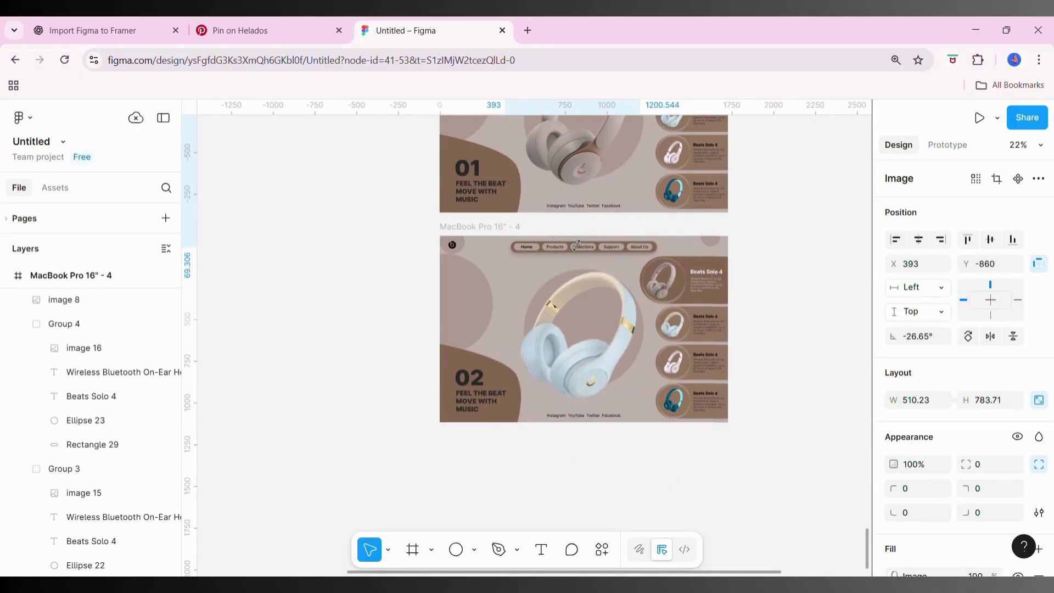
click(484, 226)
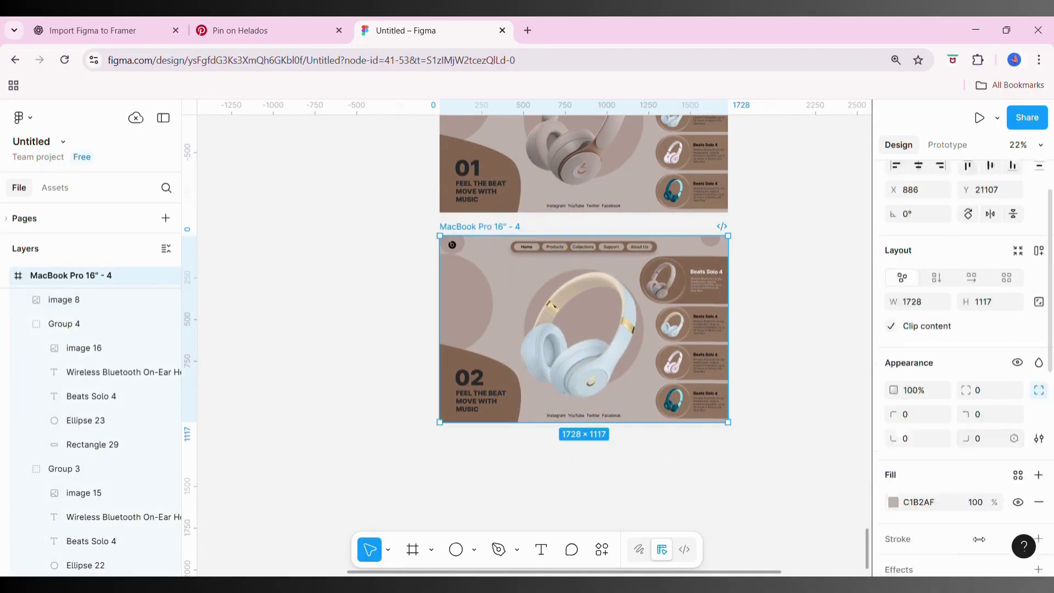
Set frame 02's background to E8F5FF, sampled from the light-blue headphones
click(893, 430)
click(713, 438)
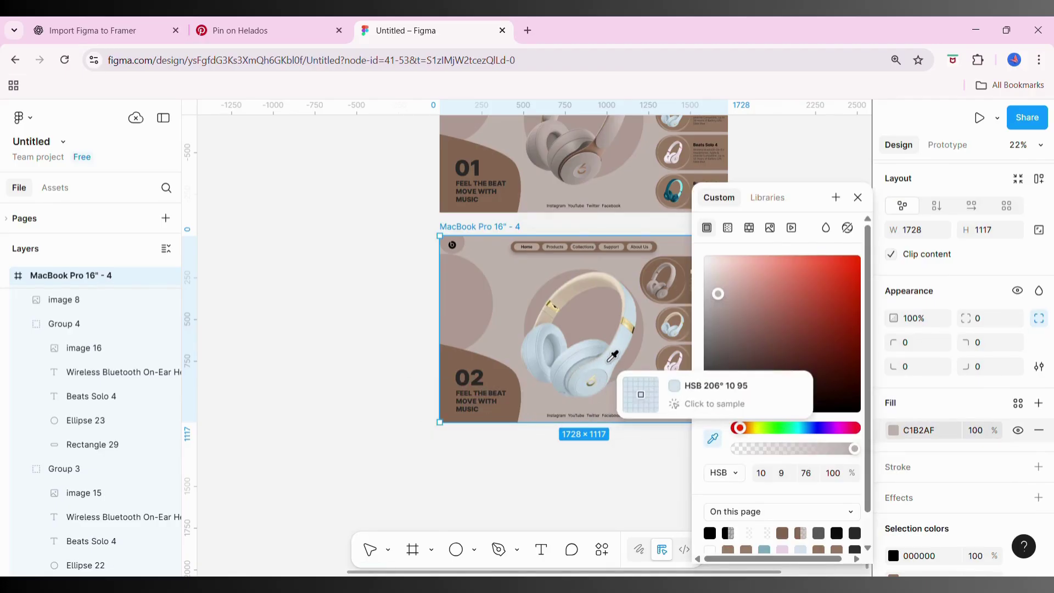
click(618, 357)
click(719, 258)
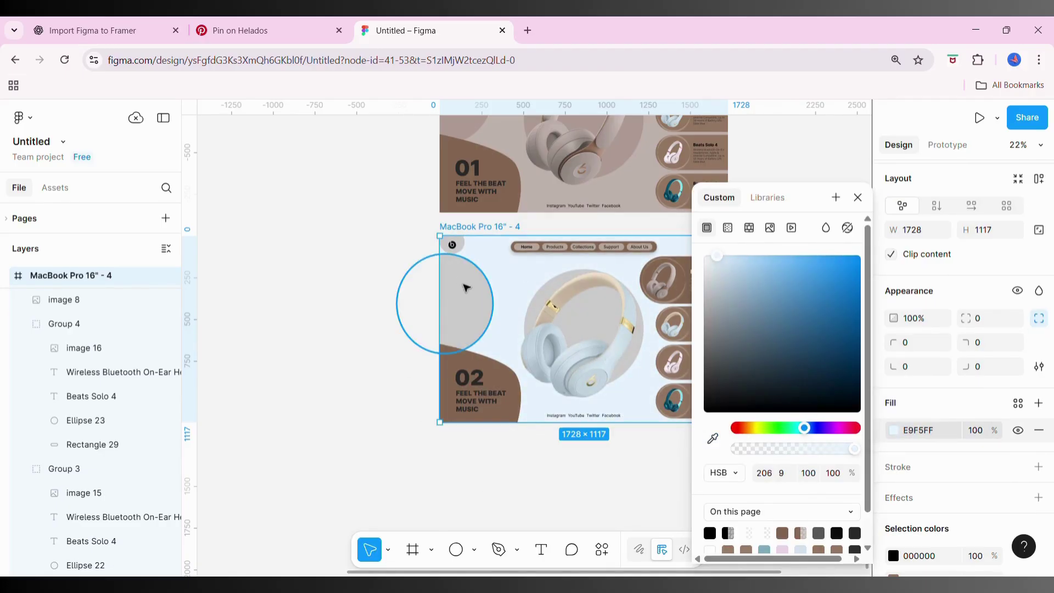
Select the four decorative circles, Ellipses 16 to 19
click(466, 288)
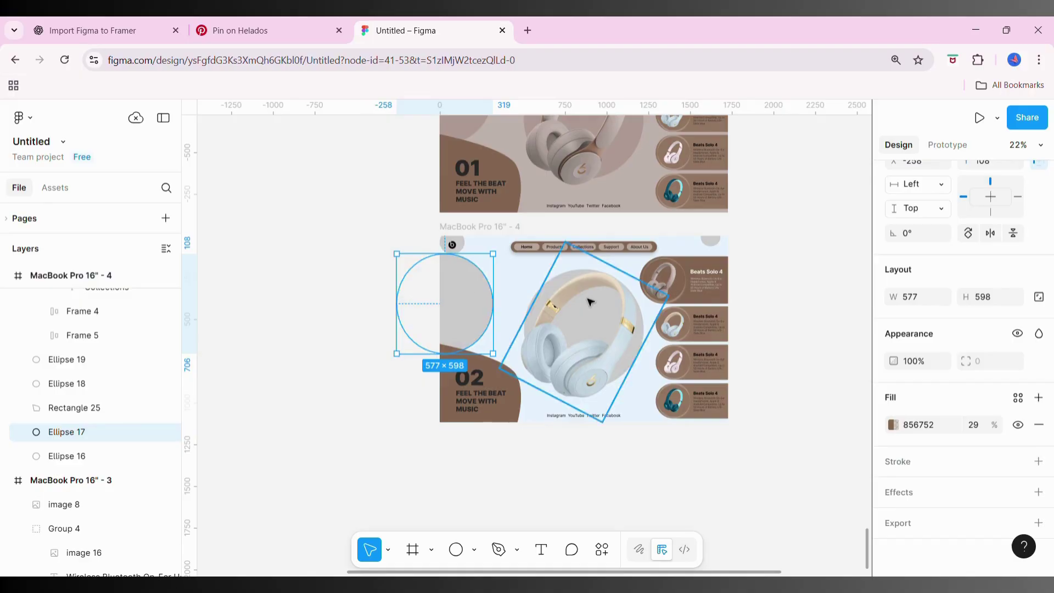
click(630, 362)
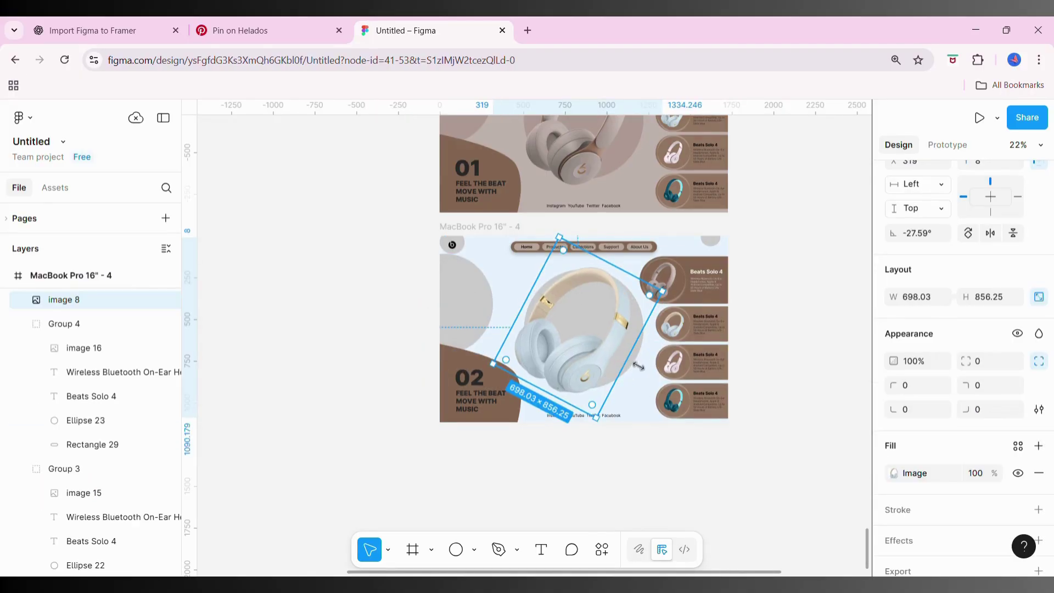
click(637, 351)
shift+click(475, 302)
click(455, 242)
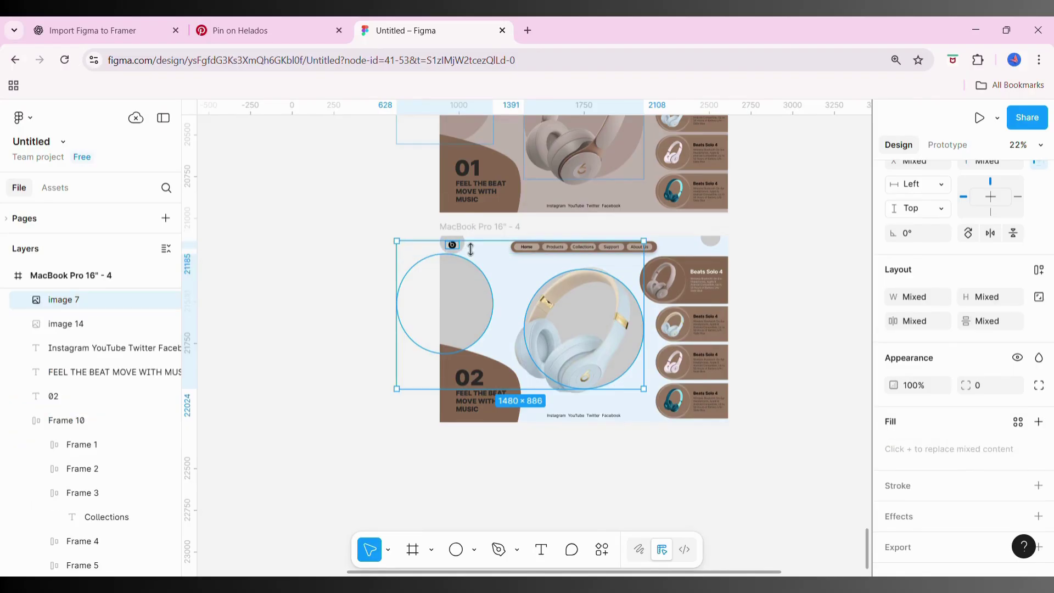
click(454, 237)
shift+click(466, 308)
shift+click(640, 357)
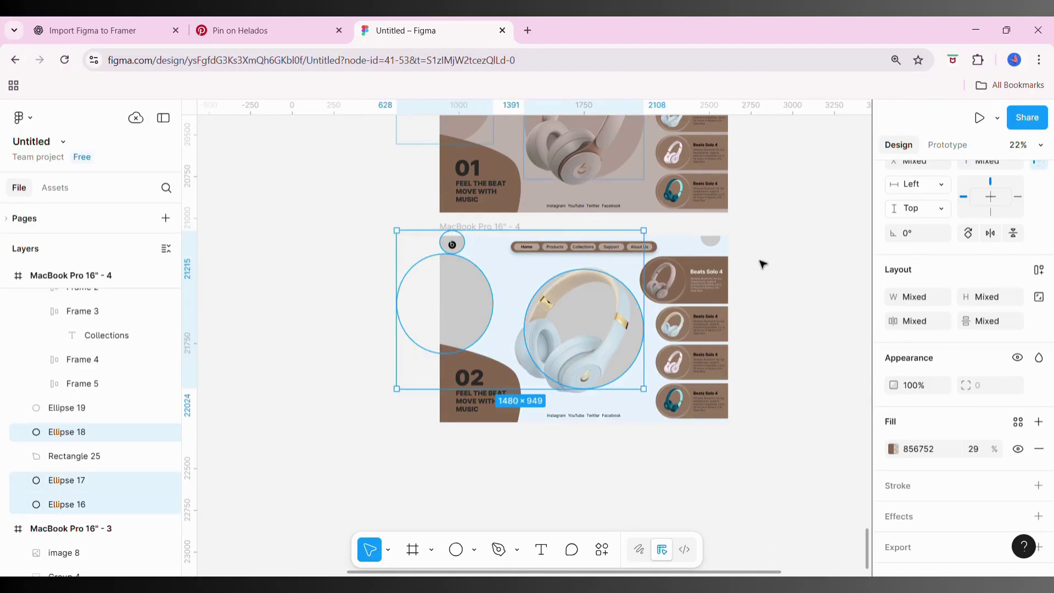
shift+click(711, 240)
Fill the circles with pale blue sampled from the background at 73% opacity
click(893, 449)
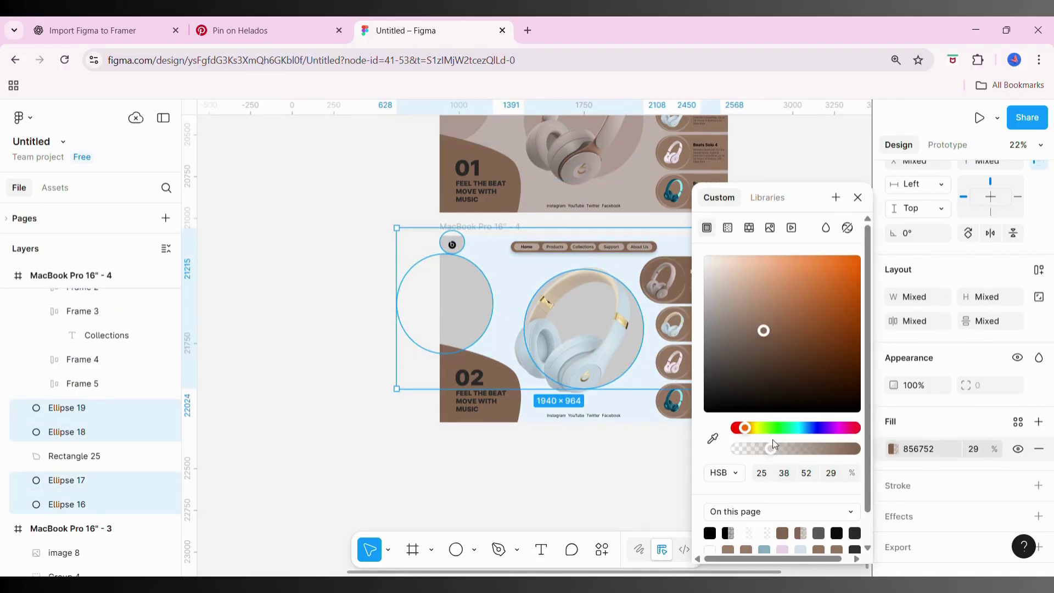
click(713, 438)
click(610, 394)
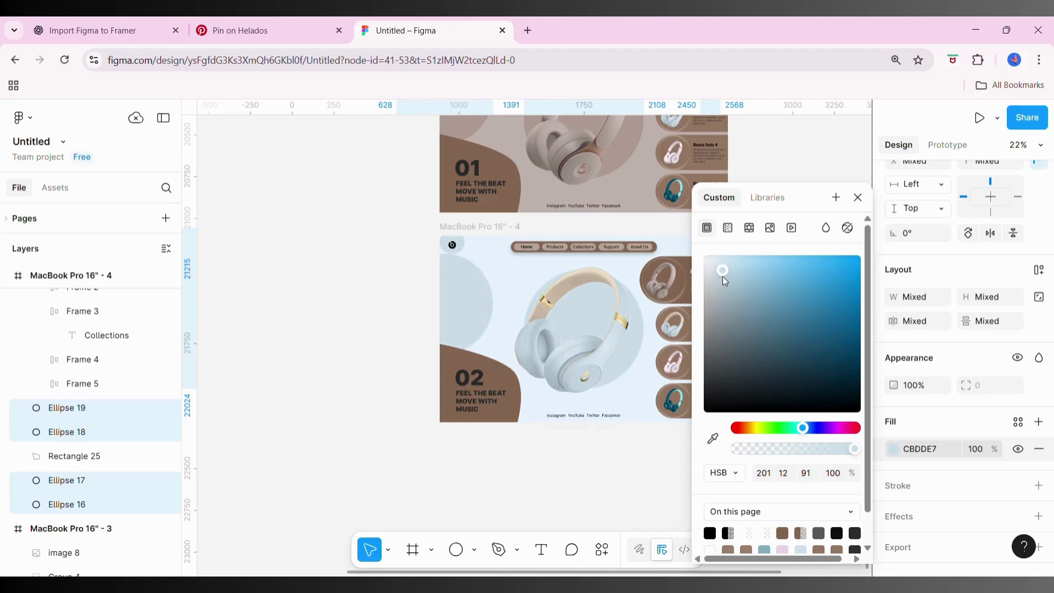
drag(855, 449, 823, 457)
click(545, 459)
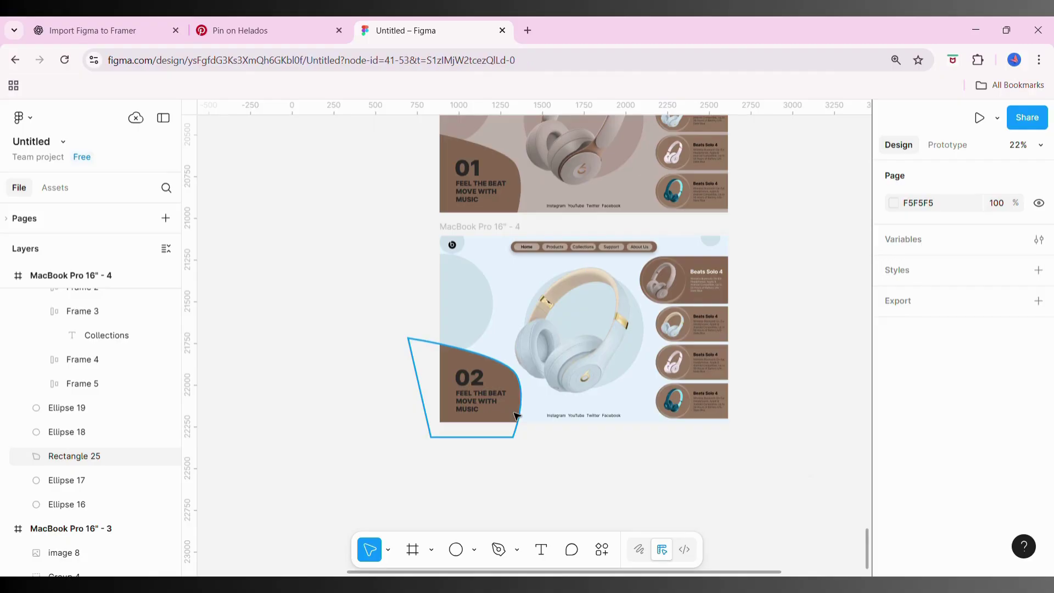
Change the top Beats Solo 4 card's brown fill to light blue sampled from the headphones
click(516, 415)
shift+click(723, 274)
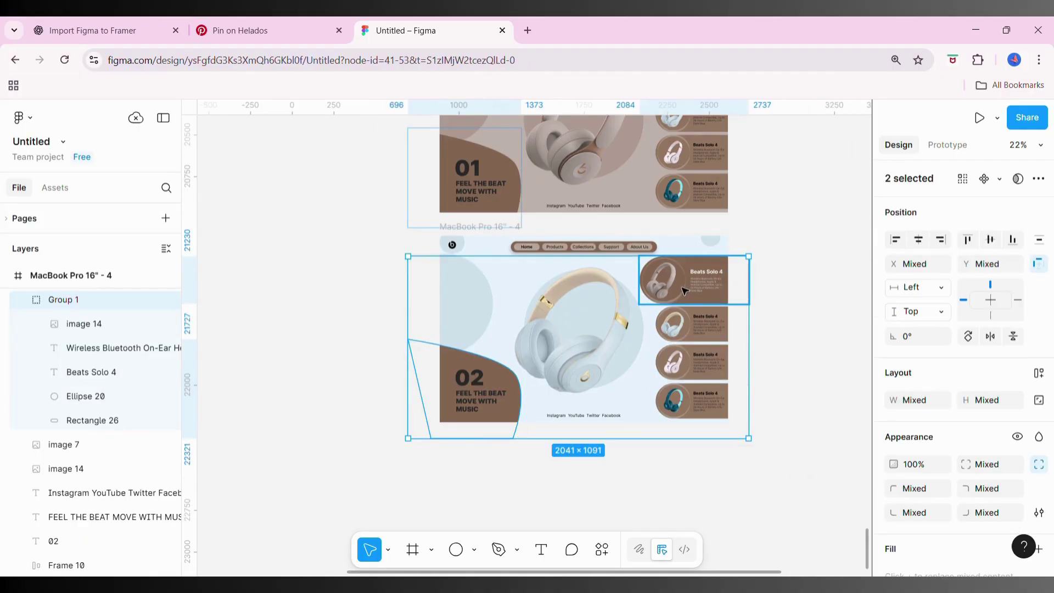
scroll(923, 521, down, 5)
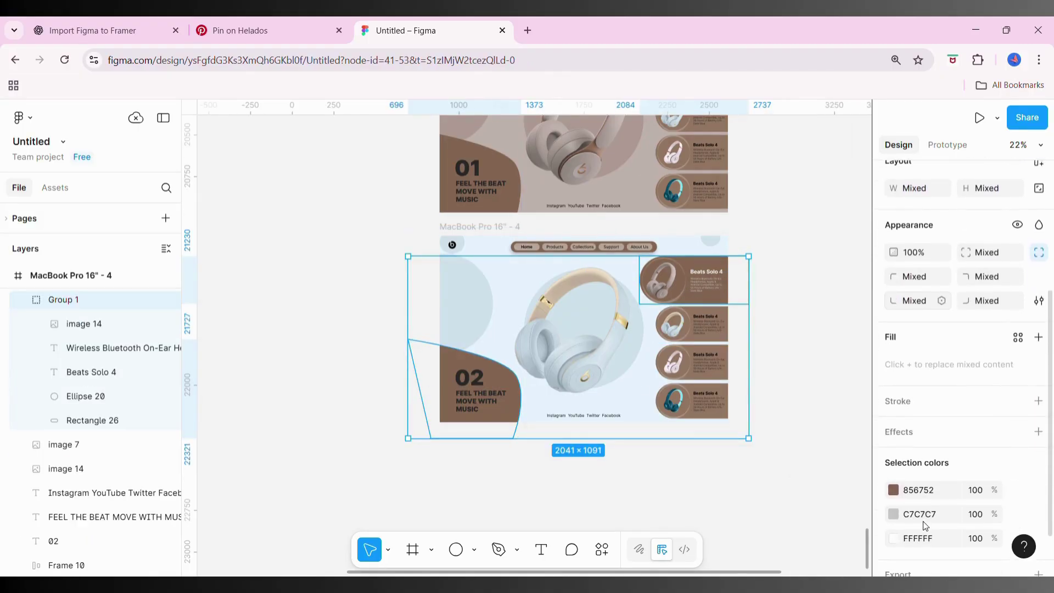
click(796, 483)
click(662, 269)
scroll(430, 299, up, 5)
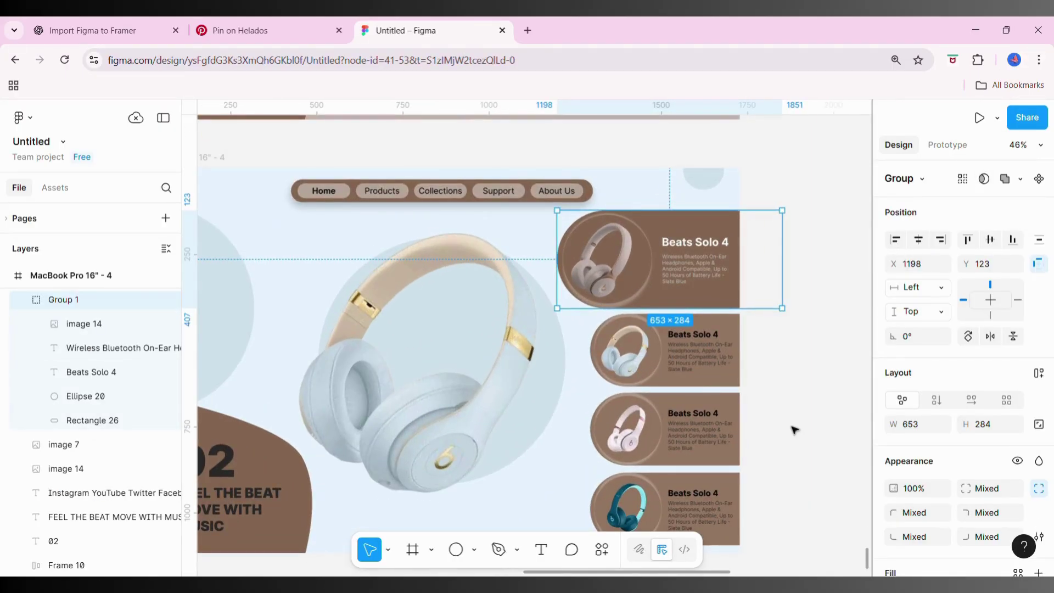
scroll(881, 429, down, 5)
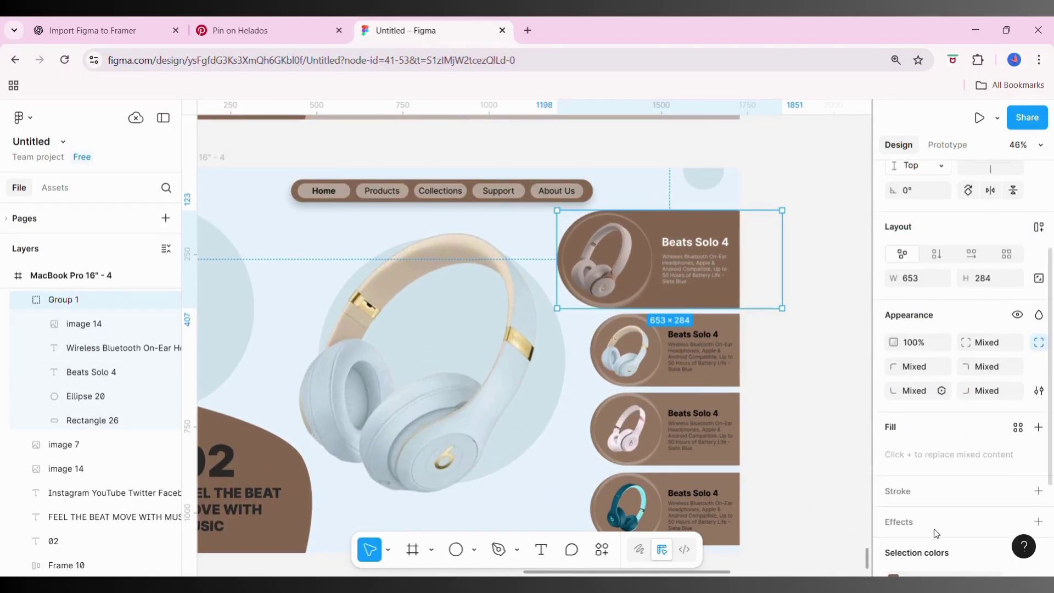
click(895, 438)
click(712, 438)
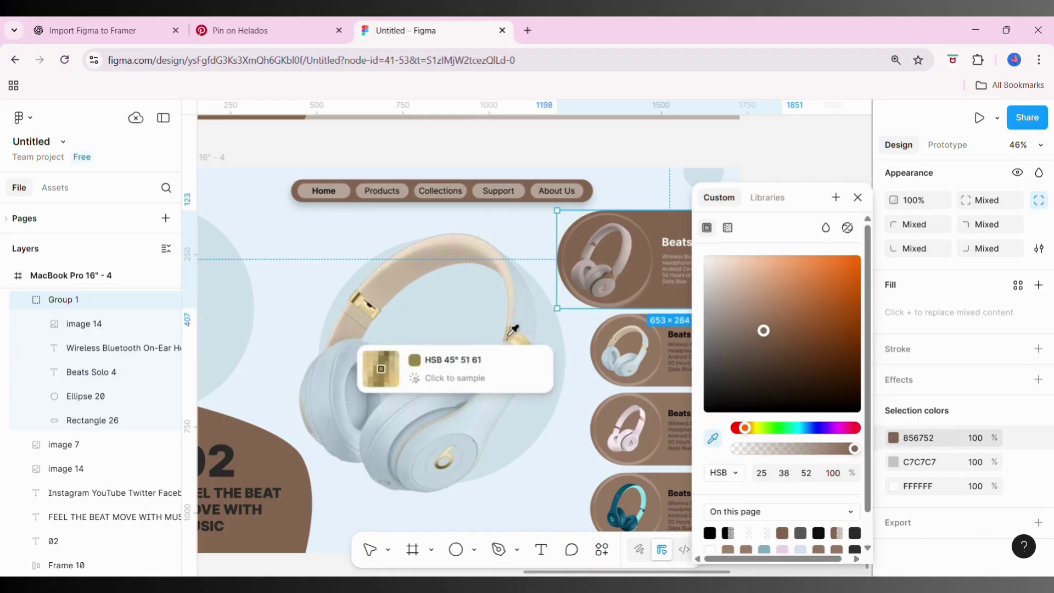
click(512, 399)
scroll(512, 399, right, 3)
click(742, 262)
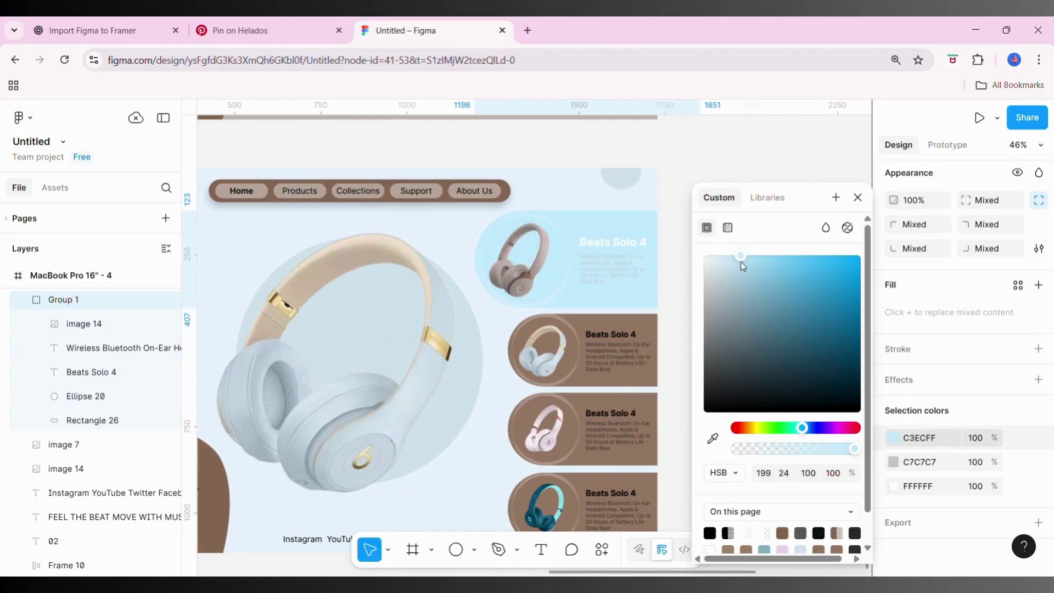
Set the card's grey to 756F6F and its white text to dark 292929
click(894, 463)
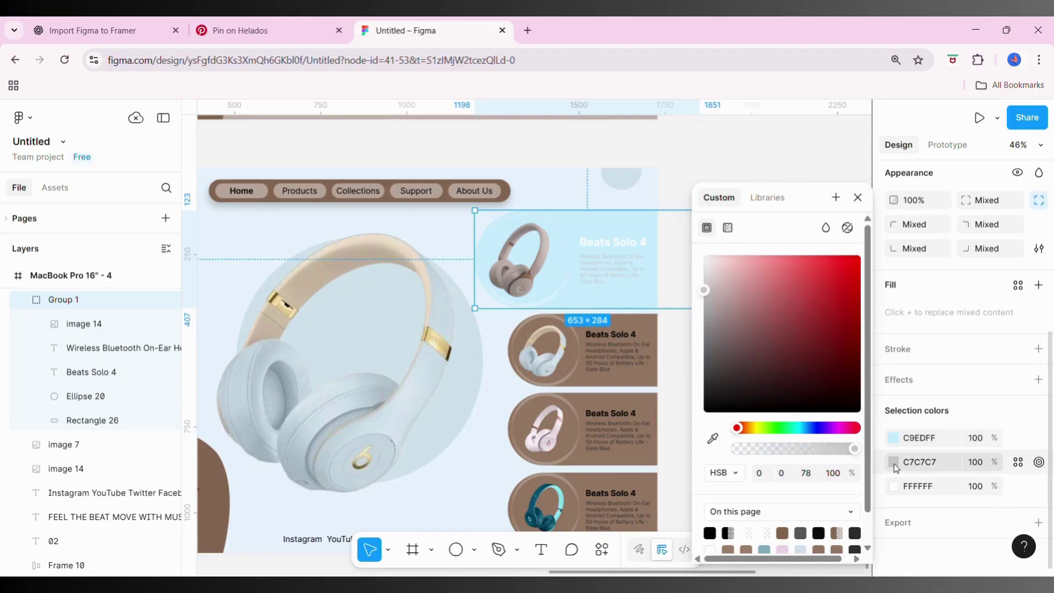
mouse_move(749, 275)
mouse_down()
mouse_move(782, 280)
mouse_move(712, 344)
mouse_up()
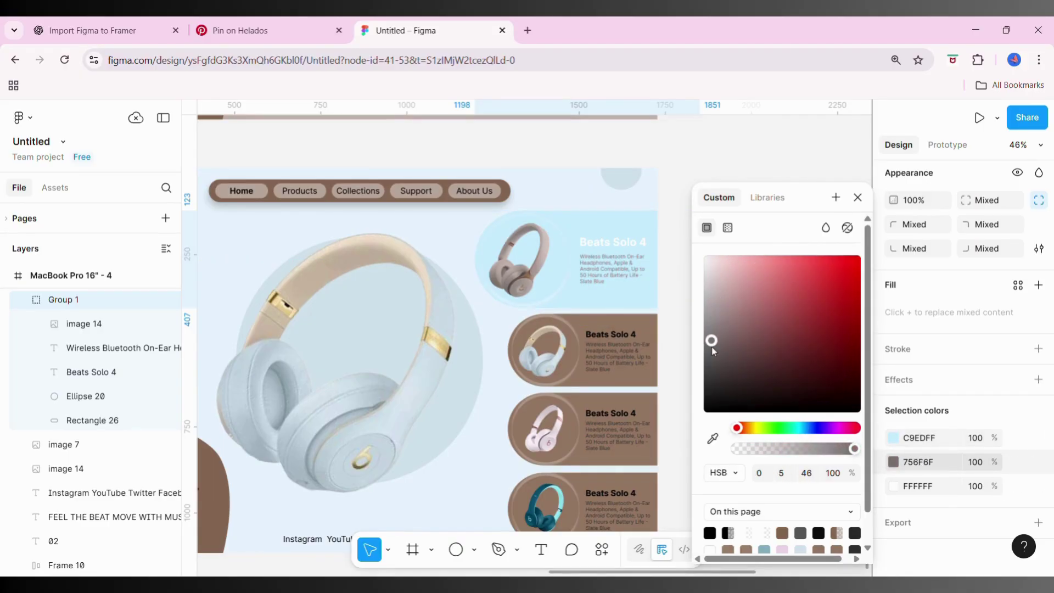
click(894, 487)
click(704, 387)
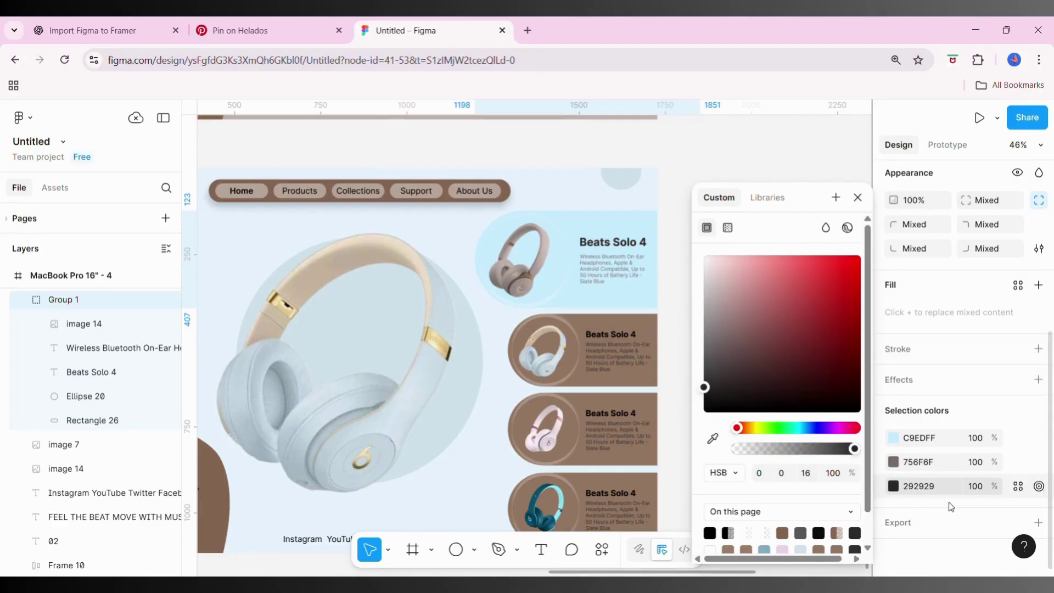
Darken both drop shadows on the card's circle Ellipse 20 to black
double_click(569, 266)
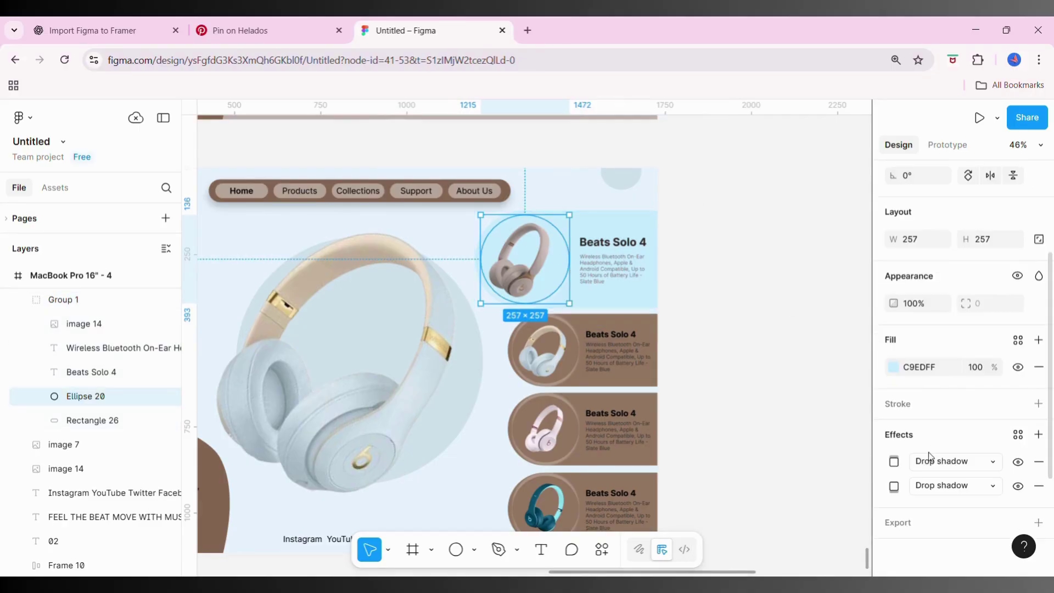
click(895, 461)
click(766, 543)
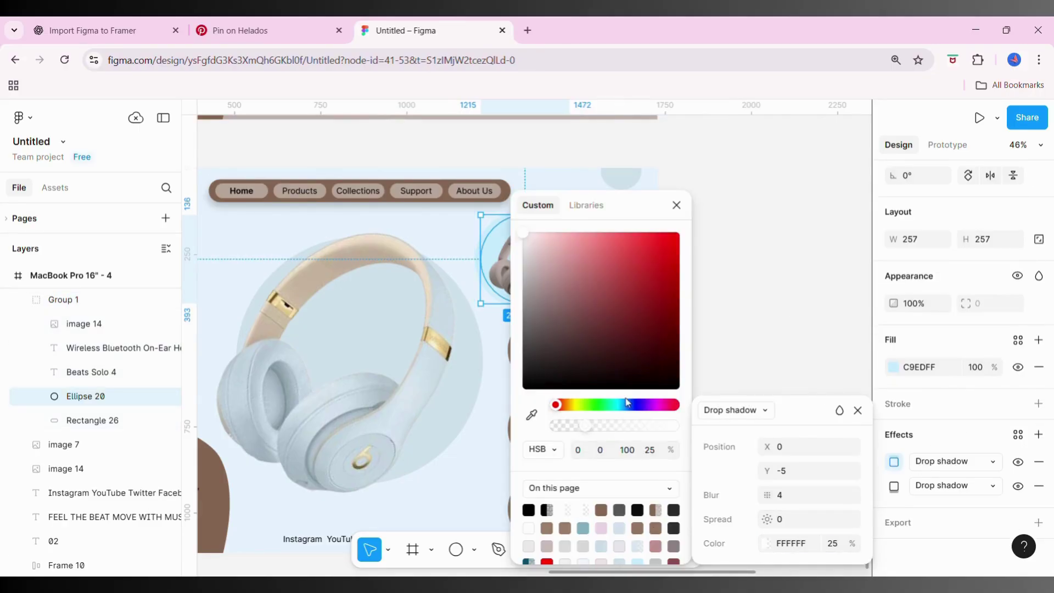
click(553, 308)
mouse_move(553, 308)
mouse_down()
mouse_move(542, 388)
mouse_move(555, 388)
mouse_up()
click(894, 486)
click(766, 543)
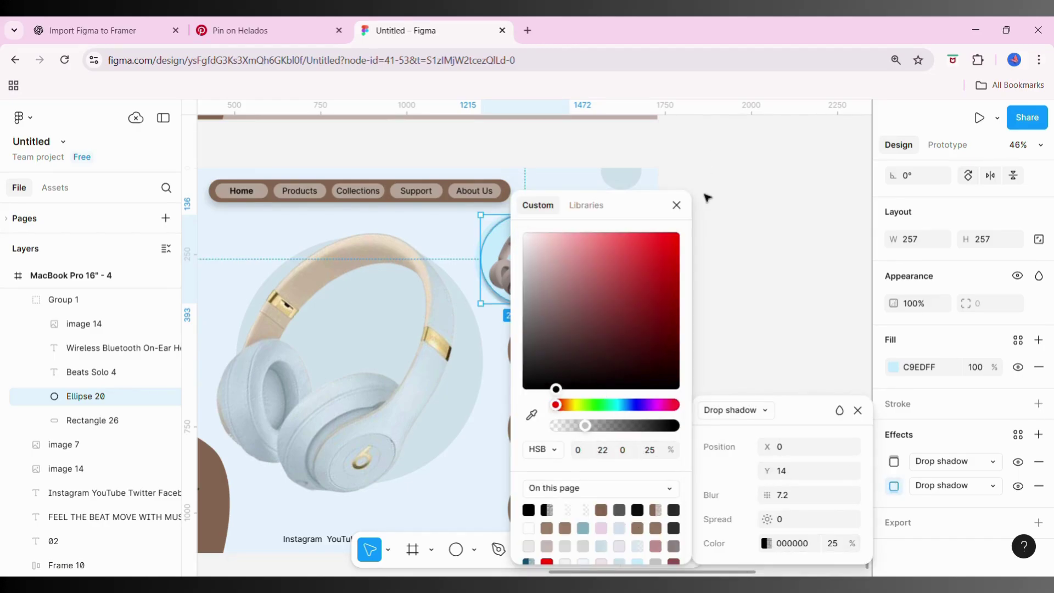
click(676, 205)
scroll(719, 245, left, 2)
scroll(720, 245, down, 1)
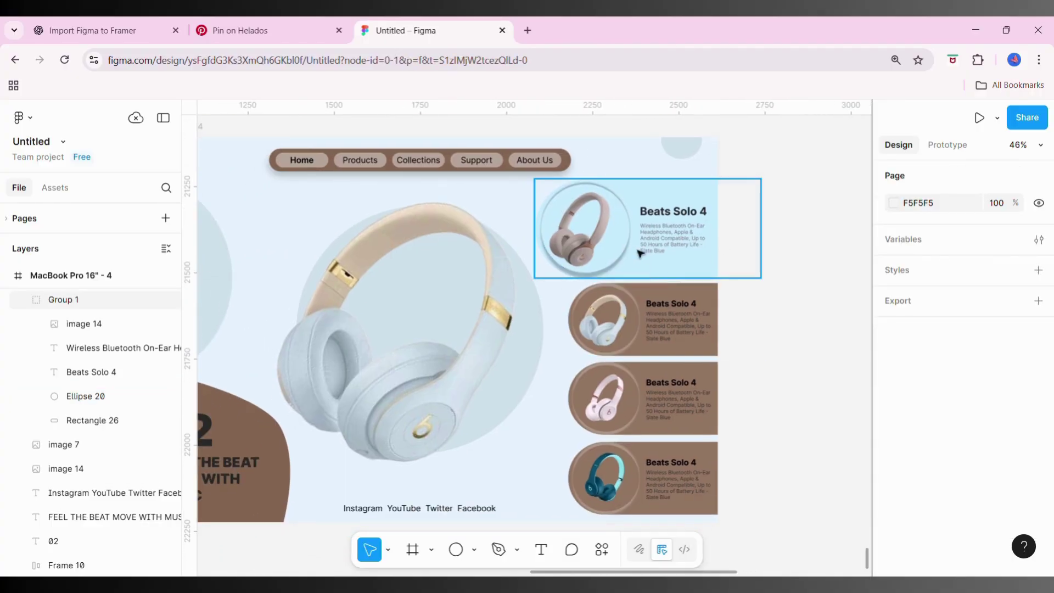
Resize the top card's circle Ellipse 20 to 193×193 and shrink its headphone photo to fit
click(637, 323)
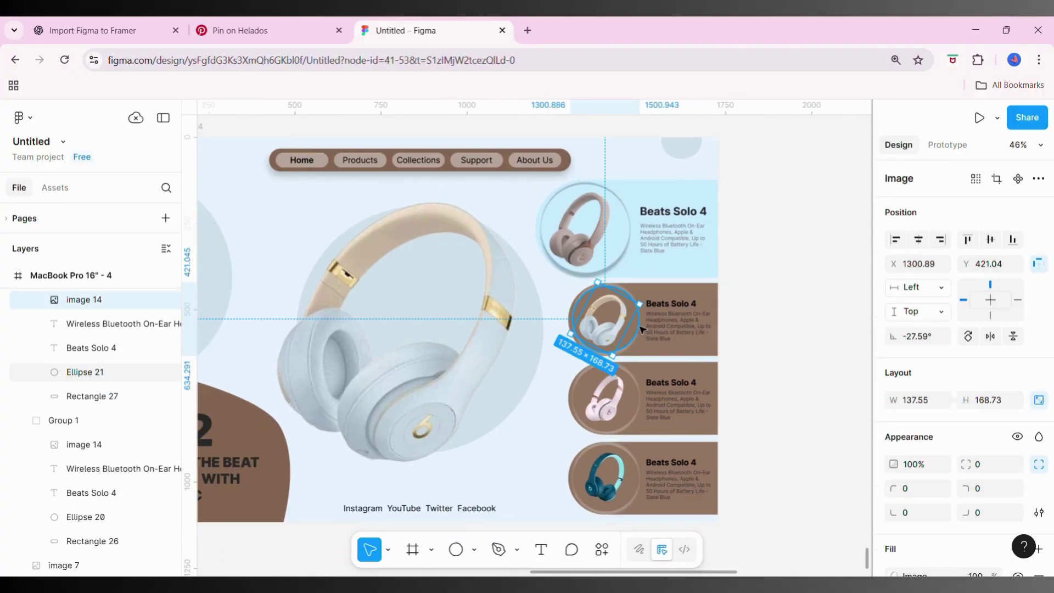
click(626, 244)
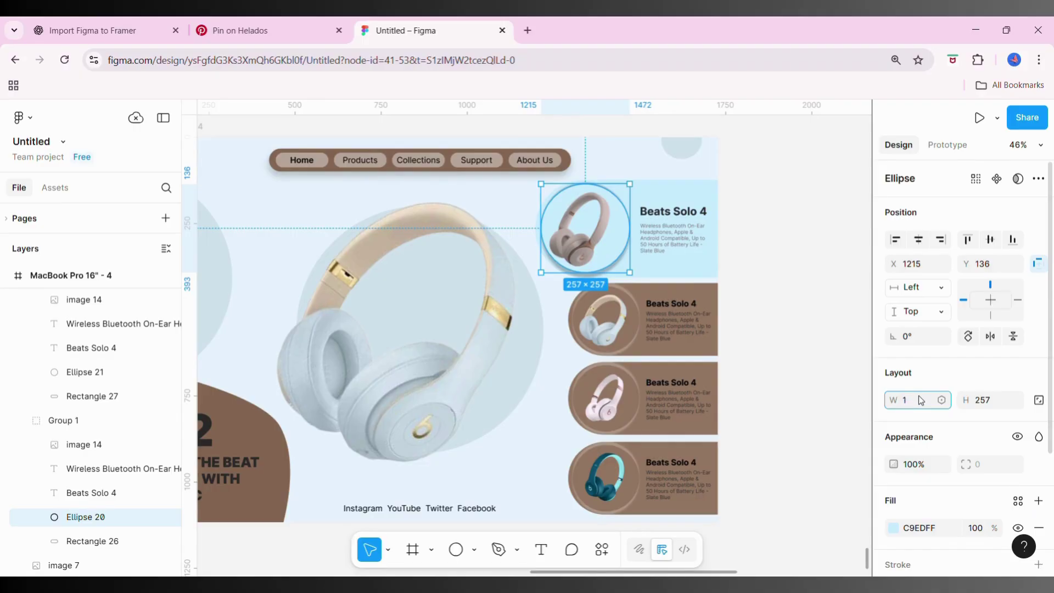
click(992, 407)
text(93)
text(193)
key(Return)
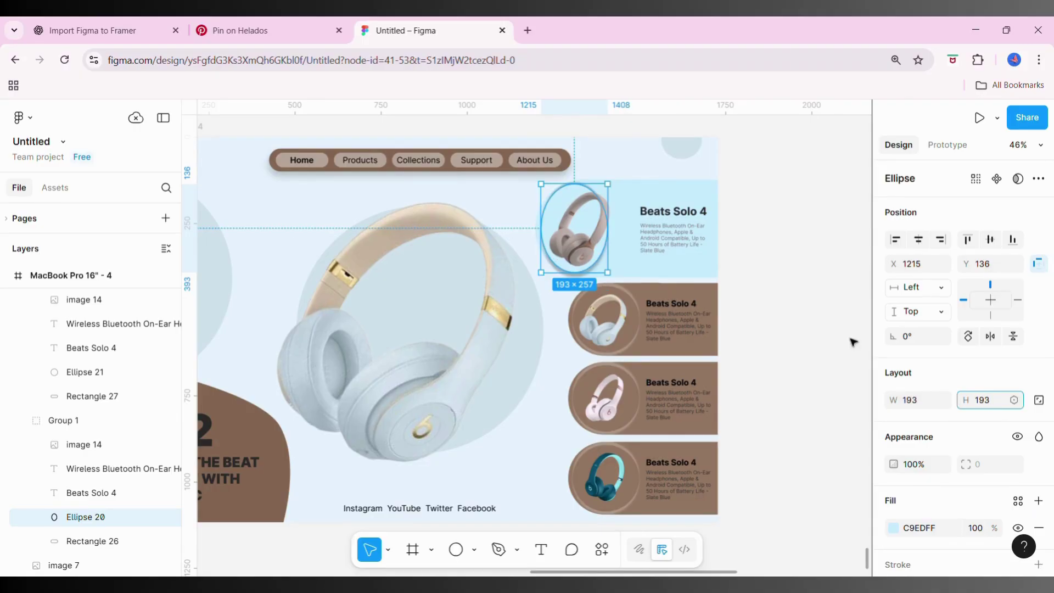
click(809, 336)
double_click(582, 236)
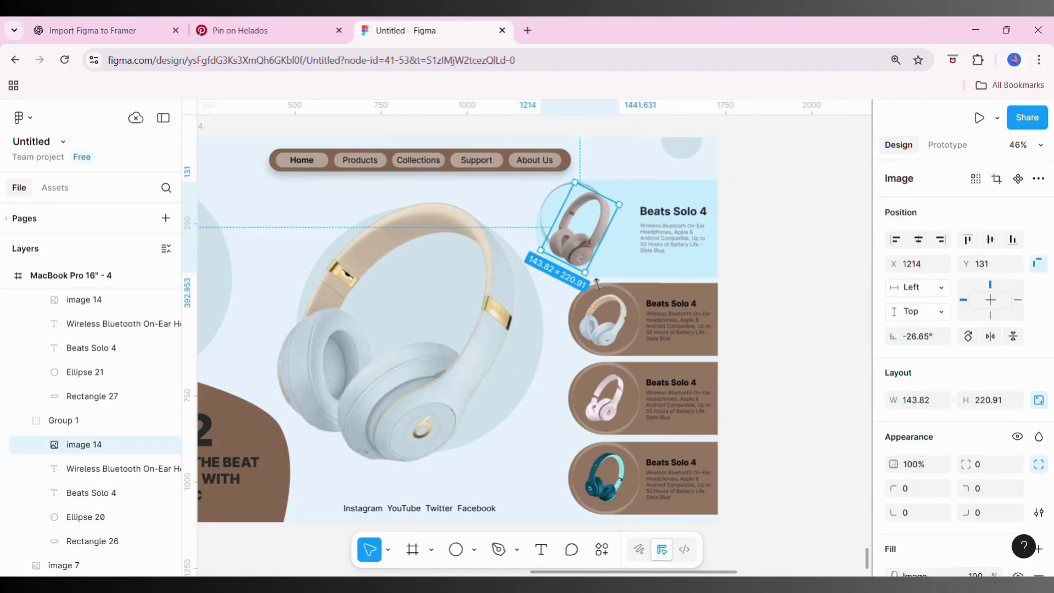
drag(585, 273, 588, 215)
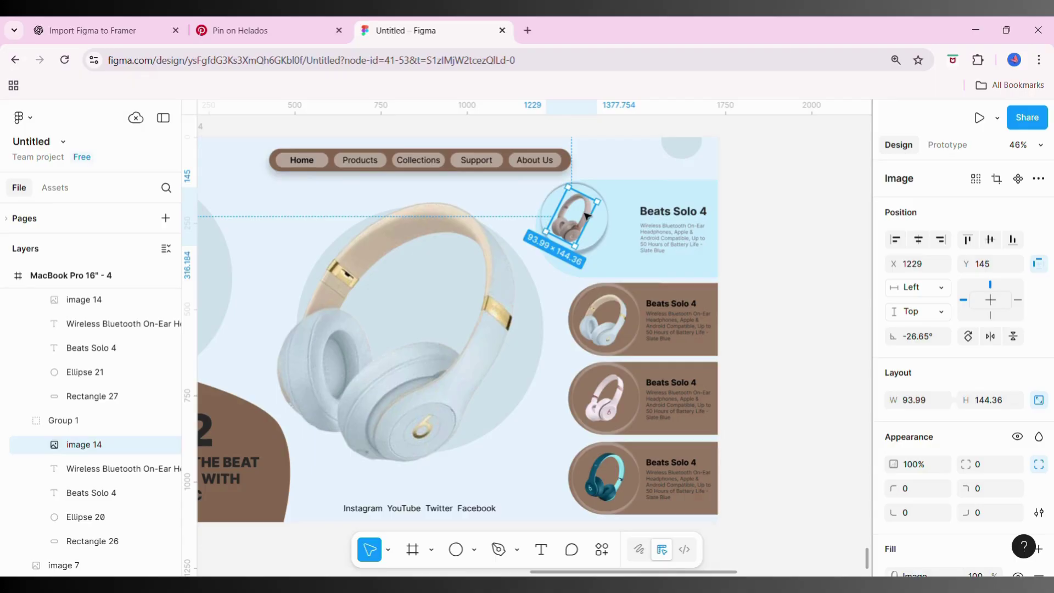
Set the top Beats Solo 4 card group's width to 572
double_click(708, 335)
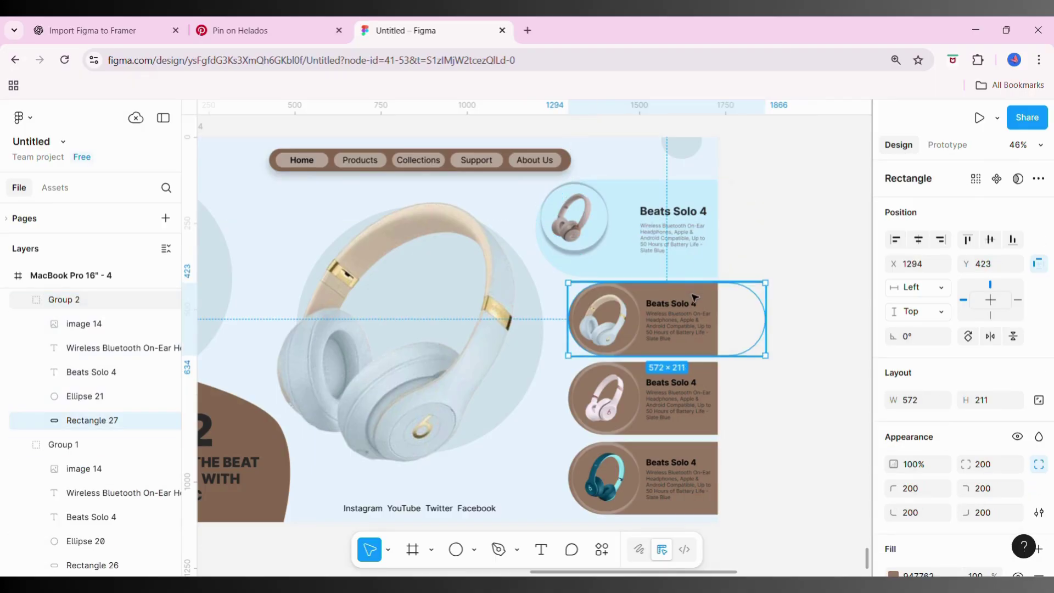
click(820, 269)
click(694, 268)
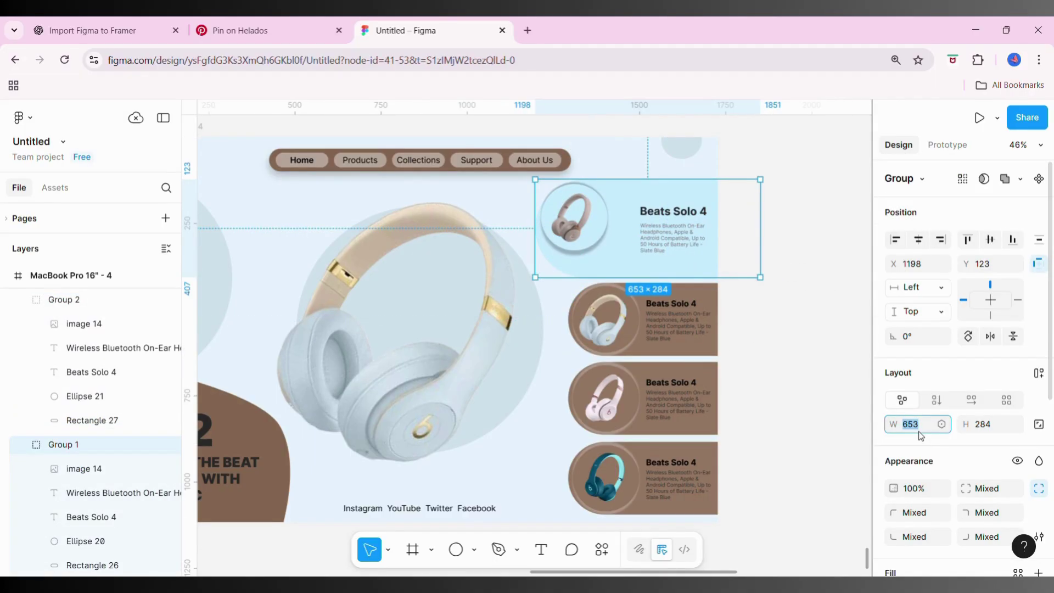
text(2)
click(993, 429)
text(211)
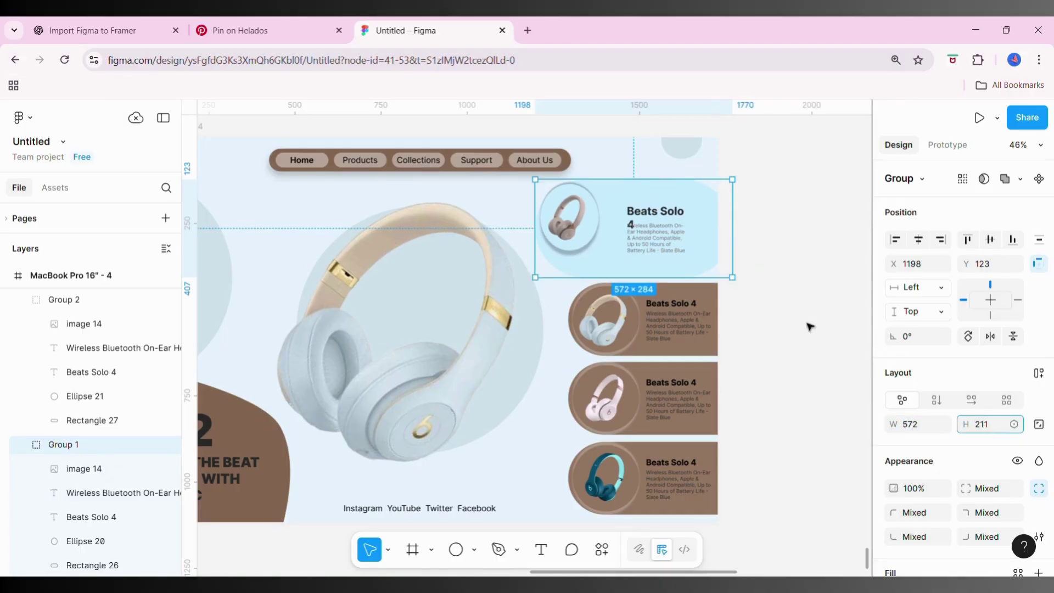
click(737, 269)
Set the top card's Beats Solo 4 title to size 24 and align the card with the cards below
double_click(662, 207)
scroll(1013, 384, down, 2)
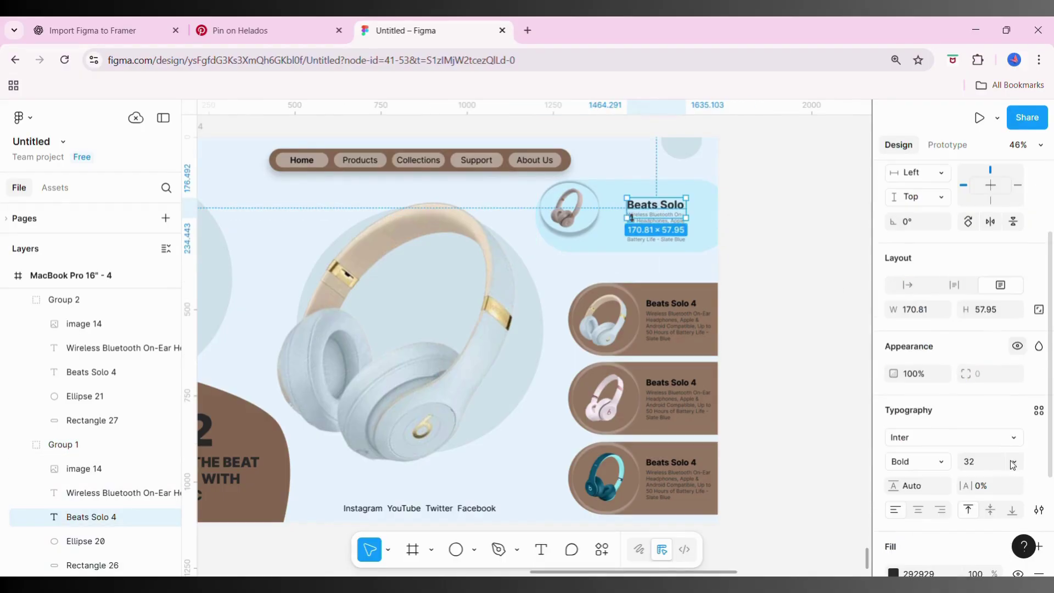
click(1011, 460)
click(993, 400)
click(777, 245)
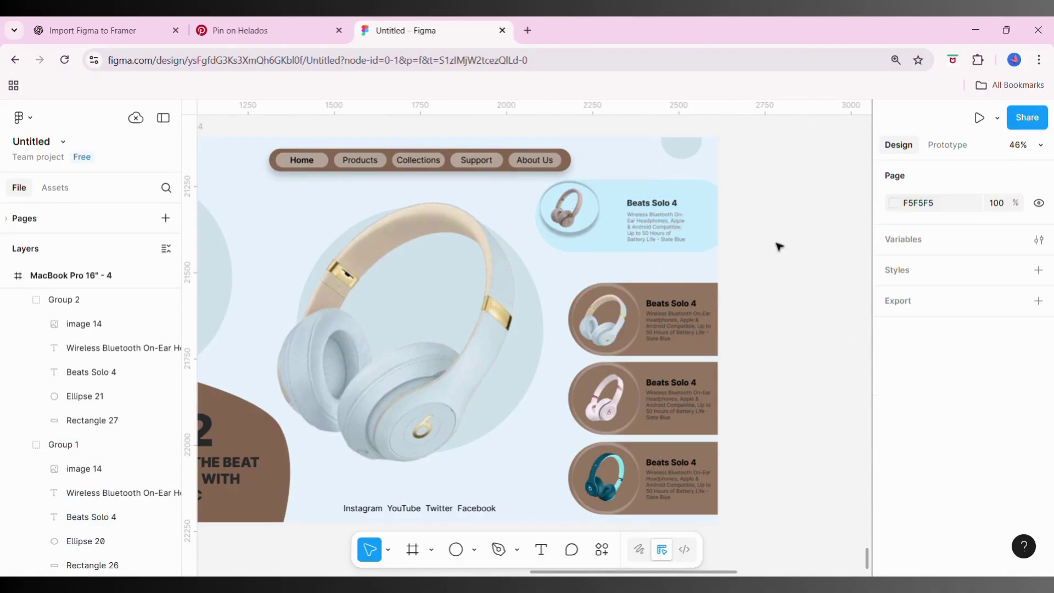
drag(625, 251, 655, 265)
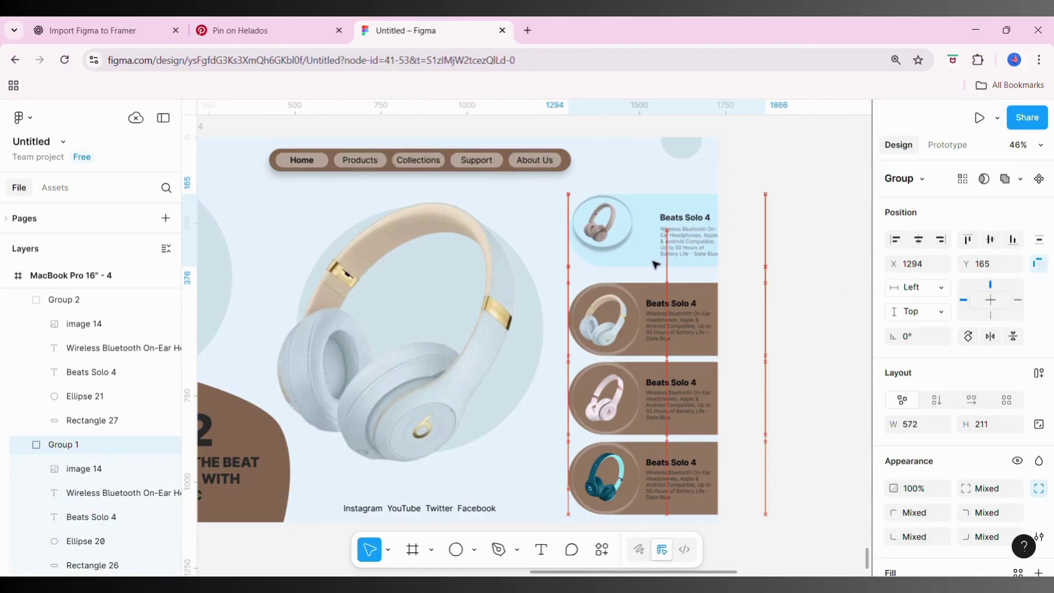
Keep the circle at 193 high and refit the headphone photo inside it
double_click(602, 225)
text(193)
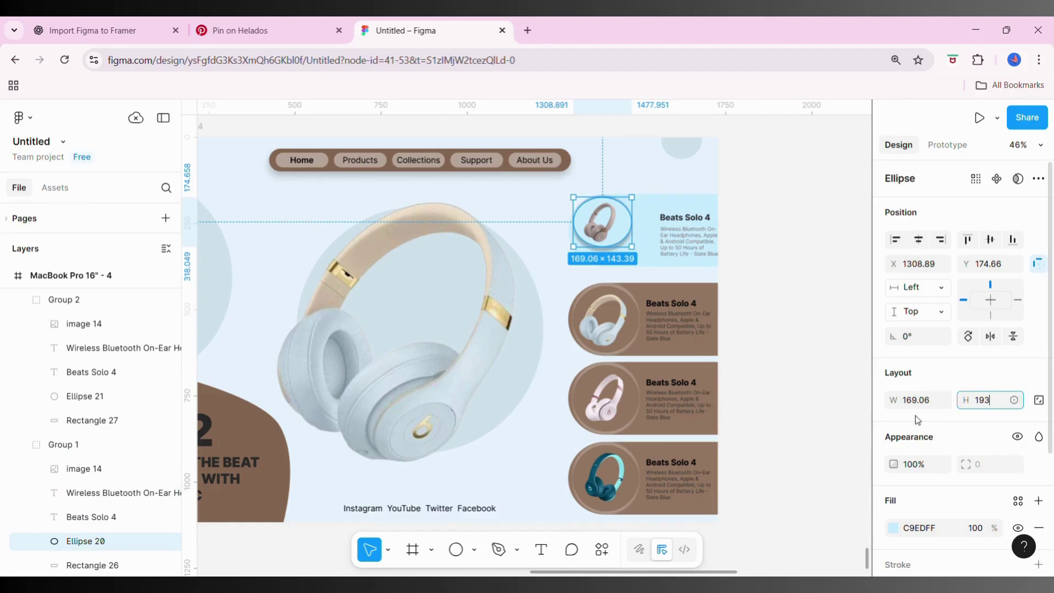
click(918, 392)
text(193)
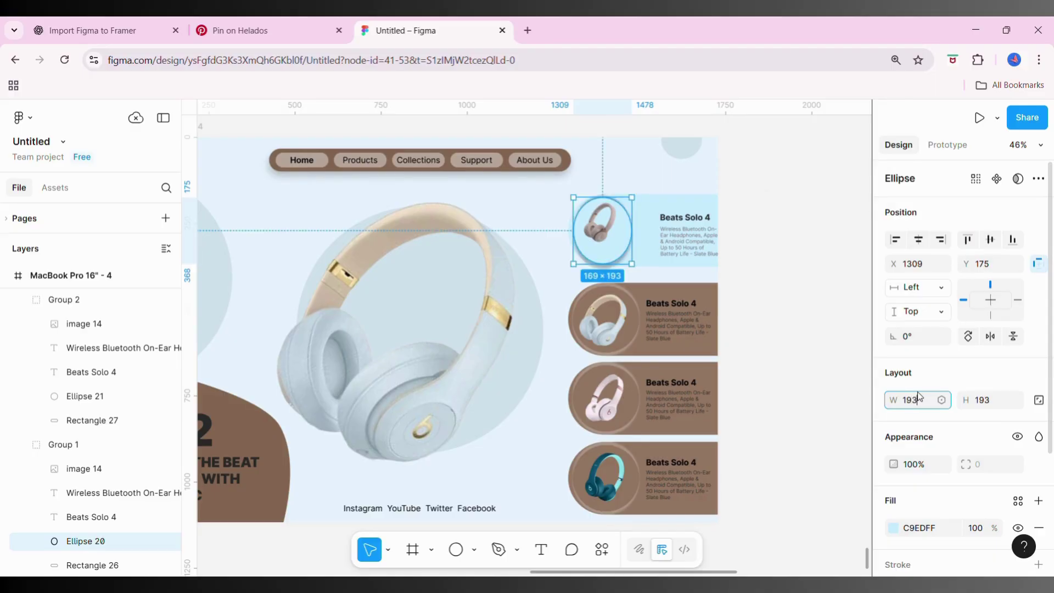
click(831, 365)
double_click(603, 244)
mouse_move(602, 243)
mouse_down()
mouse_move(607, 253)
mouse_move(619, 214)
mouse_up()
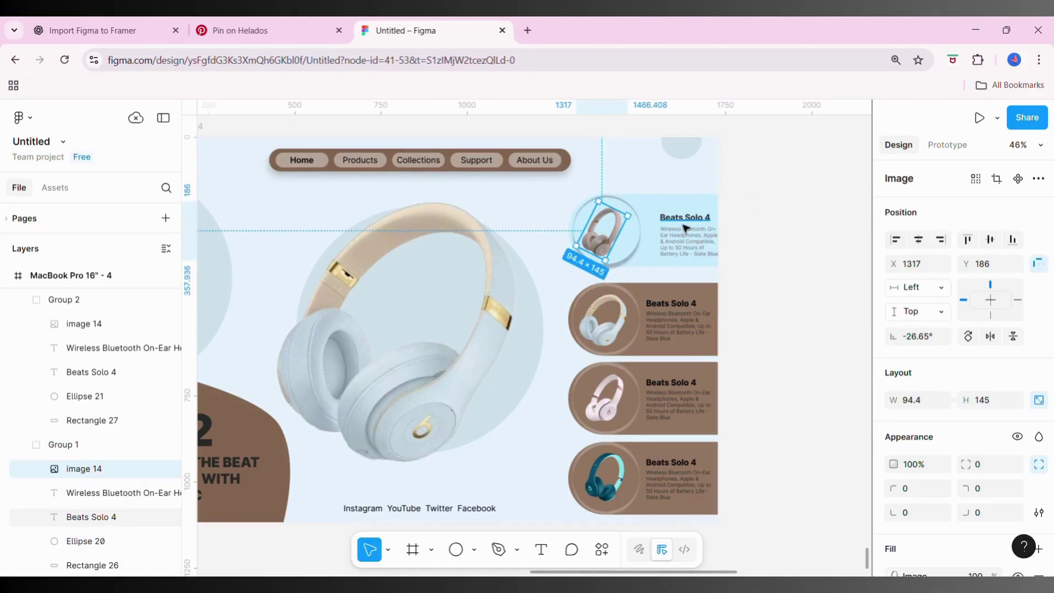
mouse_move(686, 218)
mouse_down()
mouse_move(670, 219)
mouse_move(675, 252)
mouse_move(675, 217)
mouse_up()
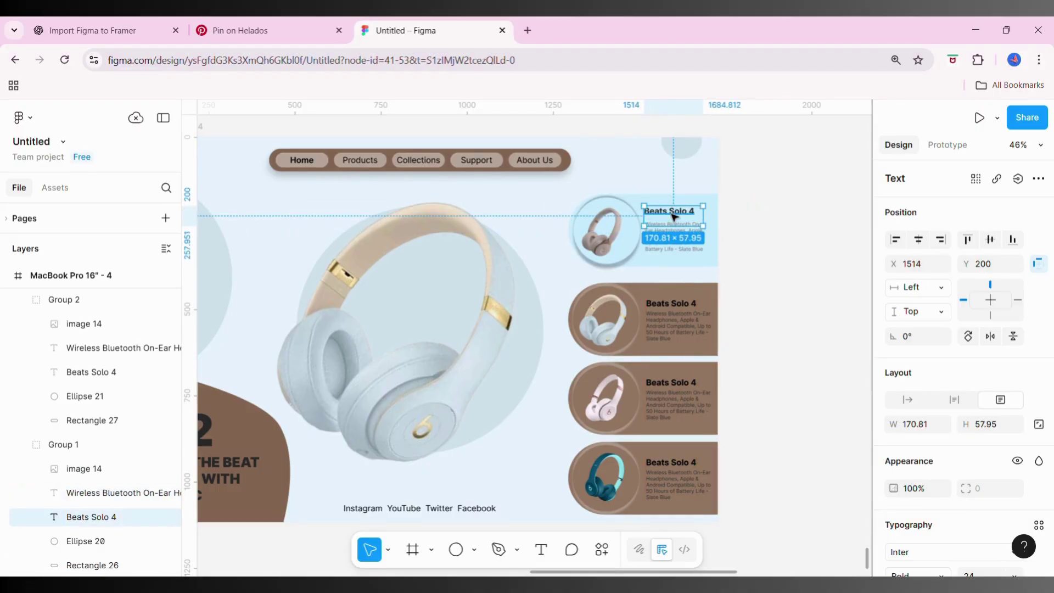
Nudge the top card slightly higher into alignment
click(594, 182)
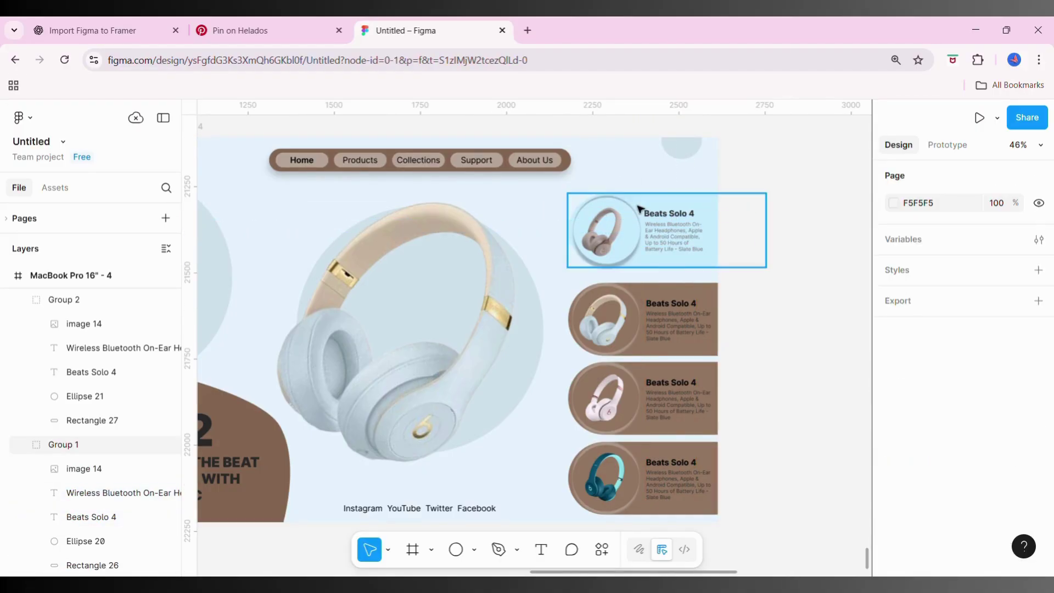
click(637, 211)
drag(637, 211, 640, 203)
click(658, 298)
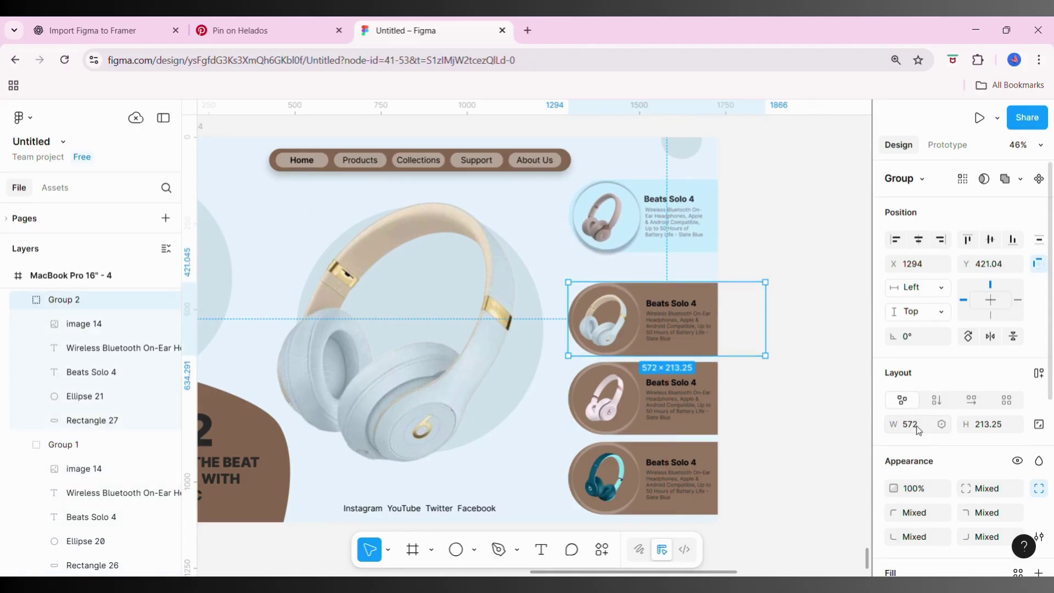
Resize the second card group to 653×284 and shift it left to align with the top card
scroll(732, 235, up, 5)
scroll(732, 236, up, 1)
click(696, 209)
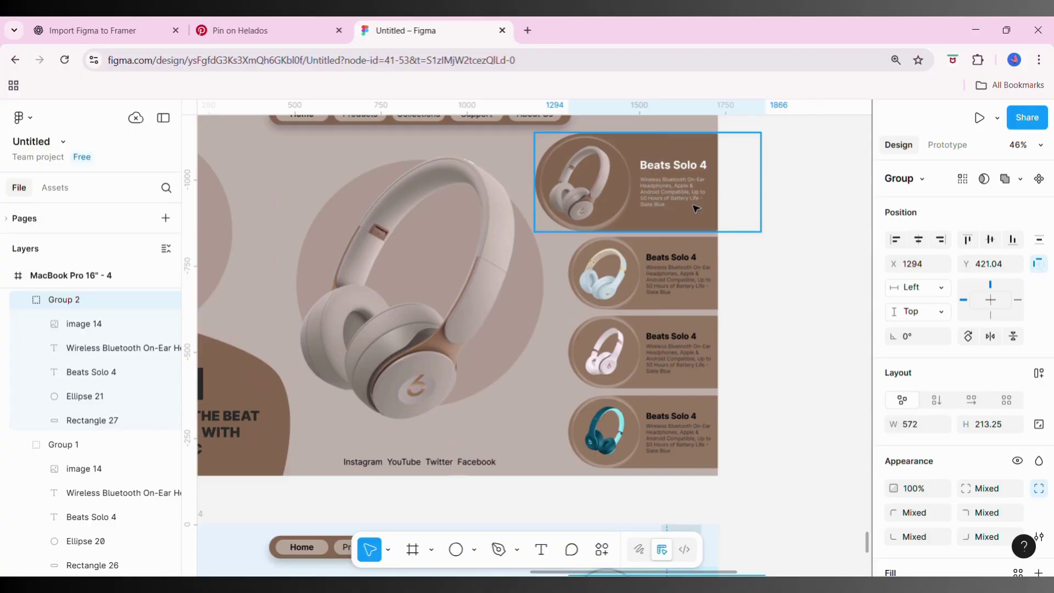
click(805, 420)
scroll(805, 420, down, 10)
click(637, 384)
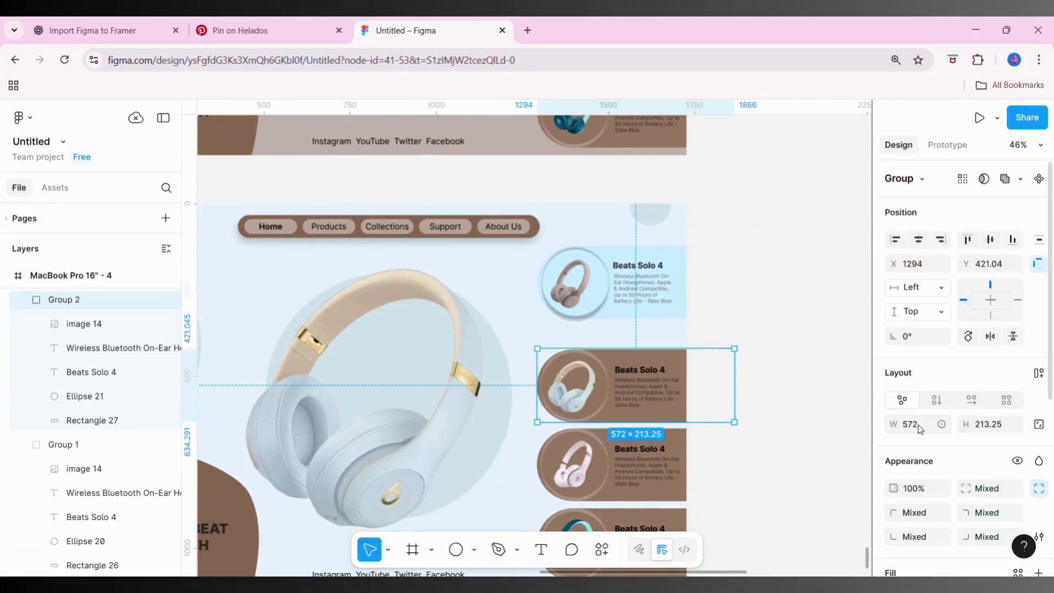
text(3)
click(997, 421)
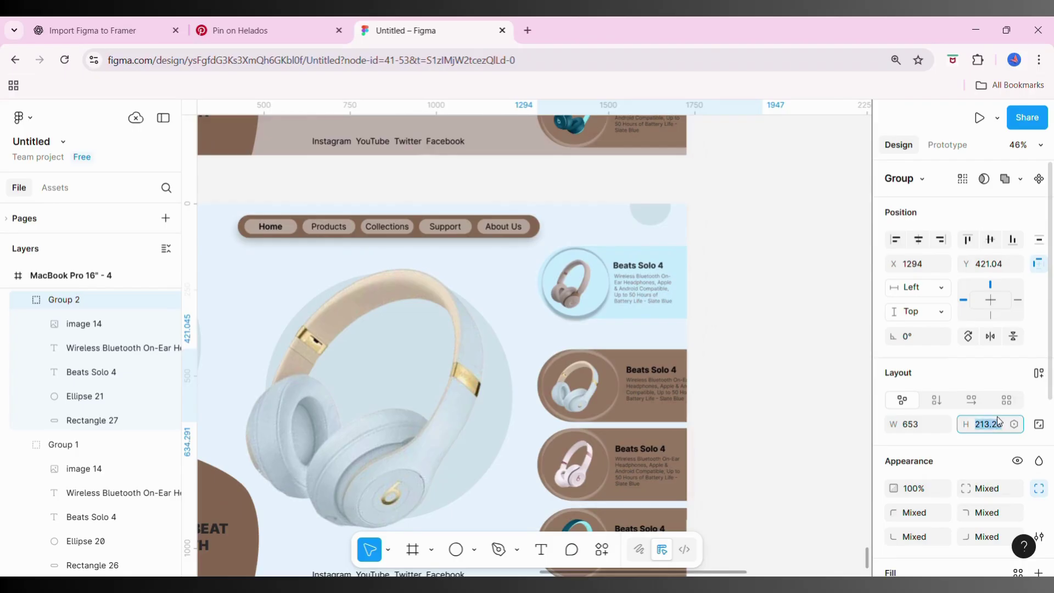
text(284)
click(776, 459)
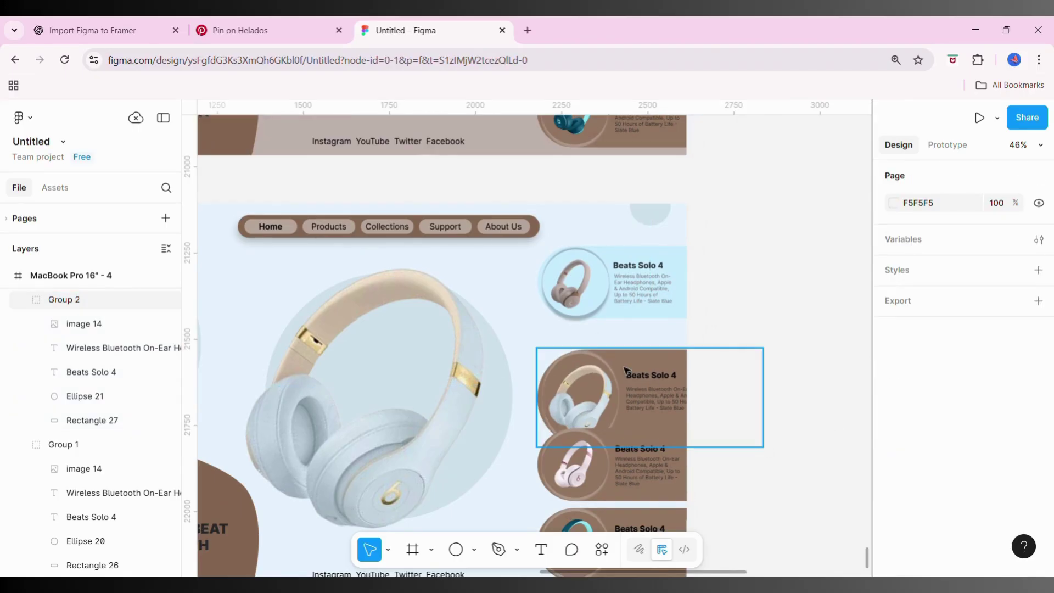
click(618, 349)
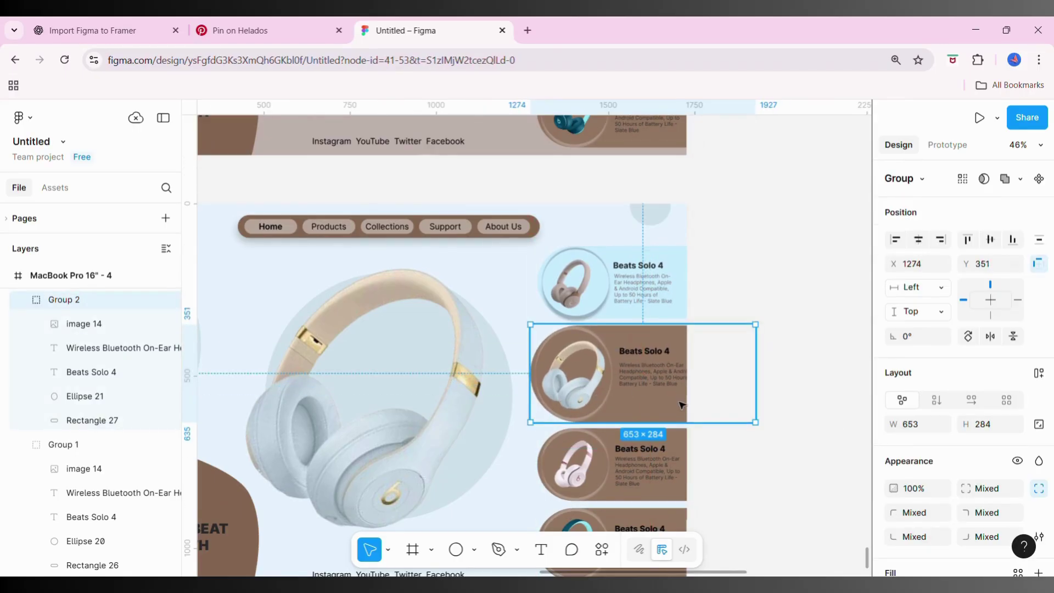
drag(681, 406, 665, 406)
Set the second card's circle Ellipse 21 to 257 wide
double_click(600, 403)
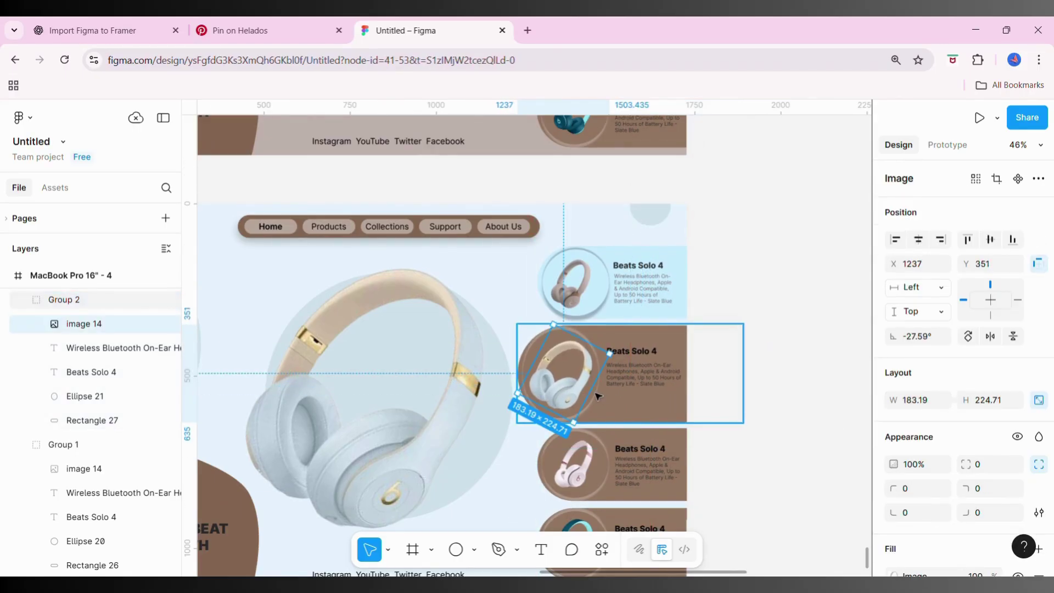
click(600, 402)
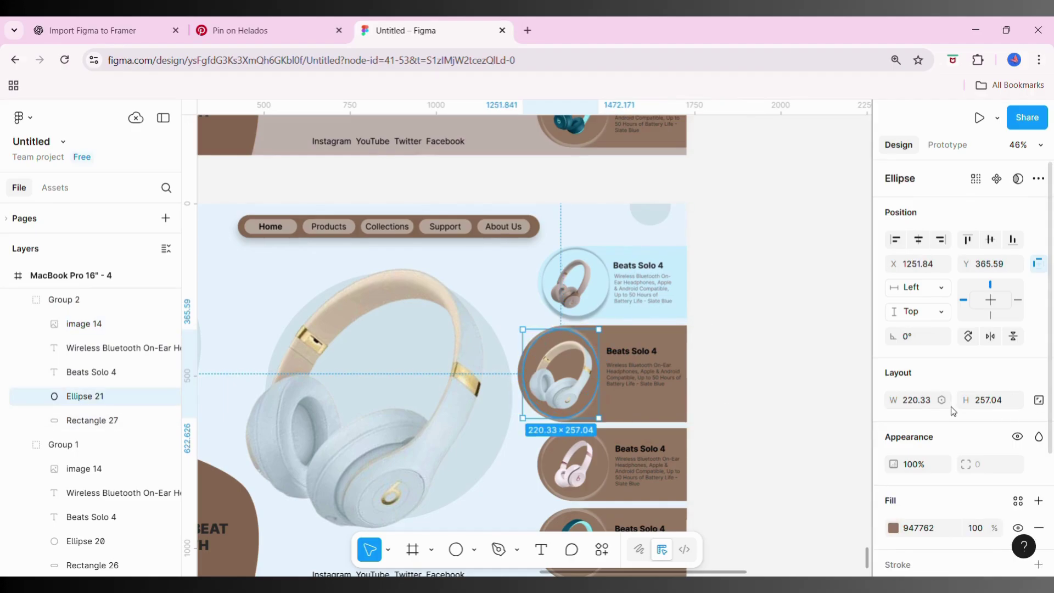
scroll(702, 238, up, 5)
scroll(593, 215, up, 1)
click(595, 214)
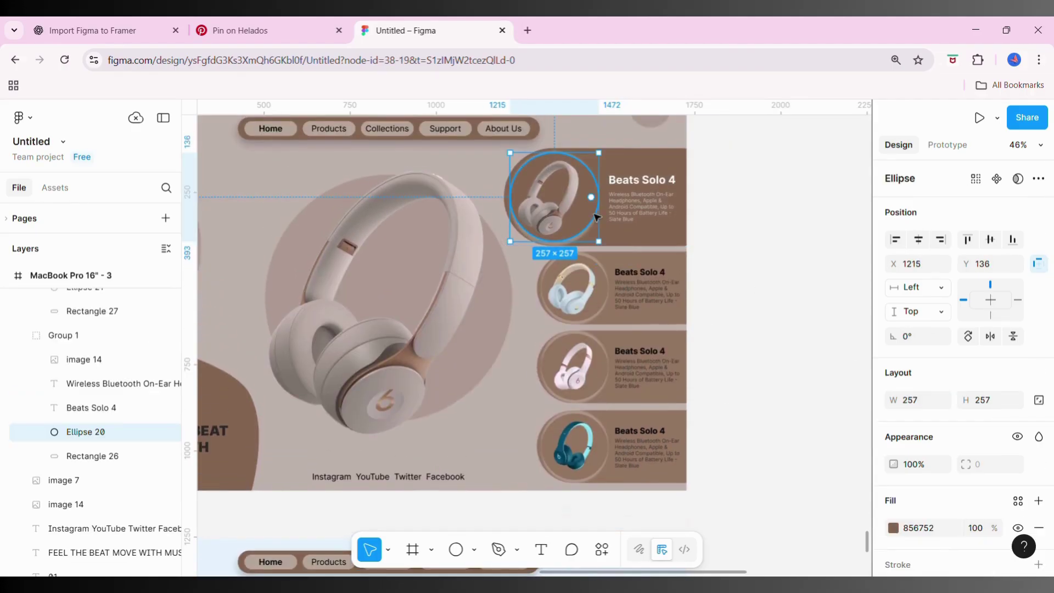
click(764, 423)
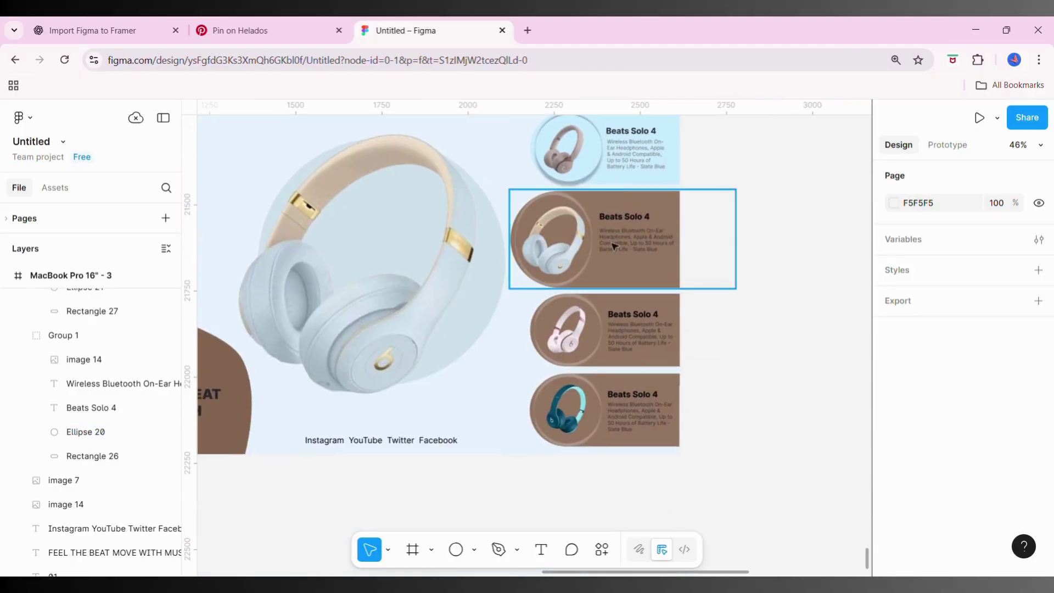
click(551, 241)
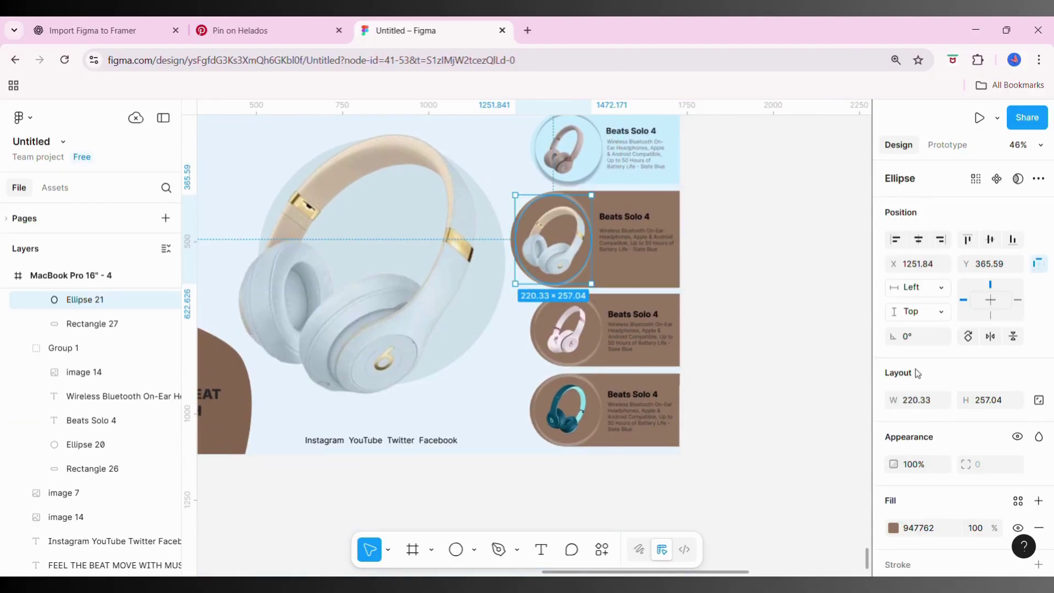
text(7)
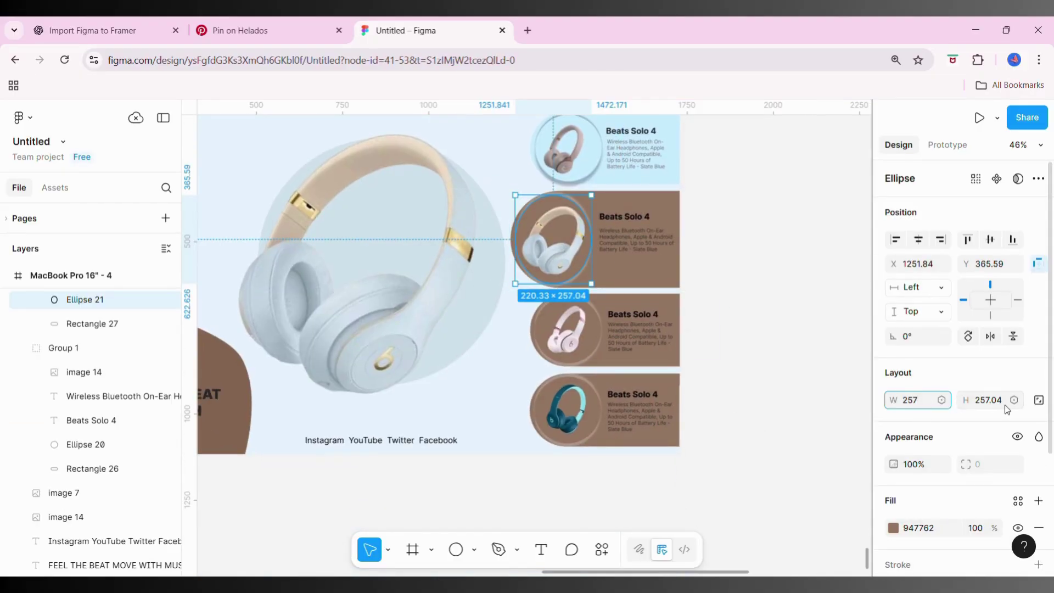
click(748, 426)
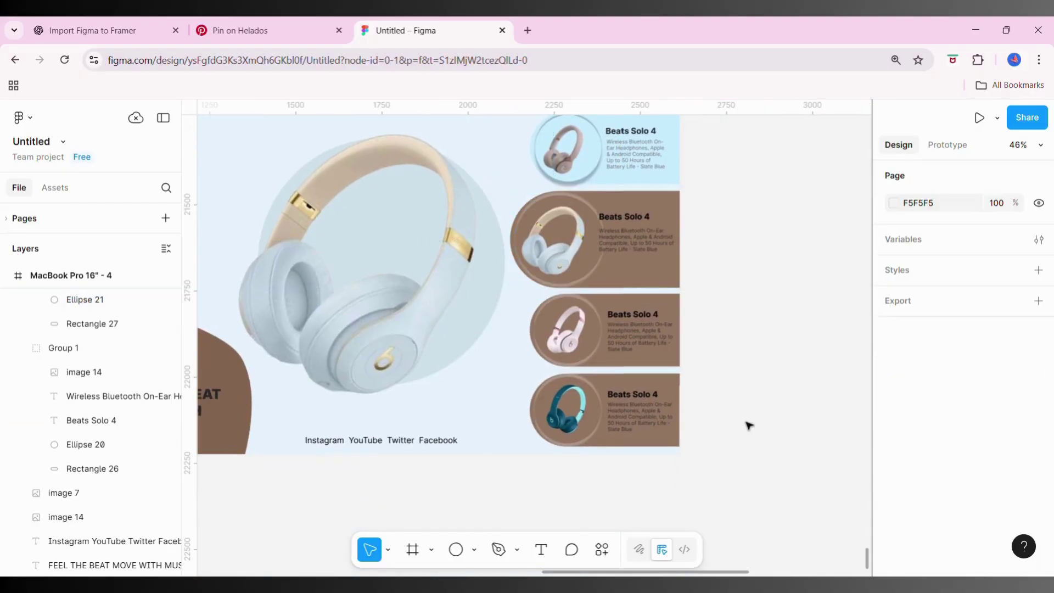
Rewrap the second card's description text and set its title to font size 32
click(638, 276)
double_click(640, 258)
drag(640, 258, 670, 259)
drag(621, 219, 631, 227)
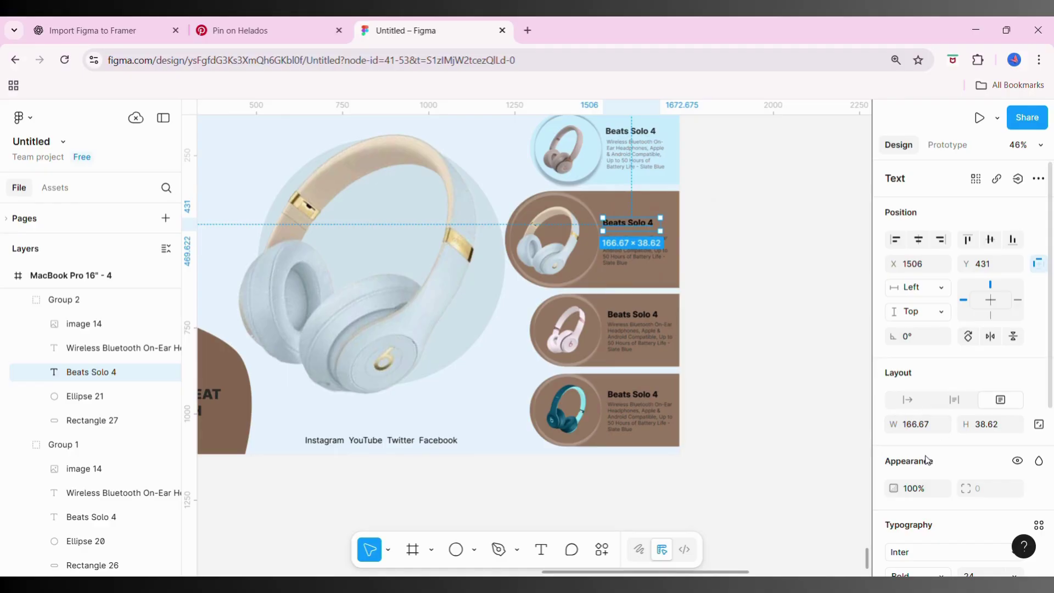
scroll(928, 460, down, 3)
click(1013, 444)
click(1005, 417)
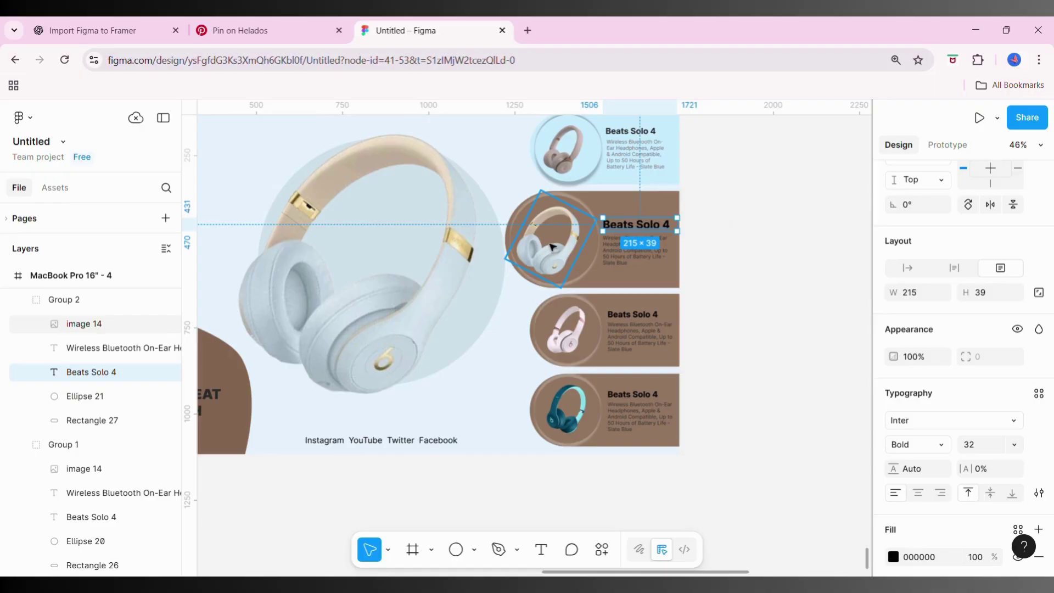
Select the second card's headphone photo, circle and background together
click(557, 246)
click(593, 266)
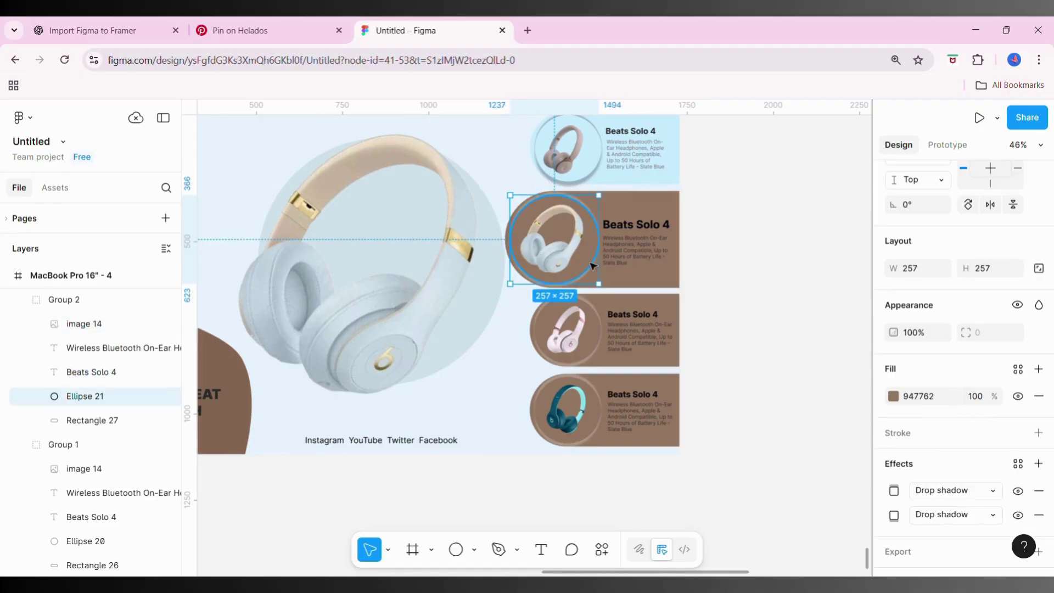
shift+click(637, 274)
scroll(906, 411, down, 1)
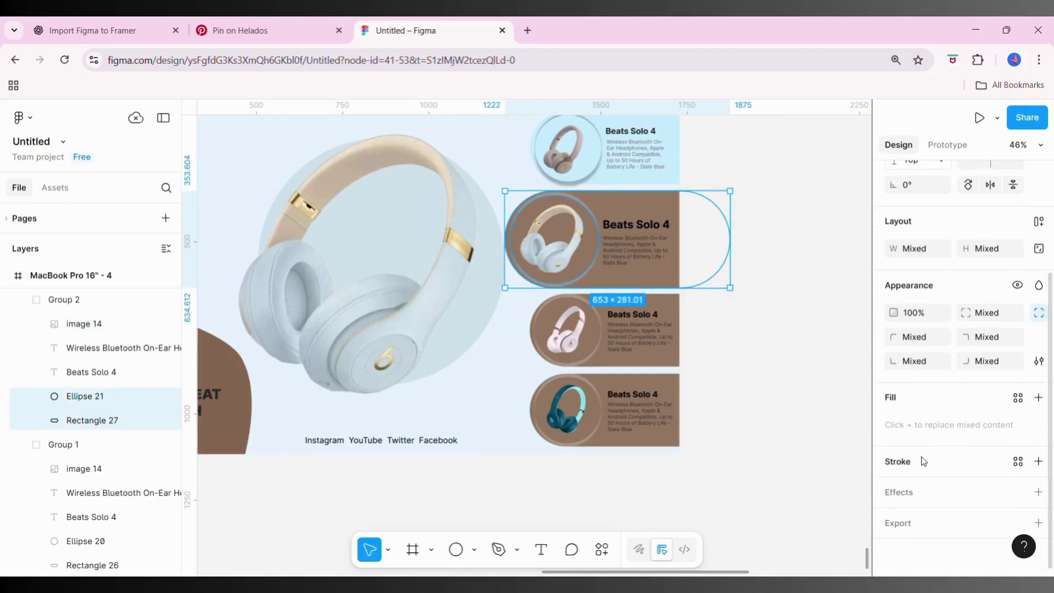
Fill the featured second card light blue using the eyedropper
click(749, 355)
click(652, 266)
scroll(935, 405, down, 5)
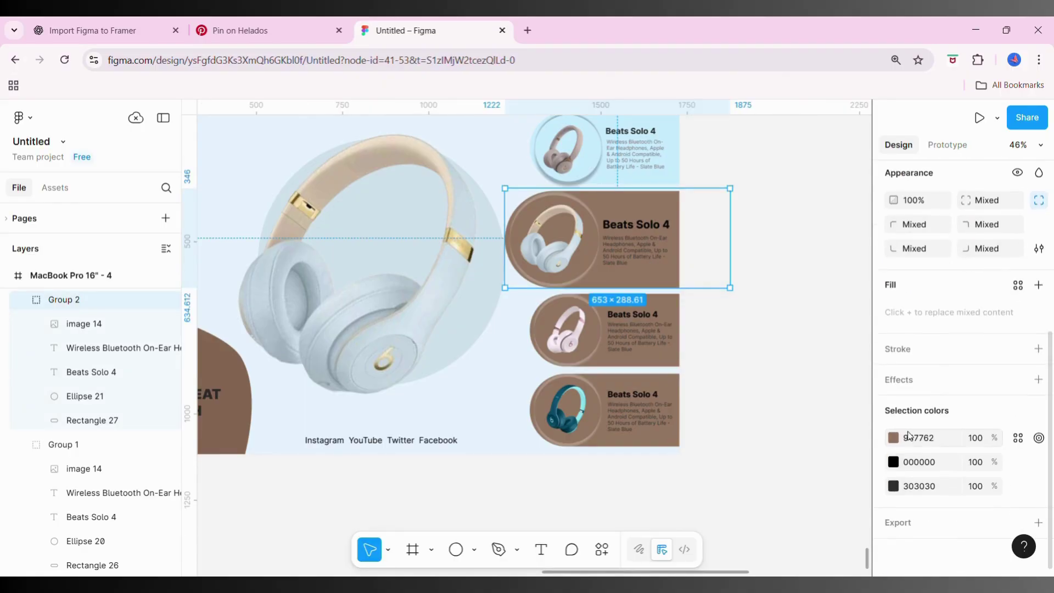
click(894, 438)
click(714, 438)
click(666, 177)
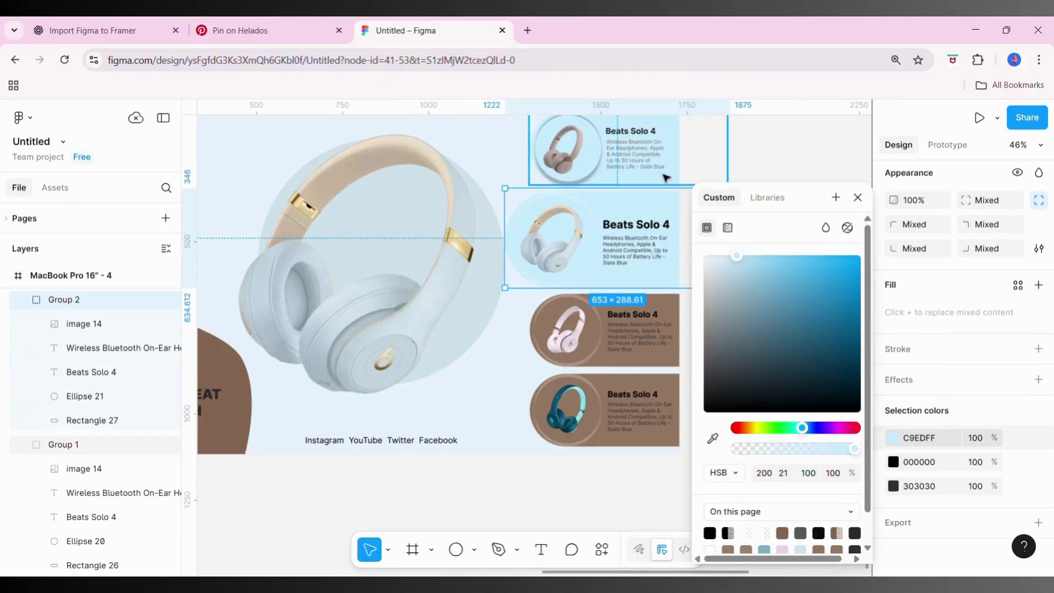
Set both drop shadows on the second card's circle to black
click(692, 497)
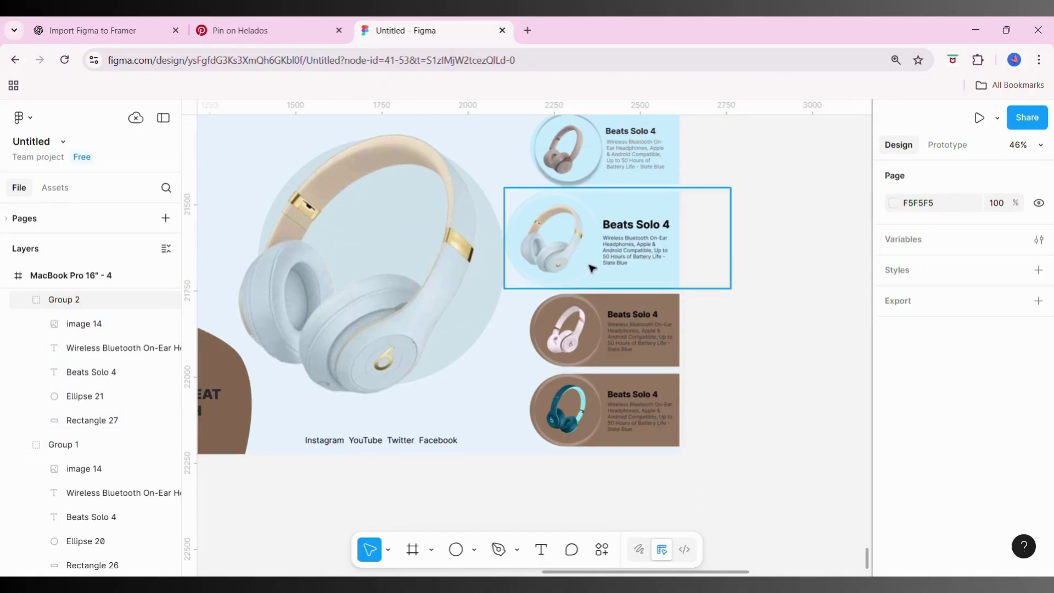
double_click(582, 264)
scroll(897, 453, down, 3)
click(897, 455)
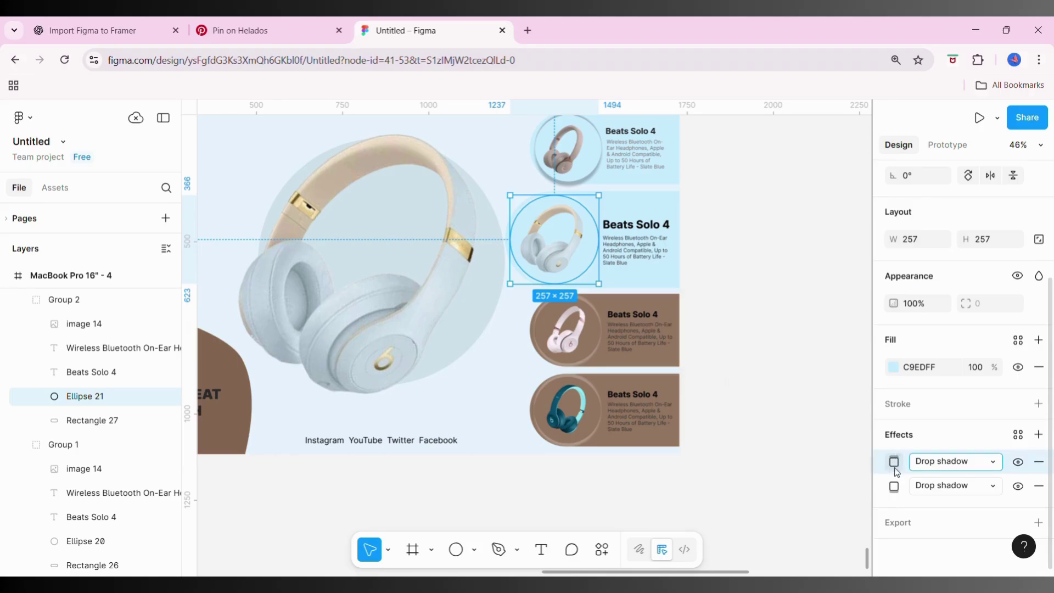
click(895, 464)
click(770, 545)
drag(542, 353, 523, 388)
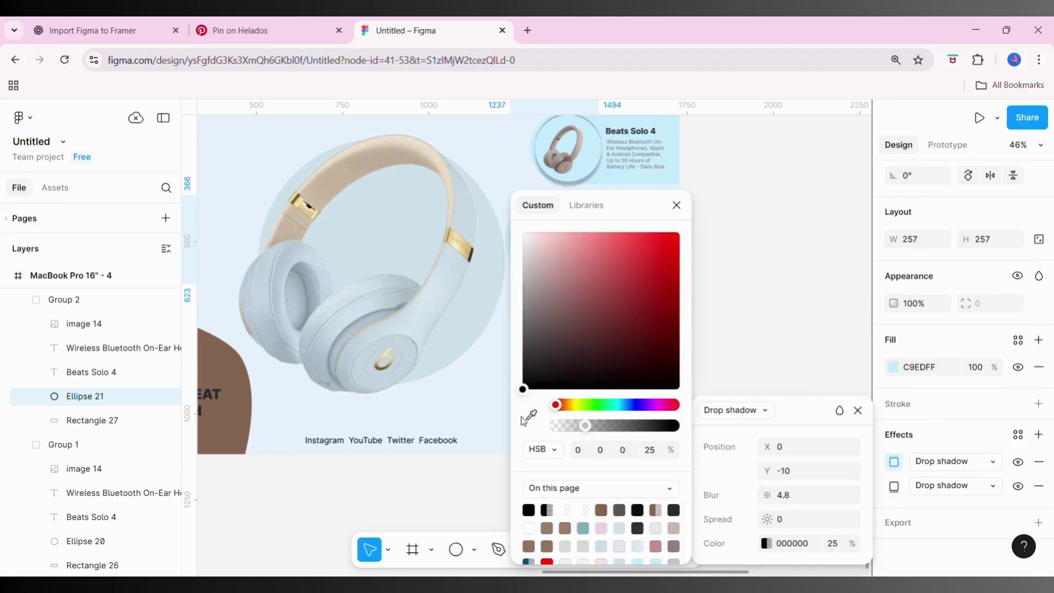
click(894, 486)
click(767, 544)
click(537, 388)
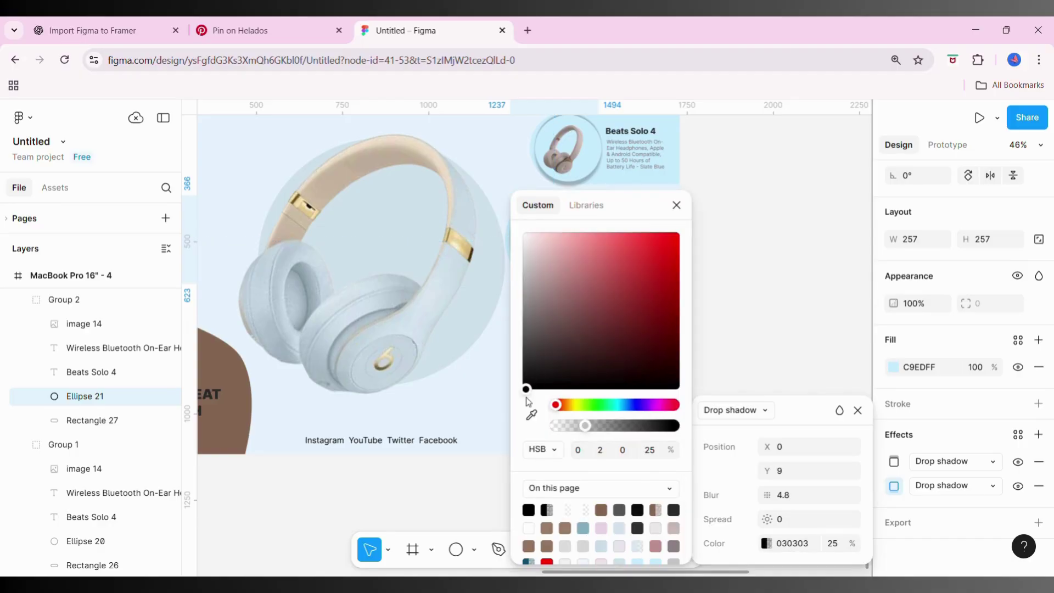
click(782, 264)
Recolour the pink and teal product cards to light blue C9EDFF
scroll(782, 264, up, 1)
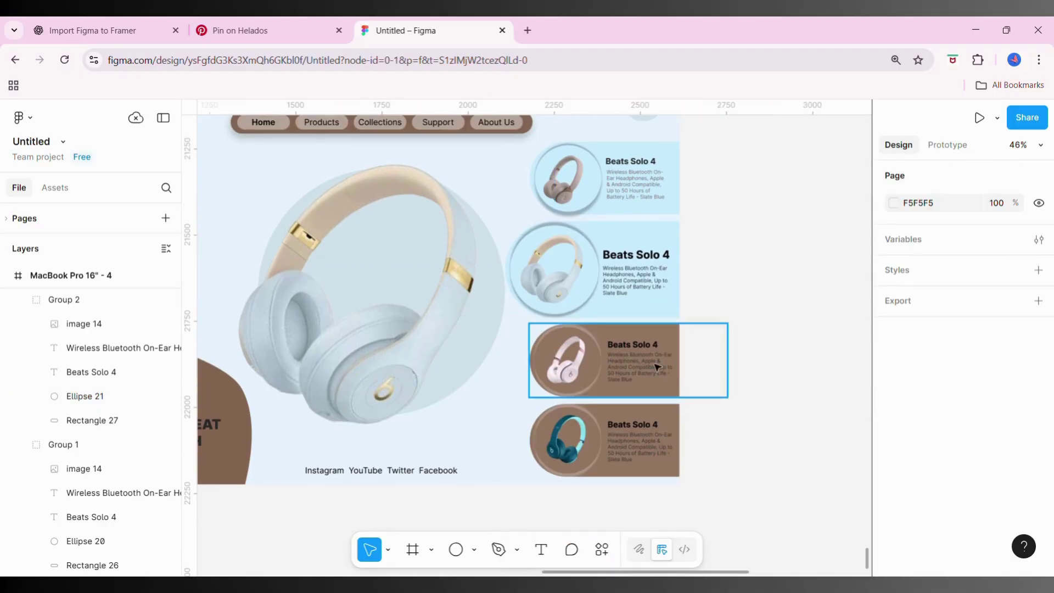
click(632, 357)
shift+click(632, 436)
scroll(978, 513, down, 1)
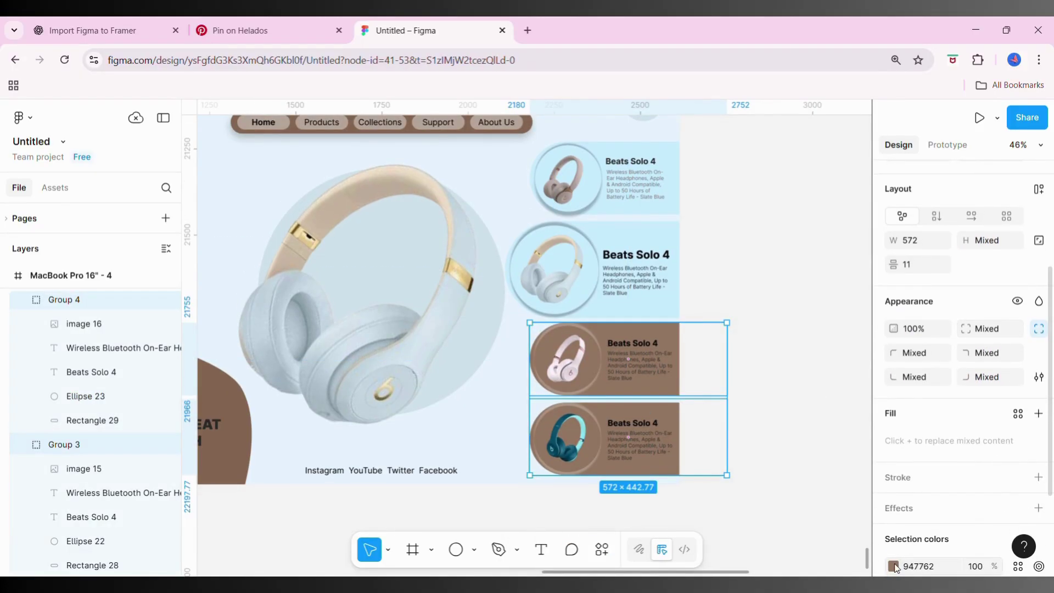
click(894, 565)
click(713, 438)
click(652, 204)
scroll(655, 201, down, 5)
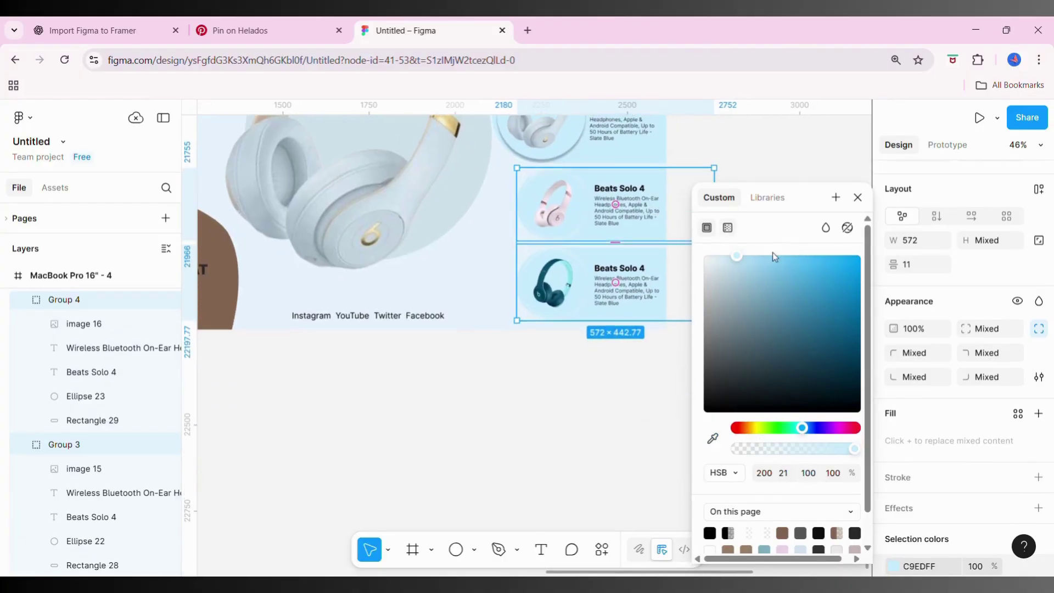
click(649, 409)
Set both drop shadows on the teal card's circle to black
double_click(576, 225)
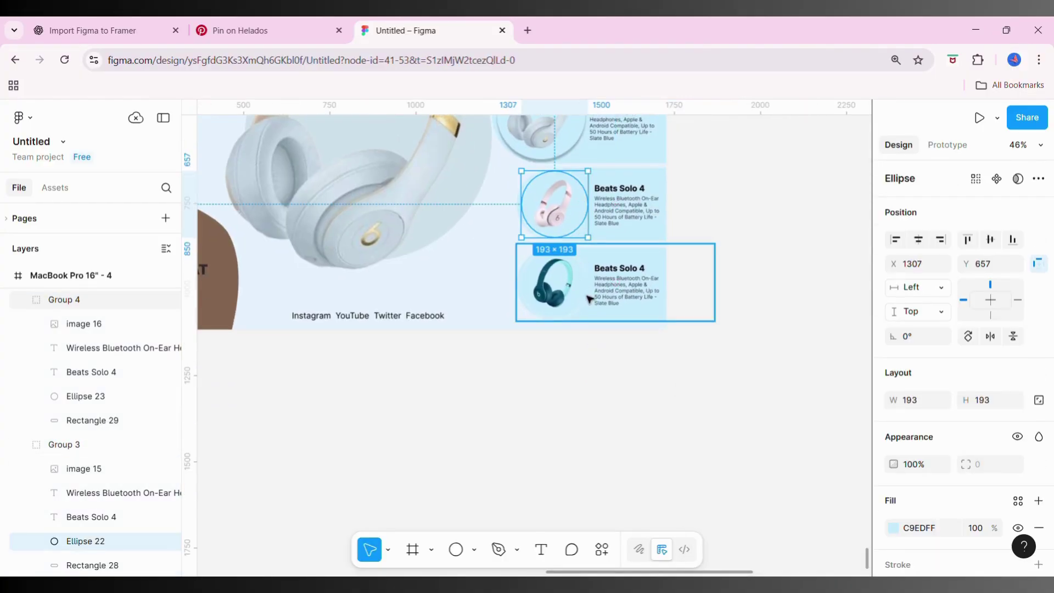
shift+click(589, 299)
key(Escape)
double_click(587, 300)
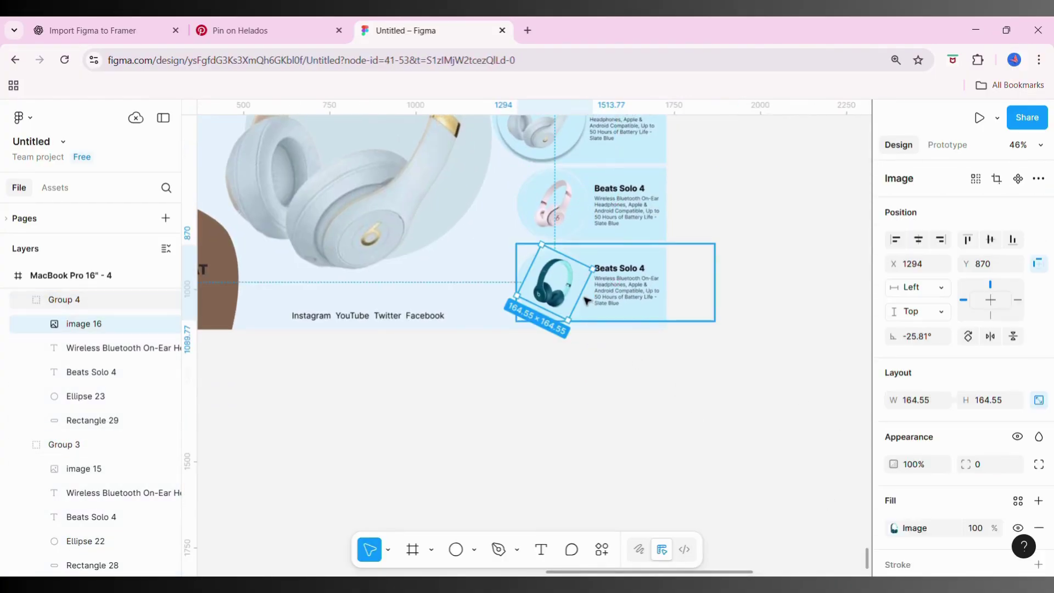
click(584, 306)
scroll(956, 543, down, 3)
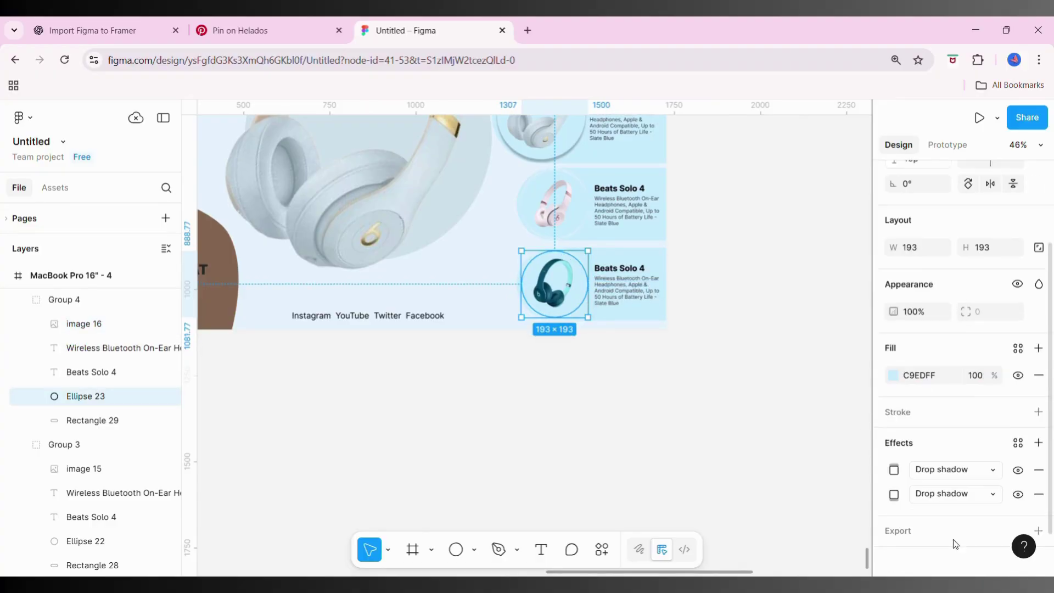
scroll(955, 543, down, 1)
click(894, 461)
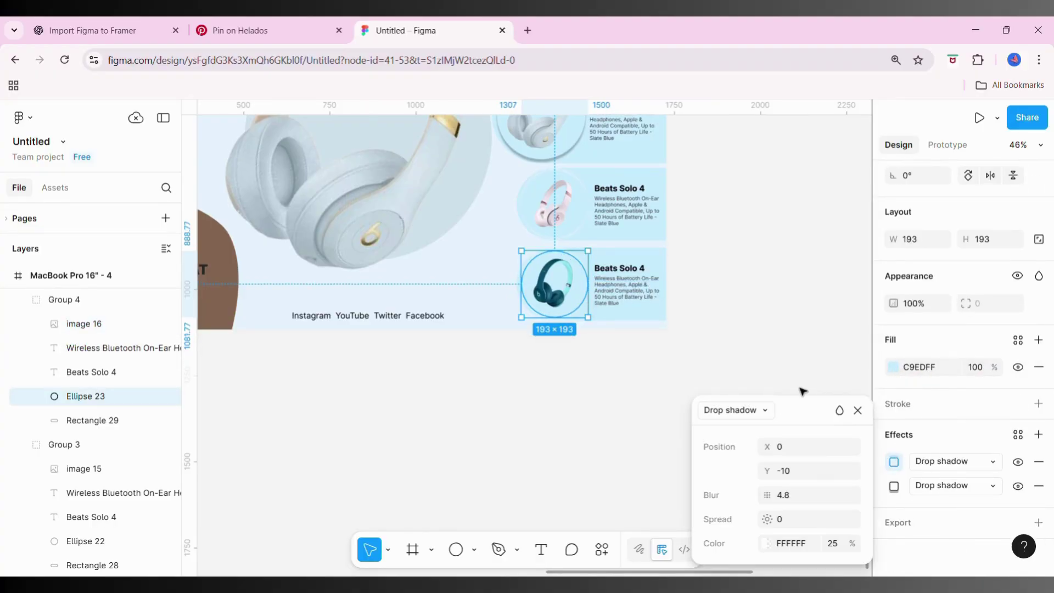
click(768, 544)
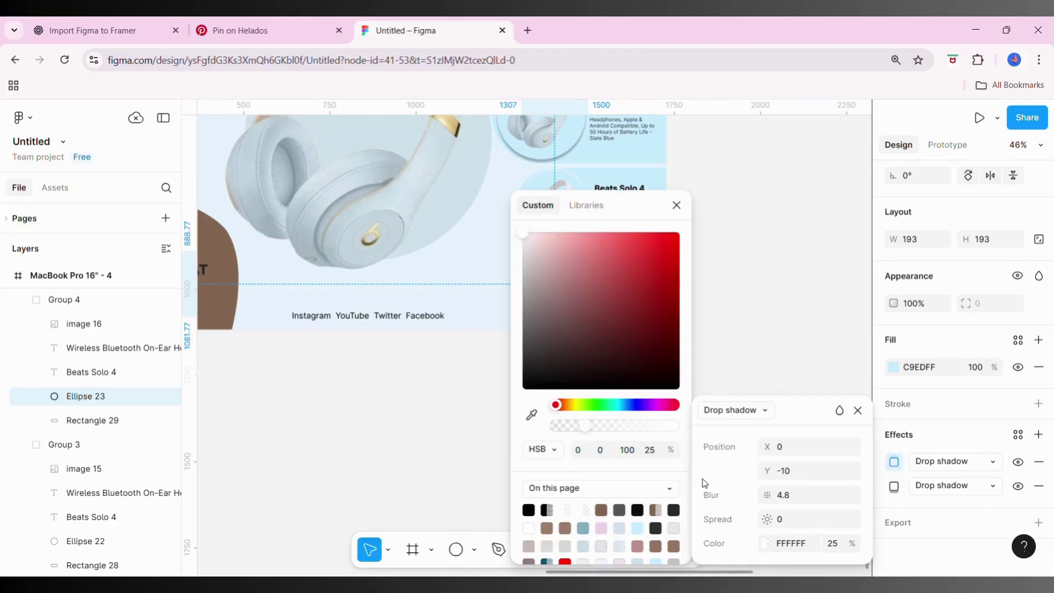
click(894, 486)
click(767, 544)
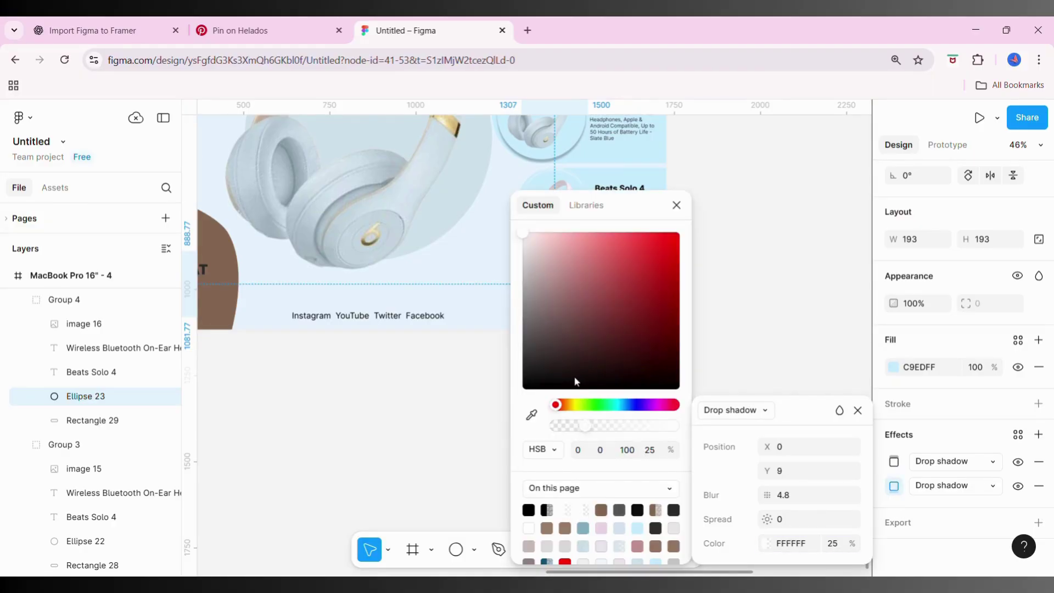
click(818, 303)
Set both drop shadows on the pink card's circle to black
click(587, 230)
click(894, 528)
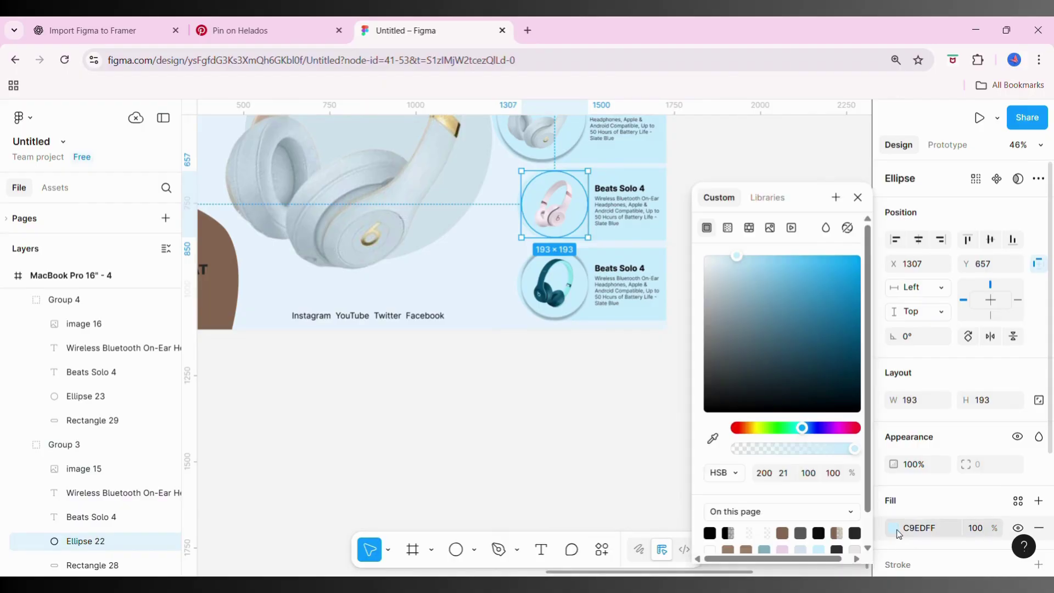
scroll(911, 551, down, 3)
click(894, 486)
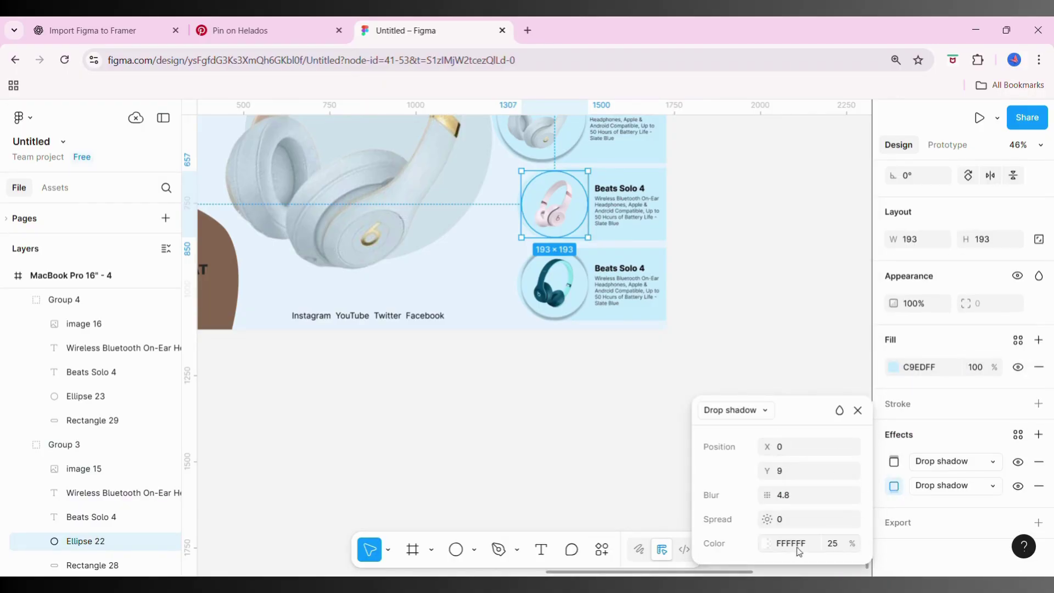
click(766, 543)
drag(625, 384, 628, 409)
click(900, 465)
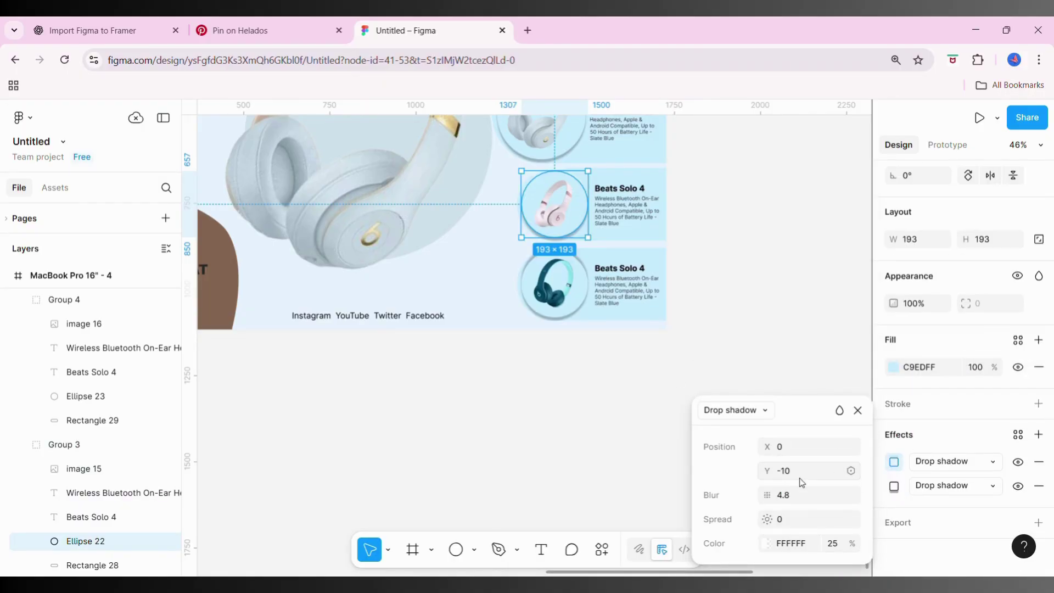
click(767, 543)
click(793, 296)
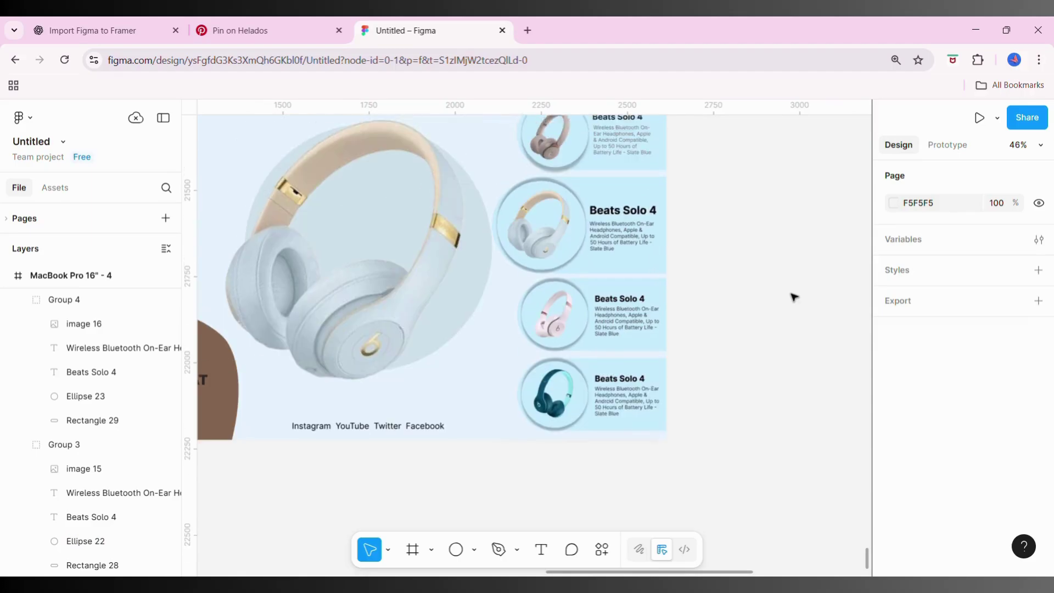
scroll(793, 296, left, 2)
click(424, 290)
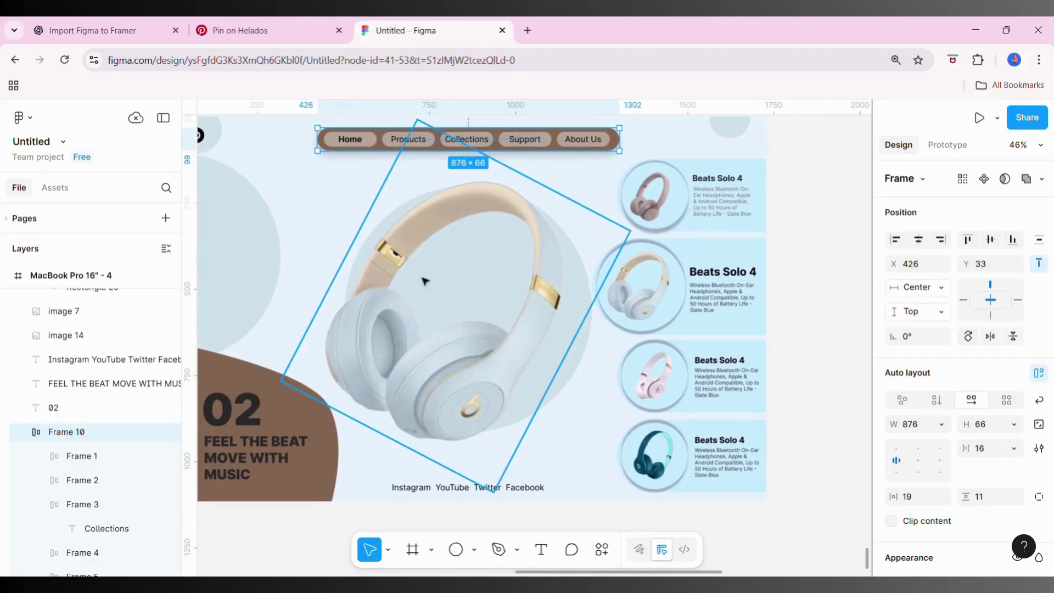
Fill the navigation bar and Rectangle 25 corner shape with light blue C9EDFF
shift+click(316, 465)
scroll(961, 439, down, 5)
click(893, 382)
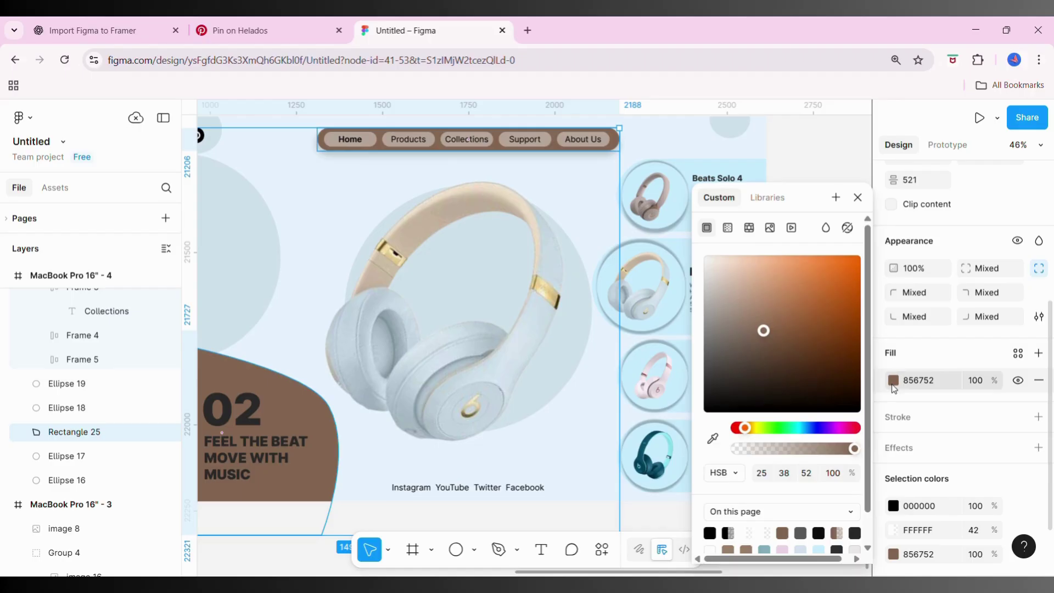
click(713, 441)
click(497, 331)
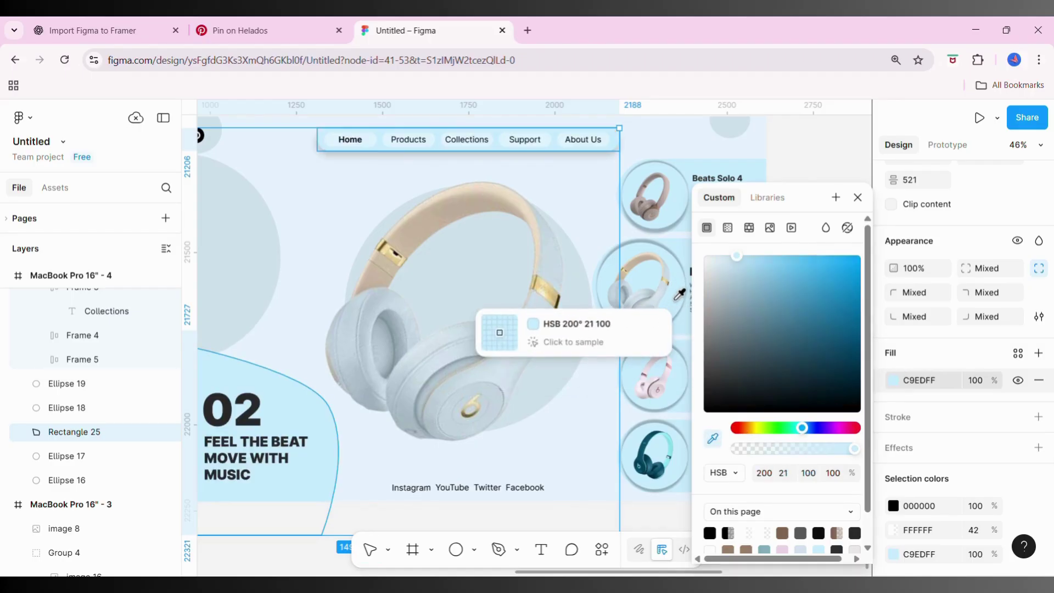
click(546, 348)
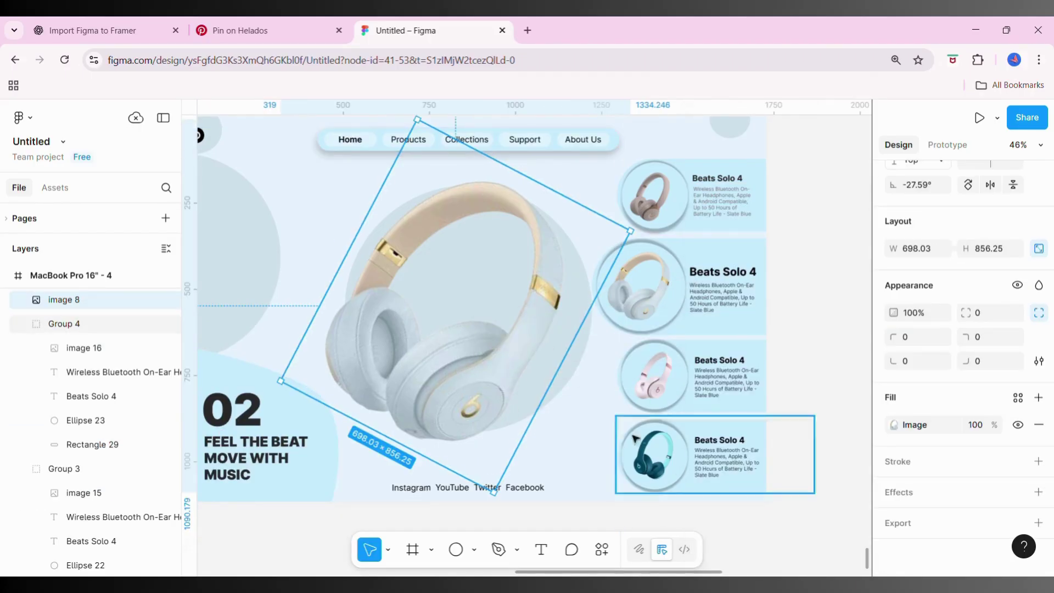
click(830, 442)
Select the four product cards in frame 02 to check their colours
scroll(831, 442, down, 3)
scroll(831, 443, down, 1)
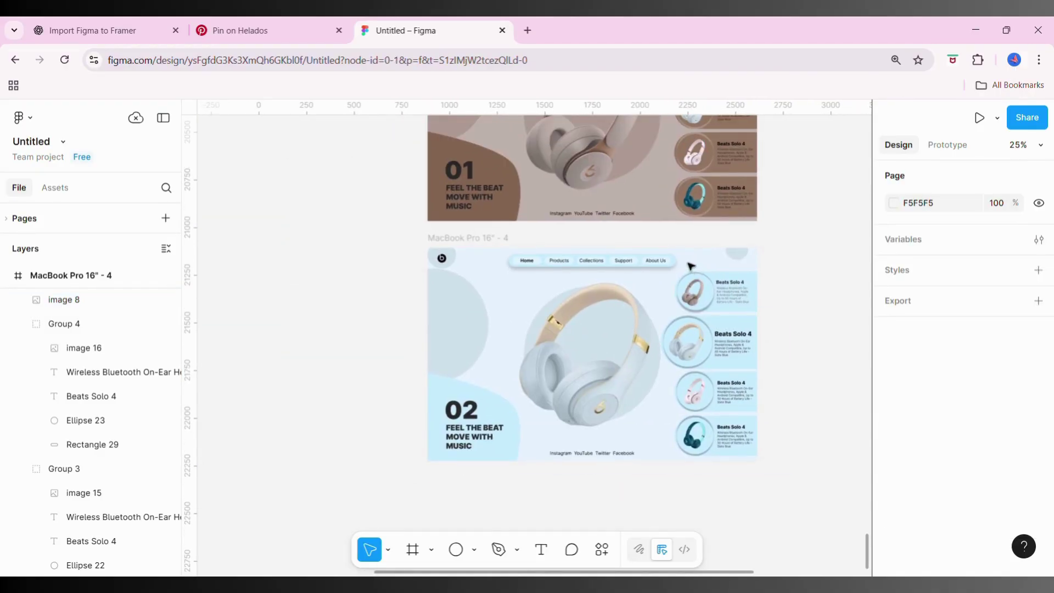
drag(691, 266, 756, 440)
click(843, 431)
click(725, 286)
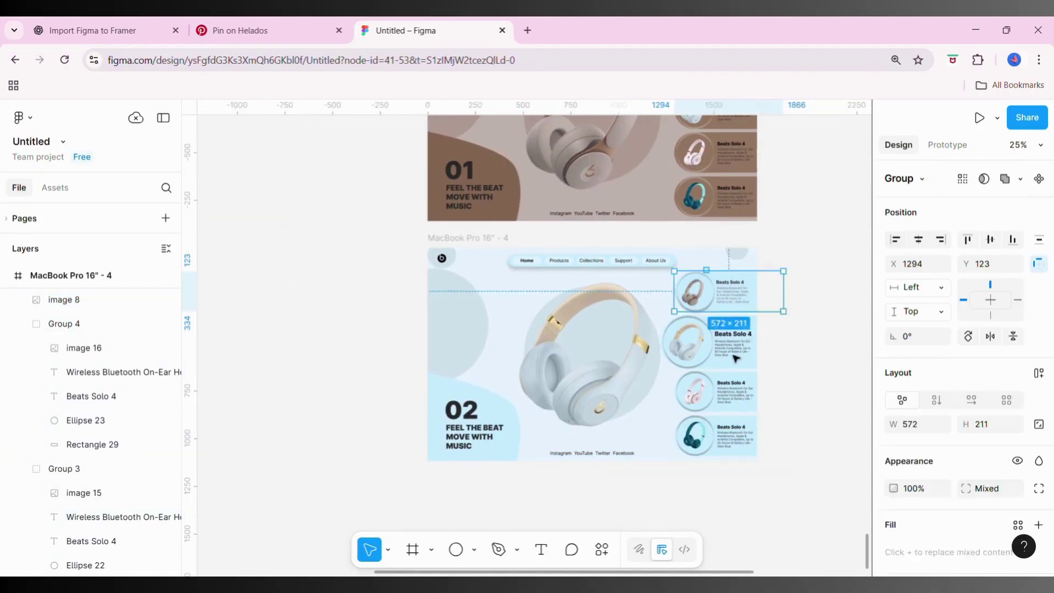
shift+click(735, 358)
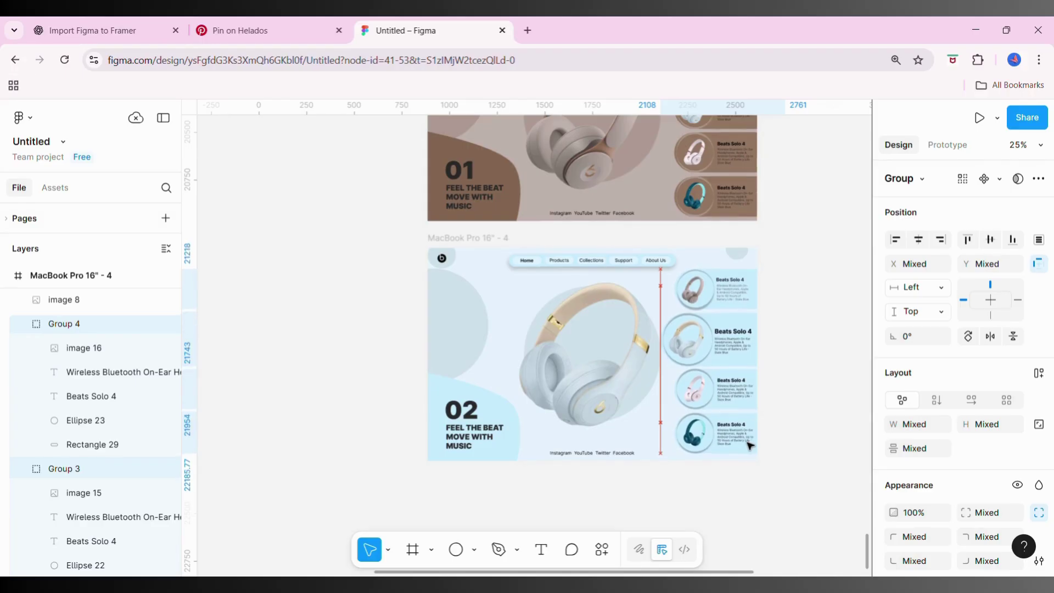
click(811, 518)
scroll(812, 519, down, 4)
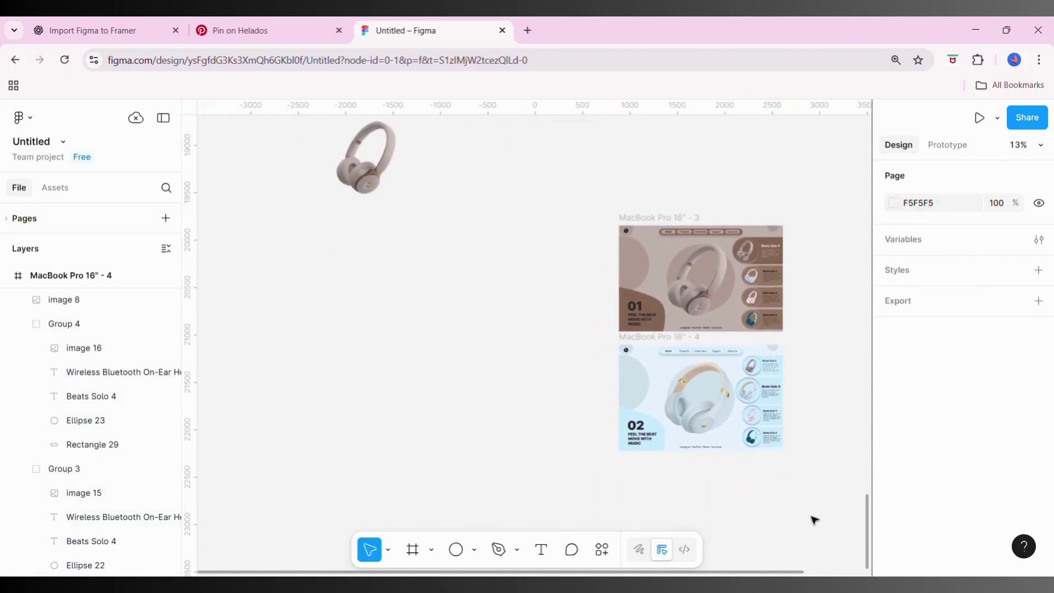
Link frame 01's second product card on click to MacBook Pro 16" - 4 with Smart animate
scroll(471, 242, up, 3)
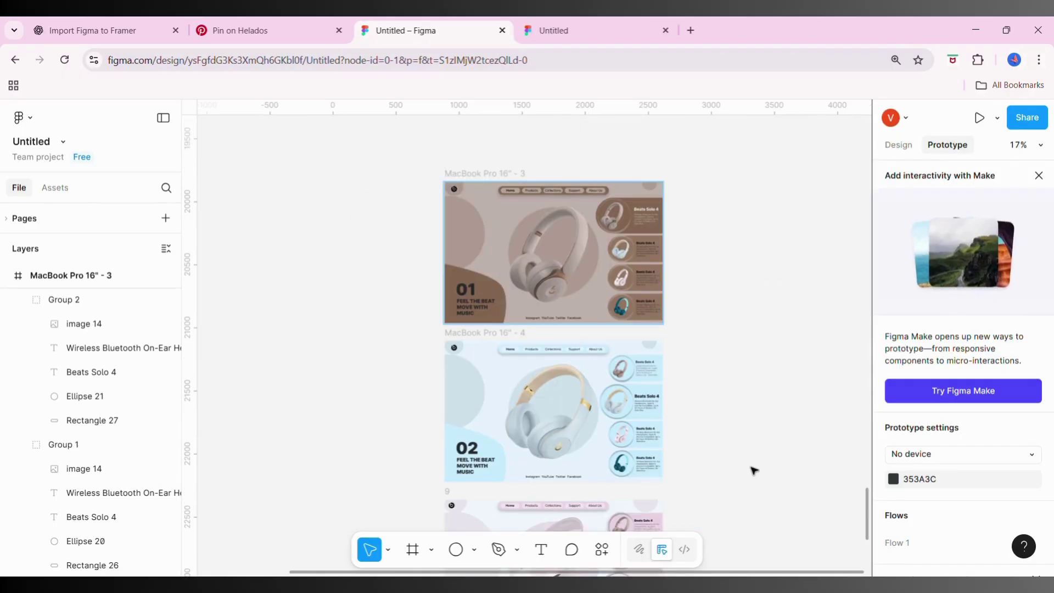
scroll(754, 470, down, 5)
scroll(754, 471, down, 2)
scroll(754, 471, up, 1)
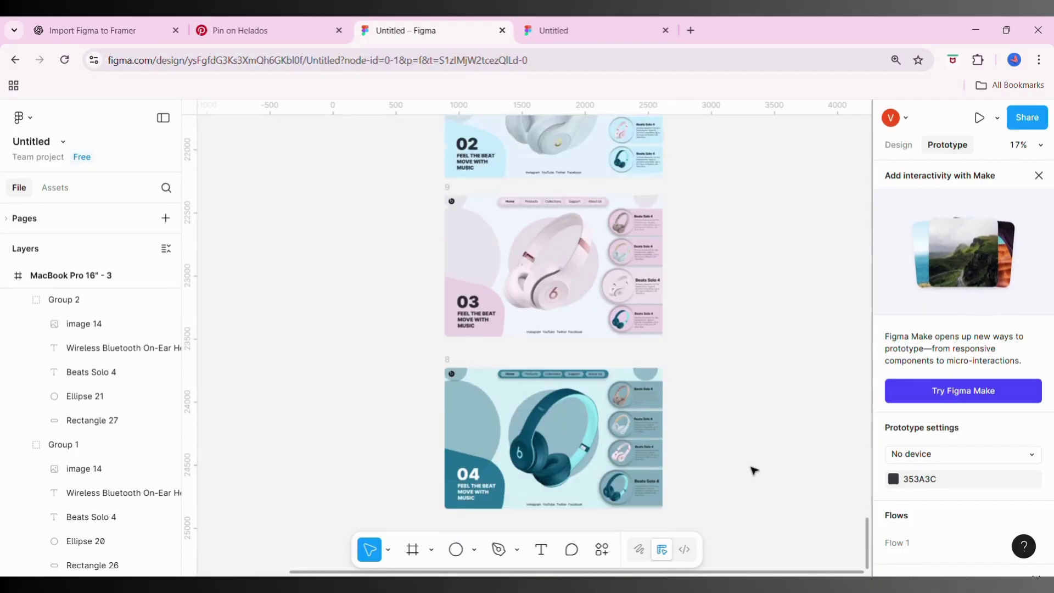
scroll(754, 471, up, 5)
scroll(754, 470, up, 1)
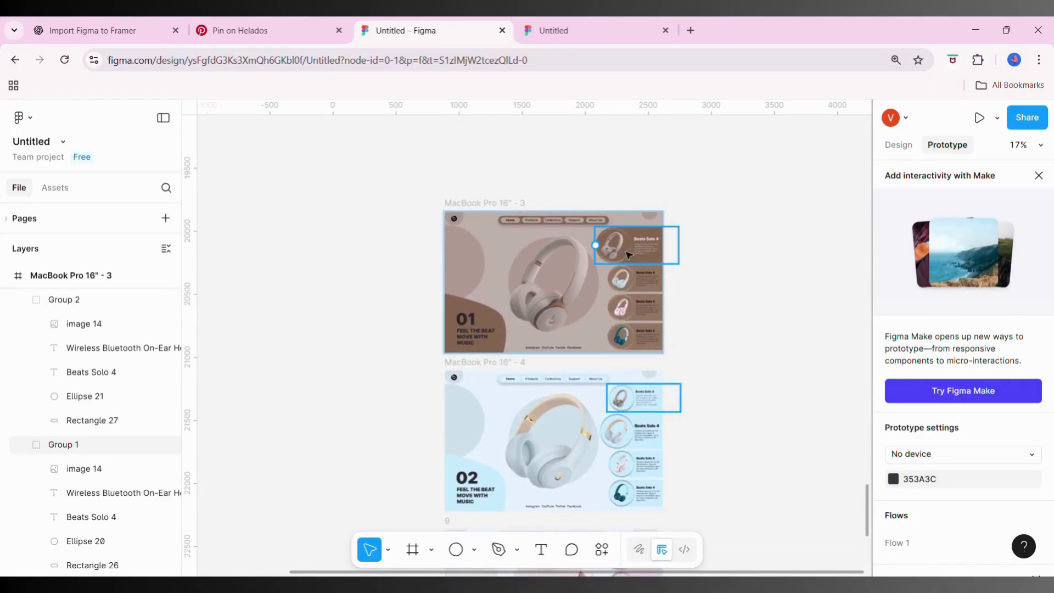
click(646, 292)
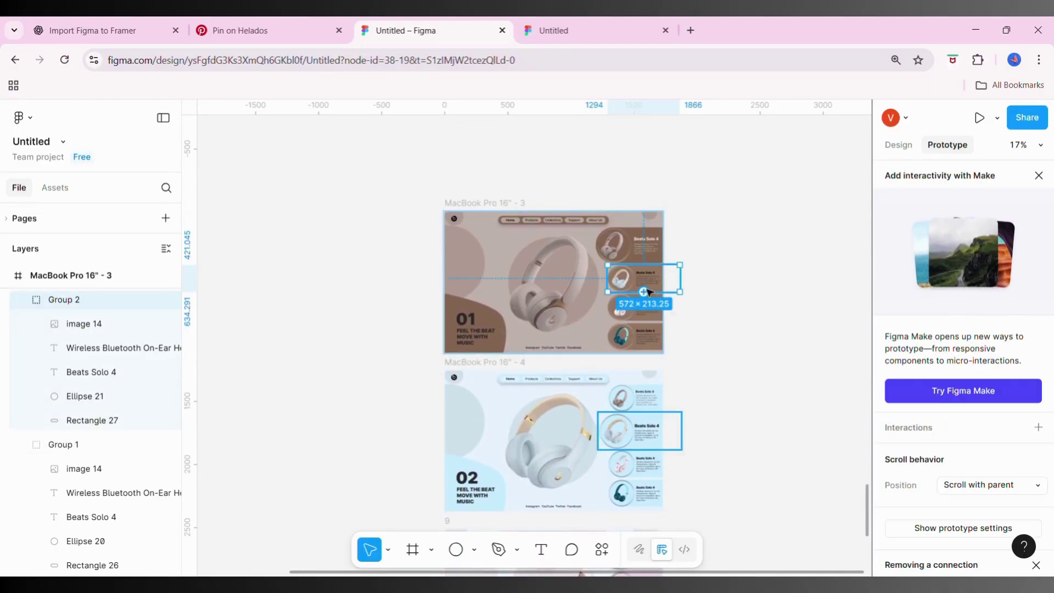
drag(646, 292, 598, 470)
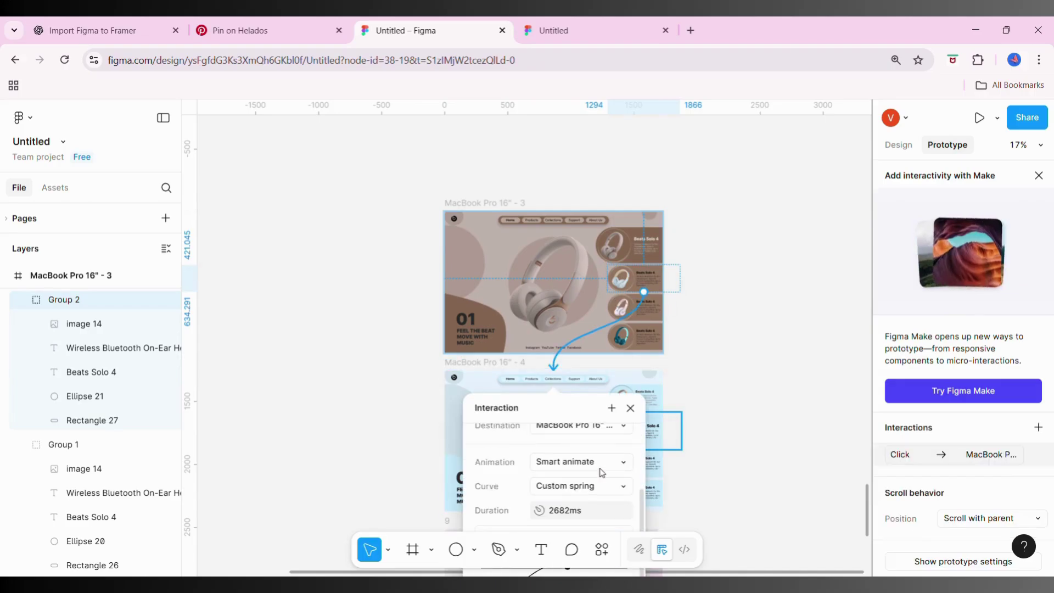
scroll(720, 443, down, 5)
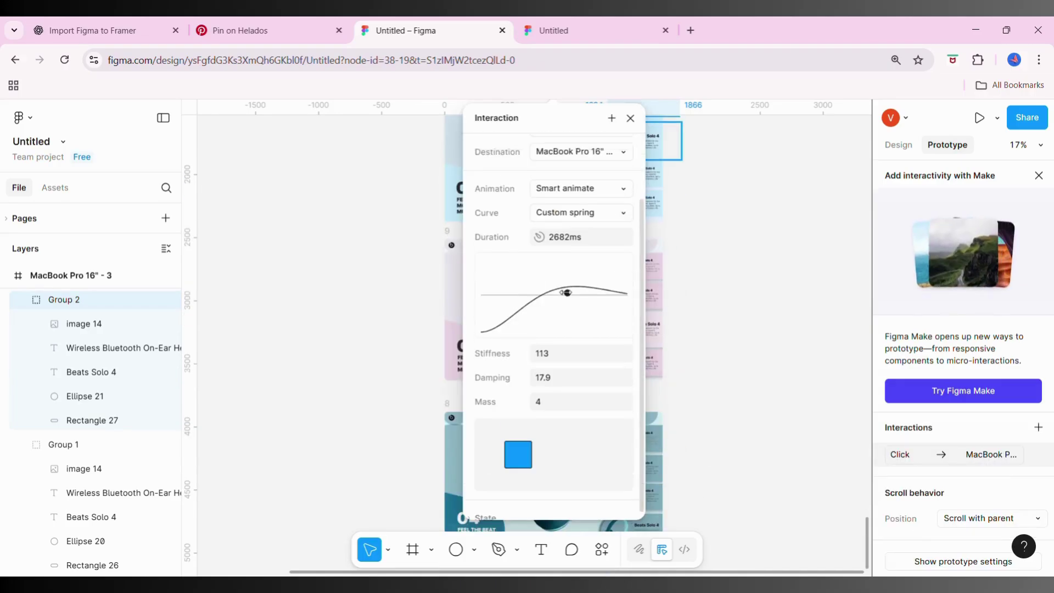
scroll(566, 294, down, 2)
scroll(566, 294, up, 1)
scroll(561, 295, up, 2)
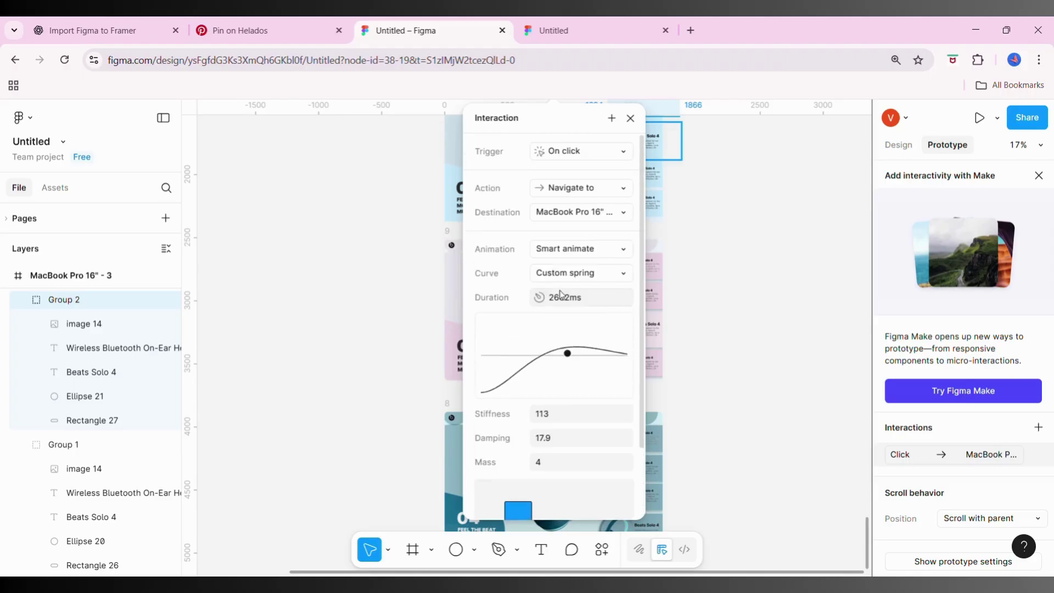
click(756, 226)
scroll(756, 226, up, 2)
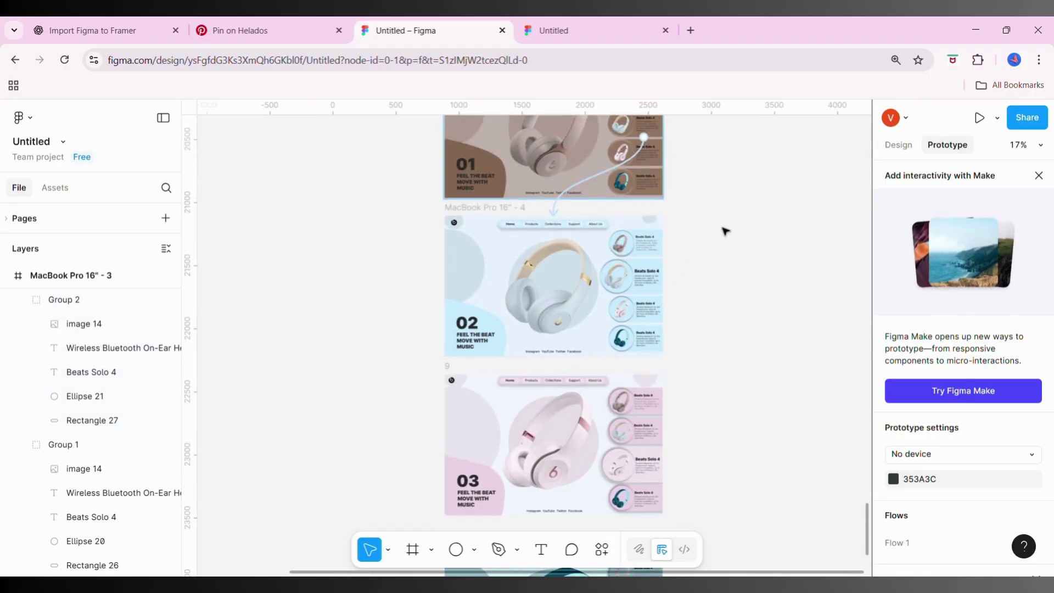
Link frame 02's beige headphone card to frame 01 on click with Smart animate
click(653, 250)
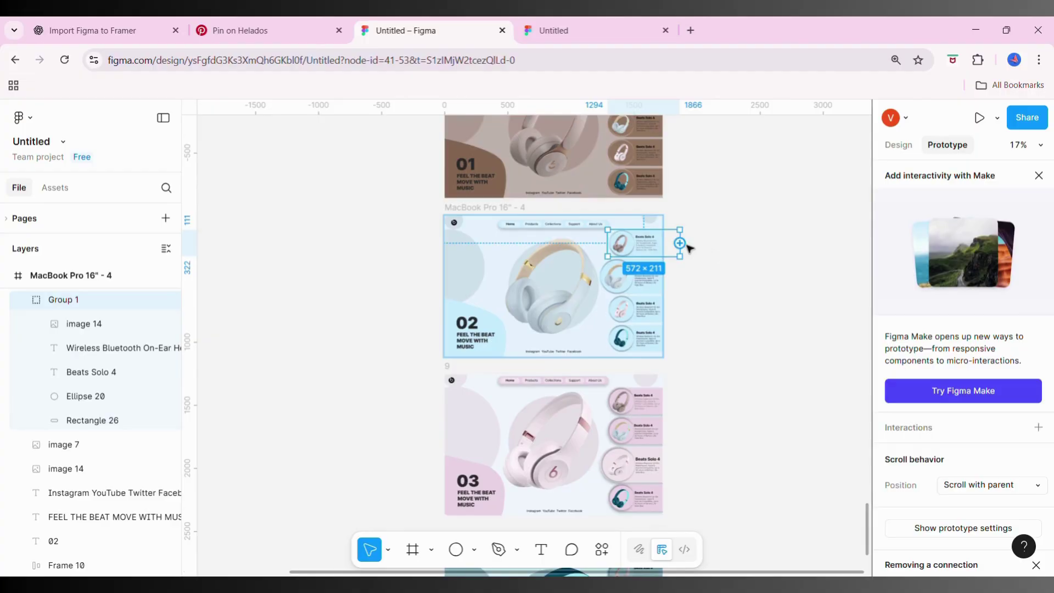
drag(644, 229, 552, 165)
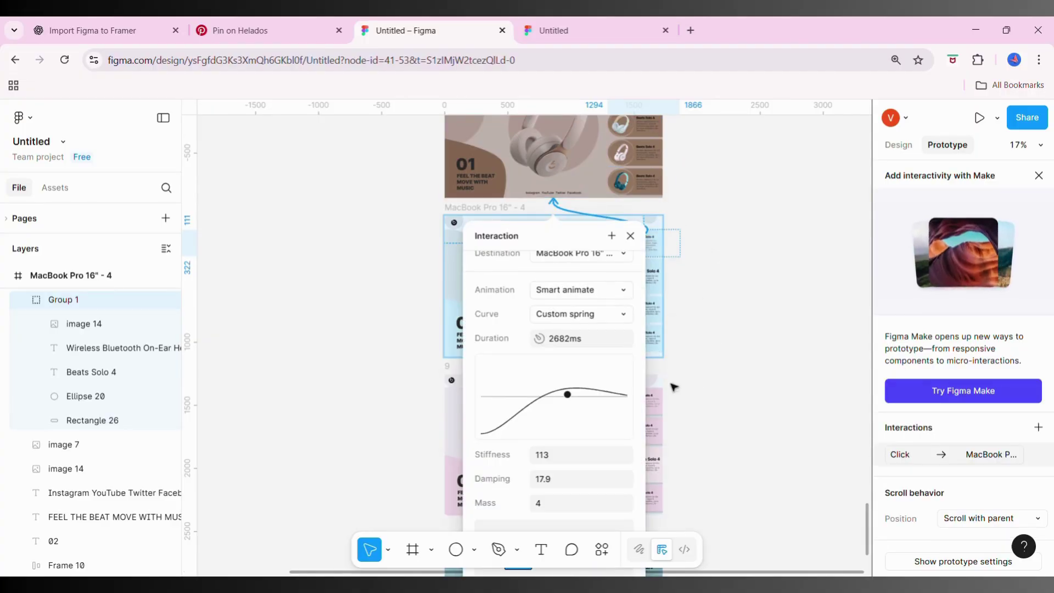
scroll(593, 423, down, 2)
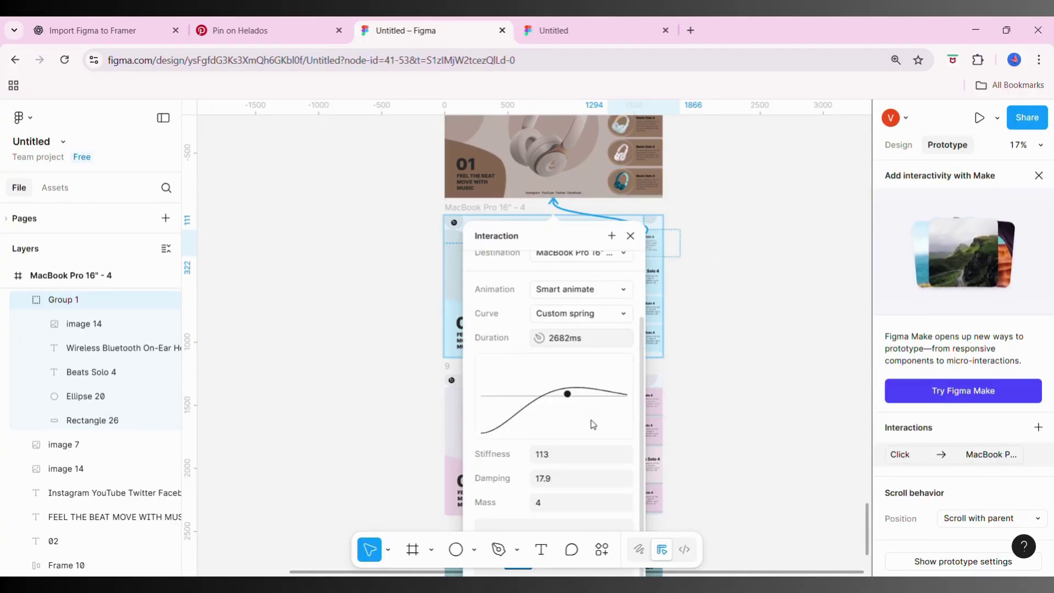
click(739, 386)
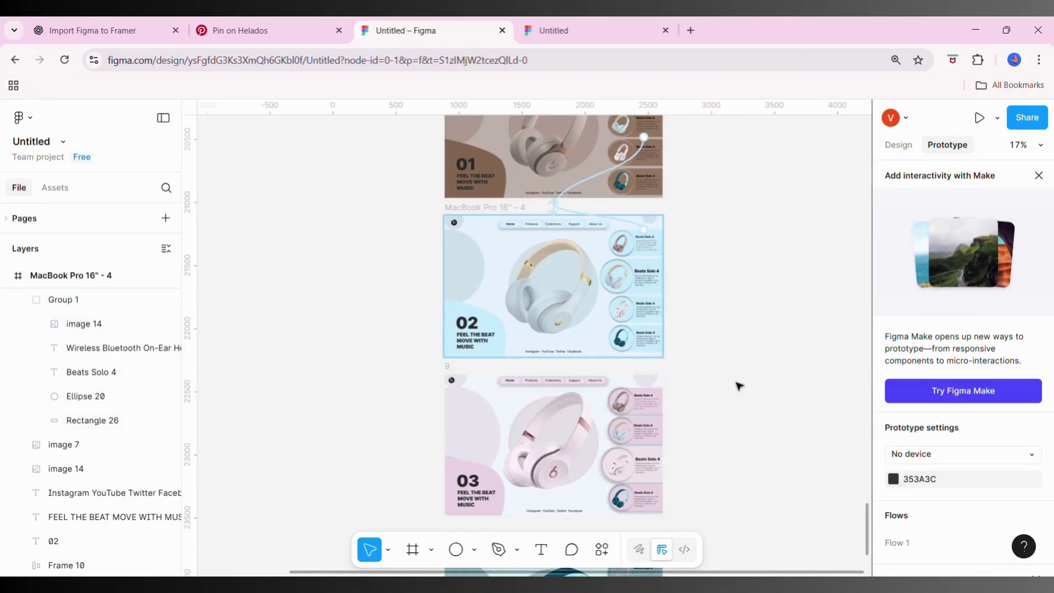
Link frame 02's pink headphone card to frame 03 with Smart animate
click(640, 320)
drag(644, 322, 591, 460)
scroll(701, 460, down, 4)
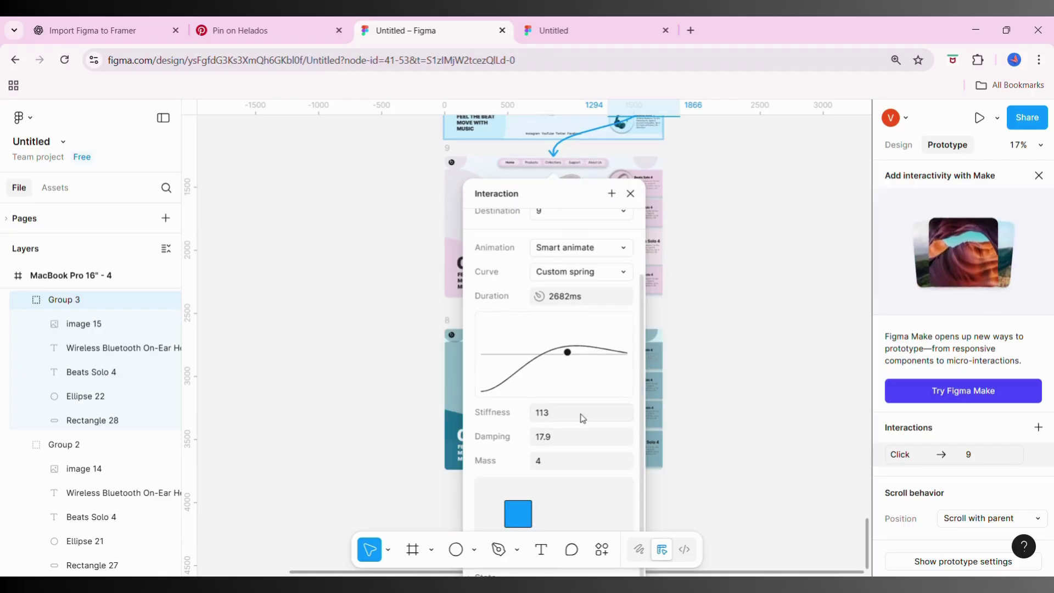
click(756, 324)
scroll(755, 324, up, 3)
scroll(756, 325, down, 1)
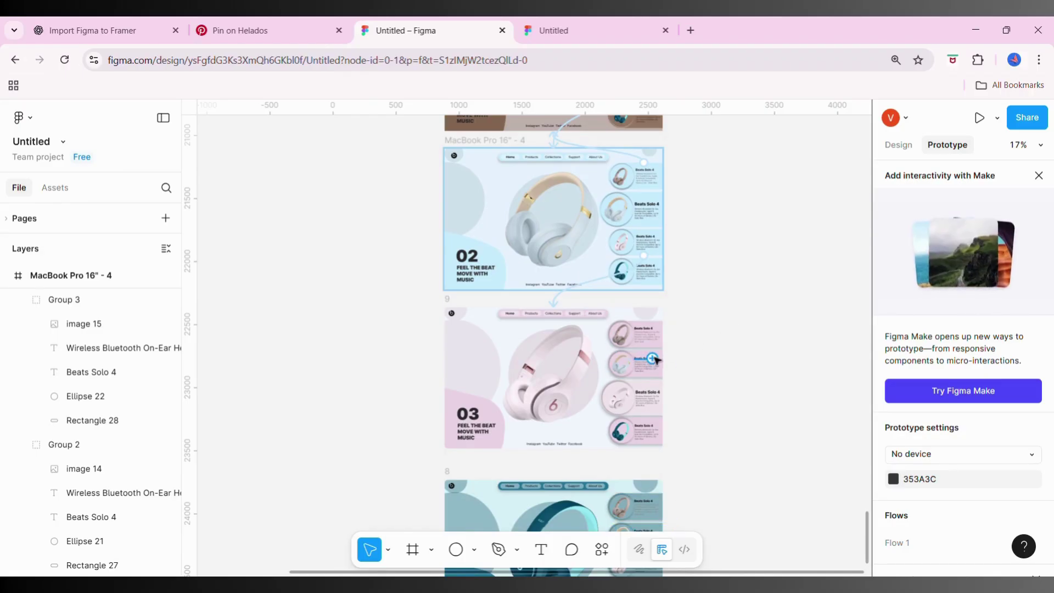
Link frame 03's light-blue card to frame 02 and its teal card to frame 04
click(665, 359)
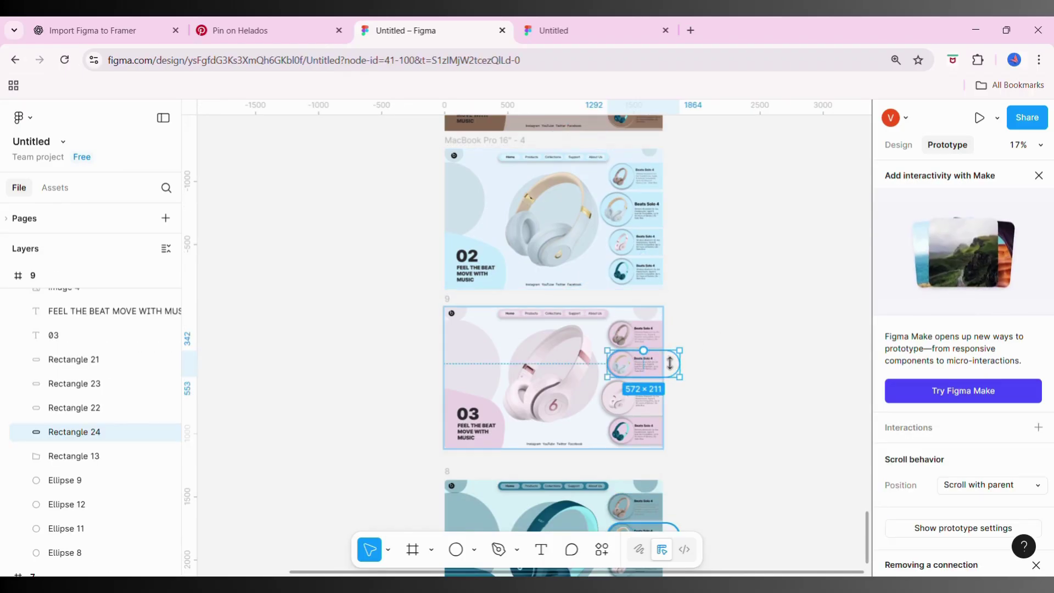
drag(646, 352, 642, 269)
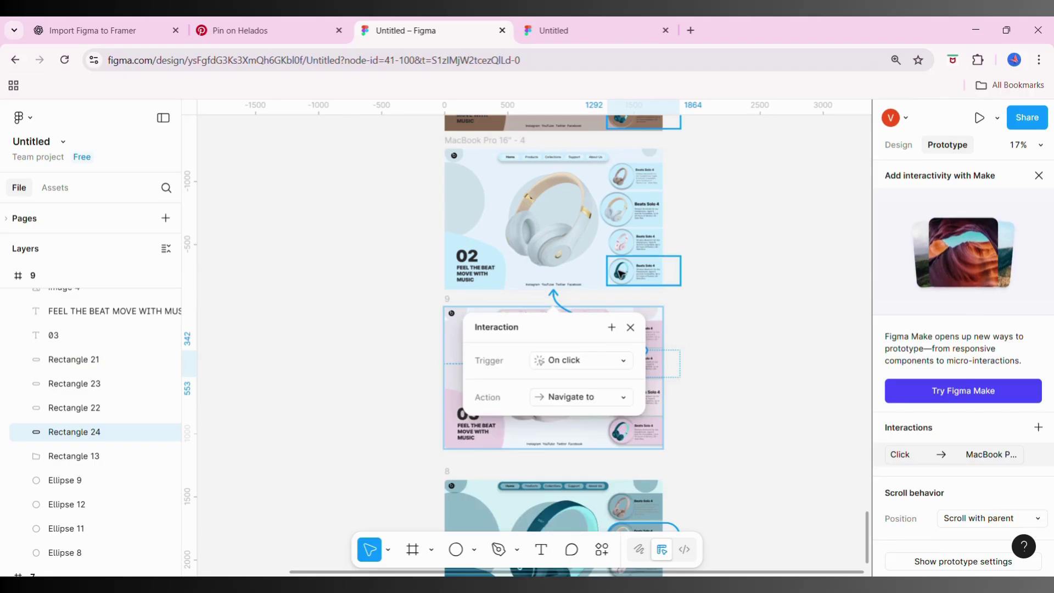
click(759, 445)
scroll(760, 444, down, 3)
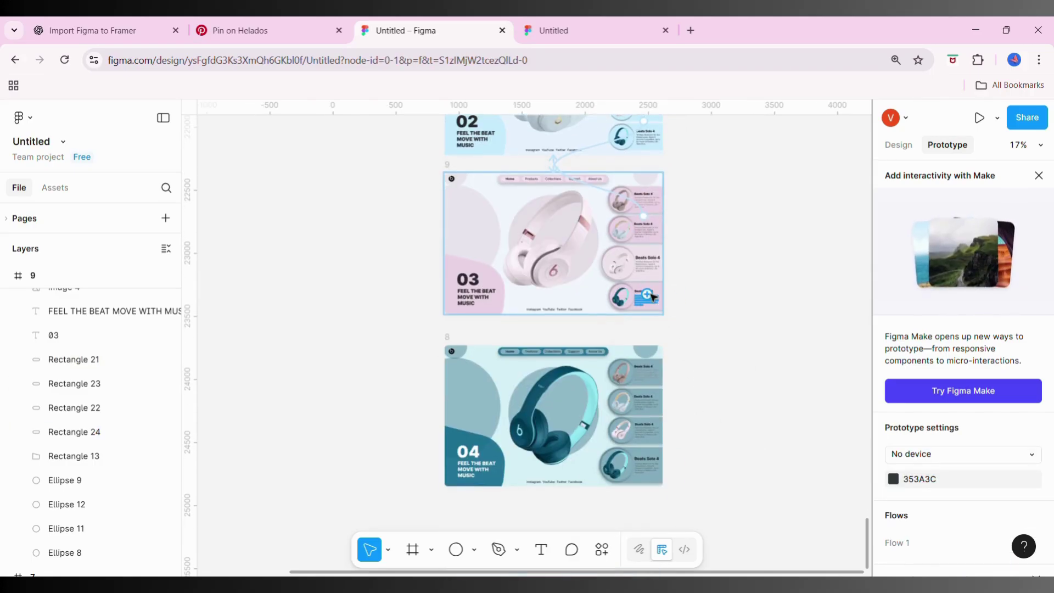
click(669, 295)
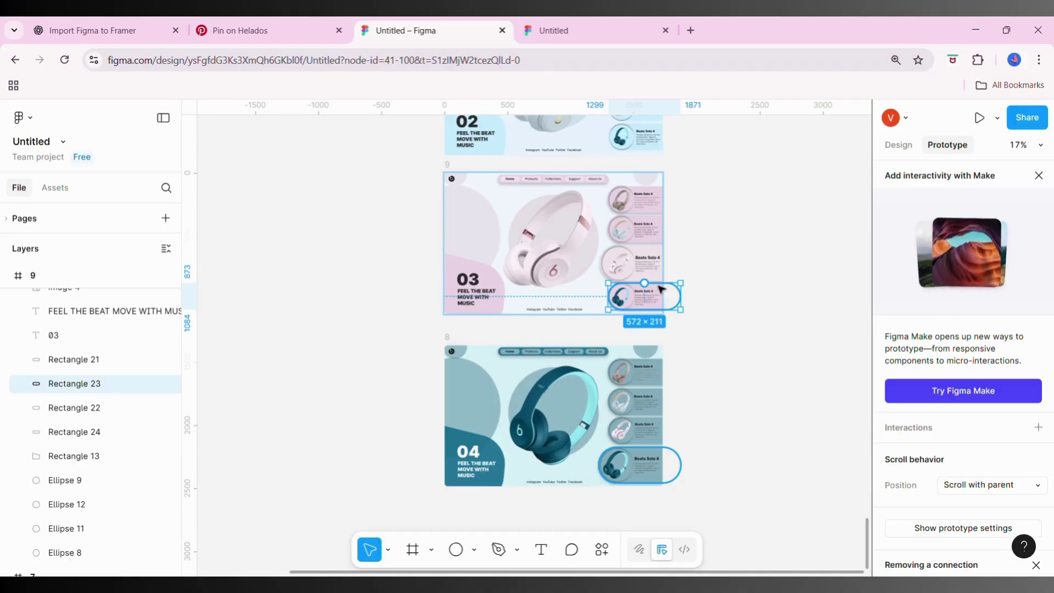
drag(639, 335, 554, 384)
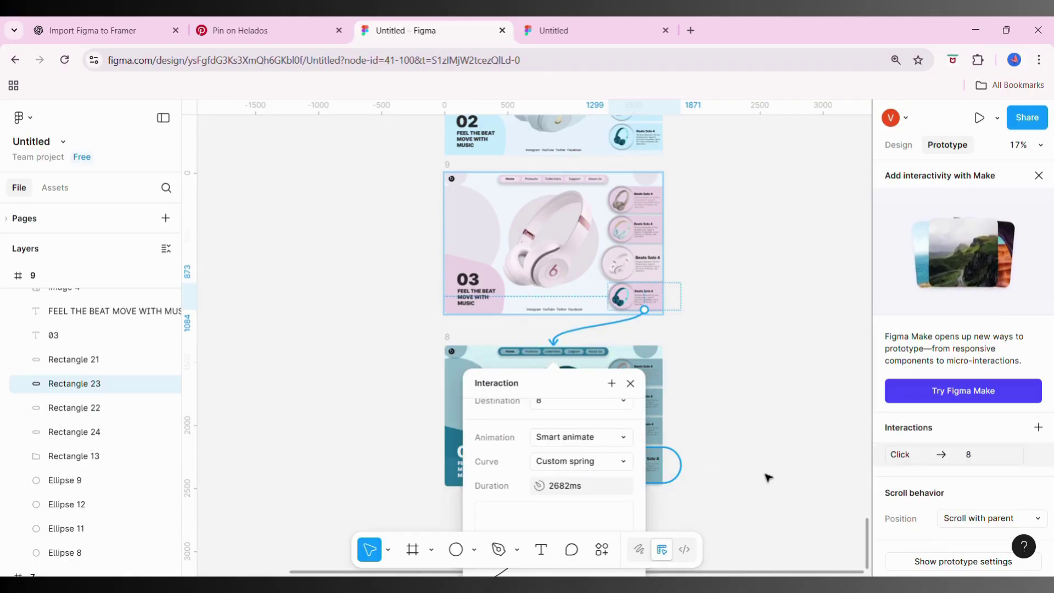
click(736, 475)
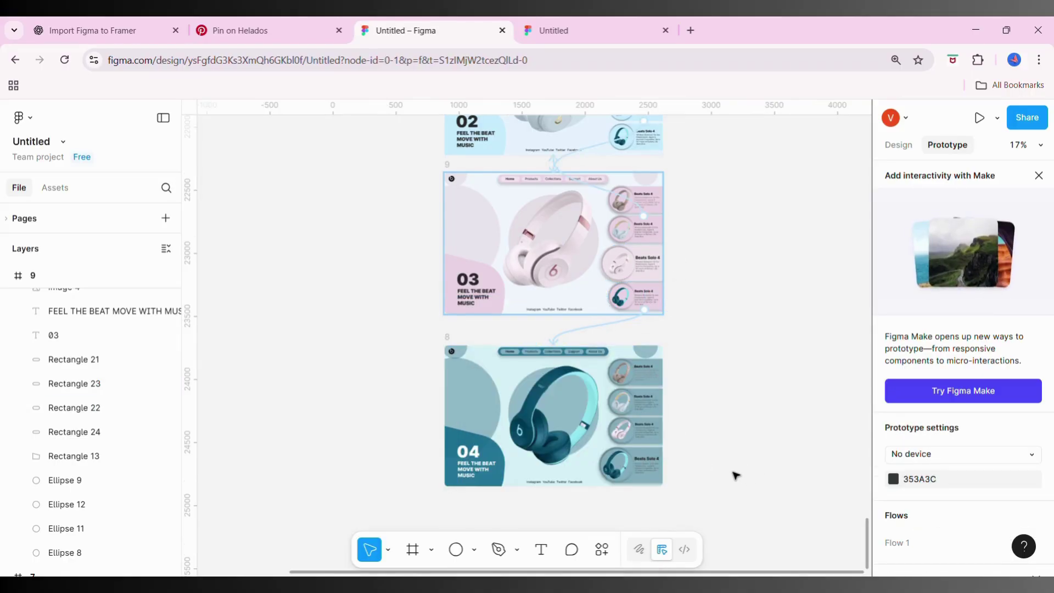
Link frame 04's pink card back to frame 03 on click
click(654, 424)
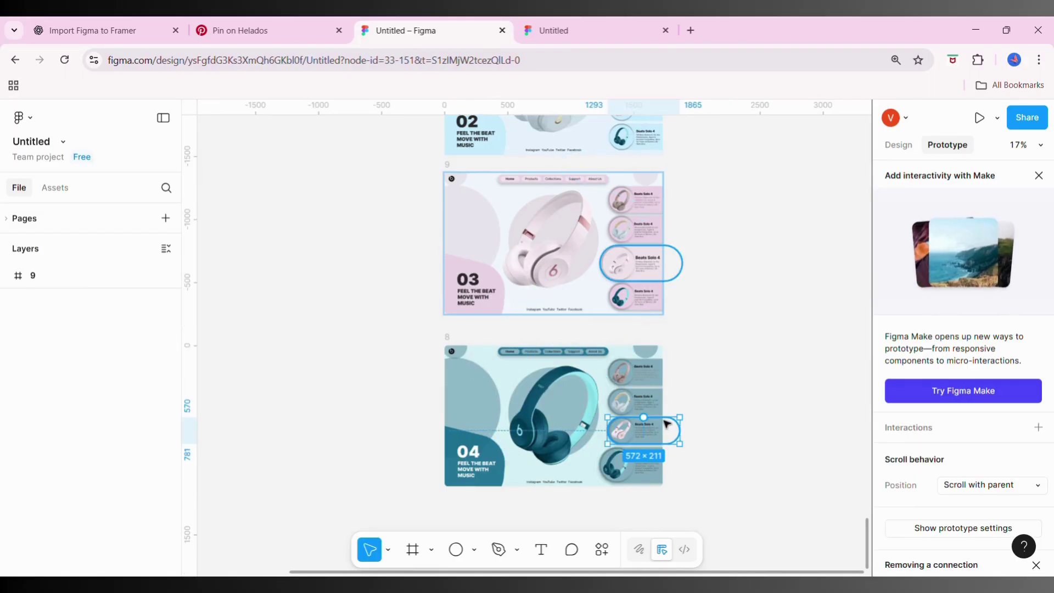
drag(645, 418, 615, 308)
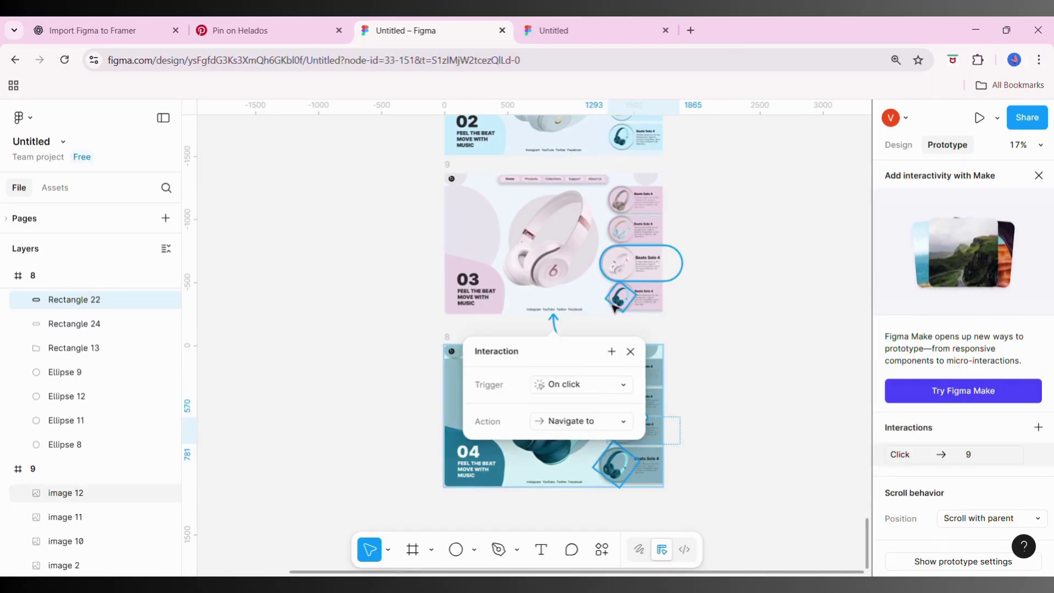
click(745, 346)
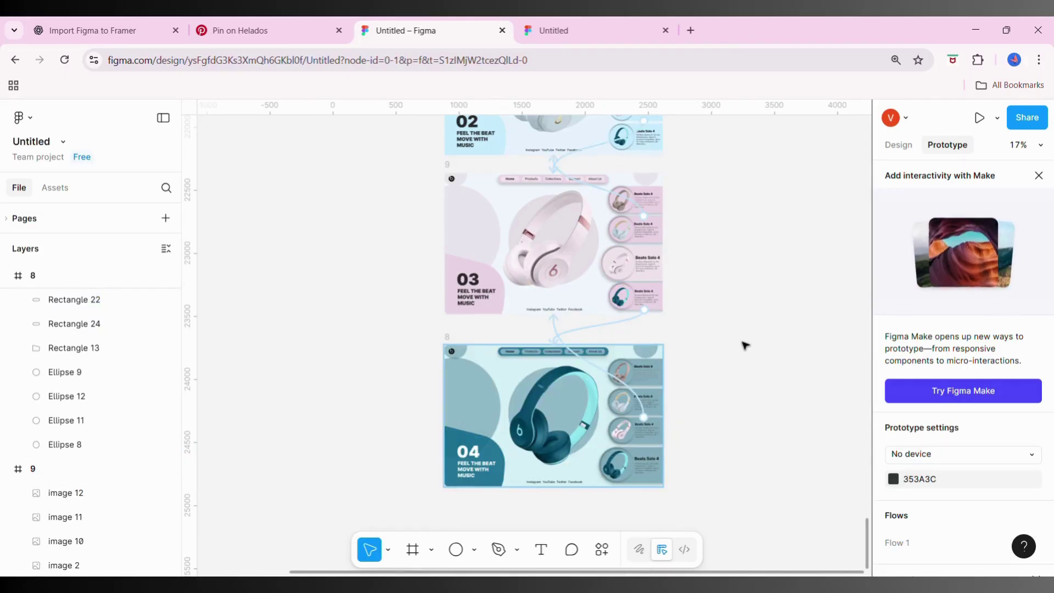
scroll(745, 346, up, 3)
scroll(745, 346, up, 4)
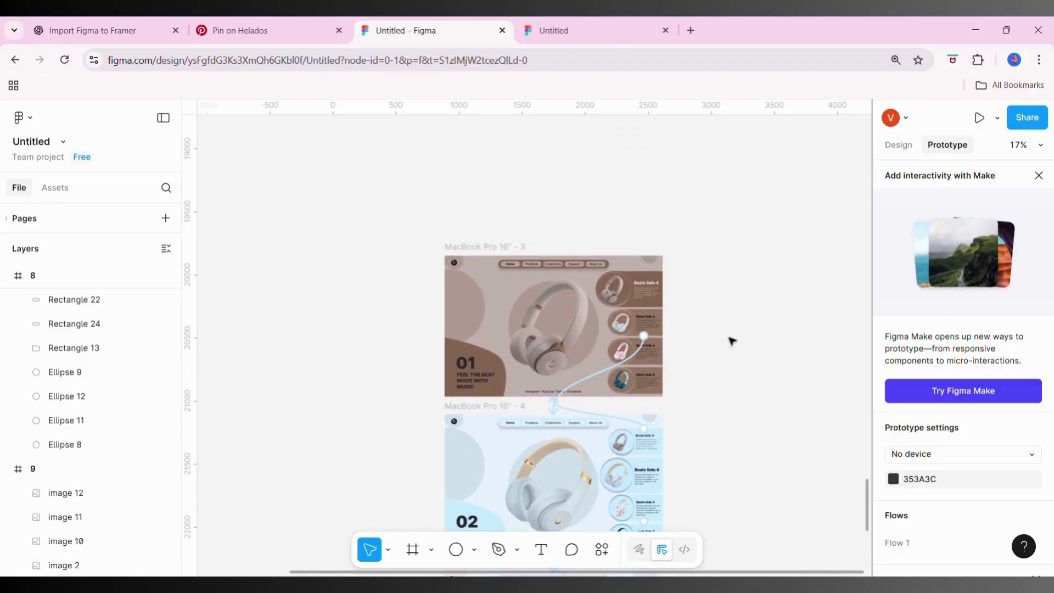
Make frame 01 the starting point of a flow named Flow 2
click(510, 250)
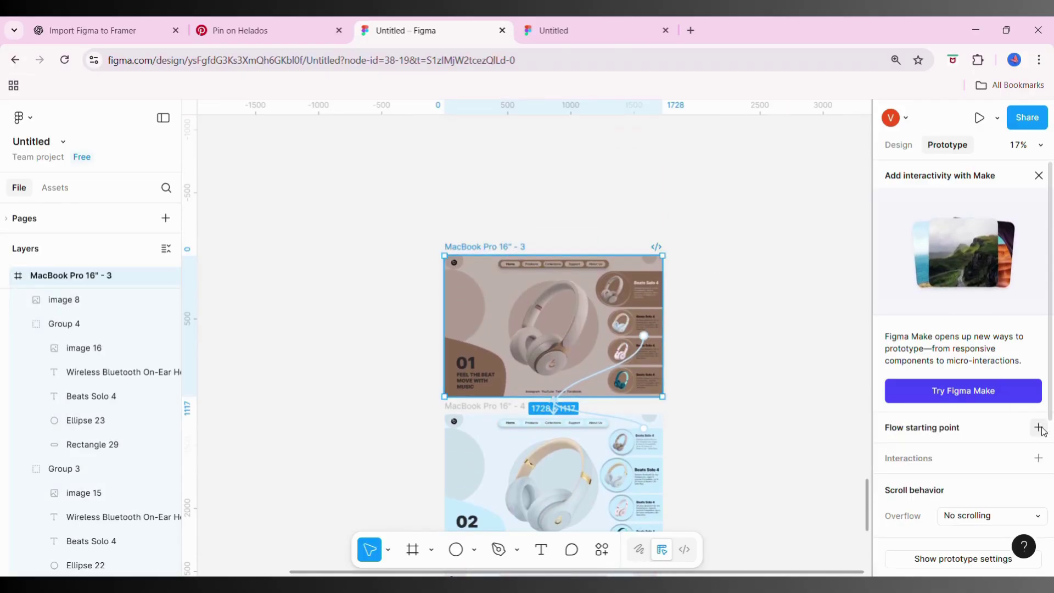
click(1039, 427)
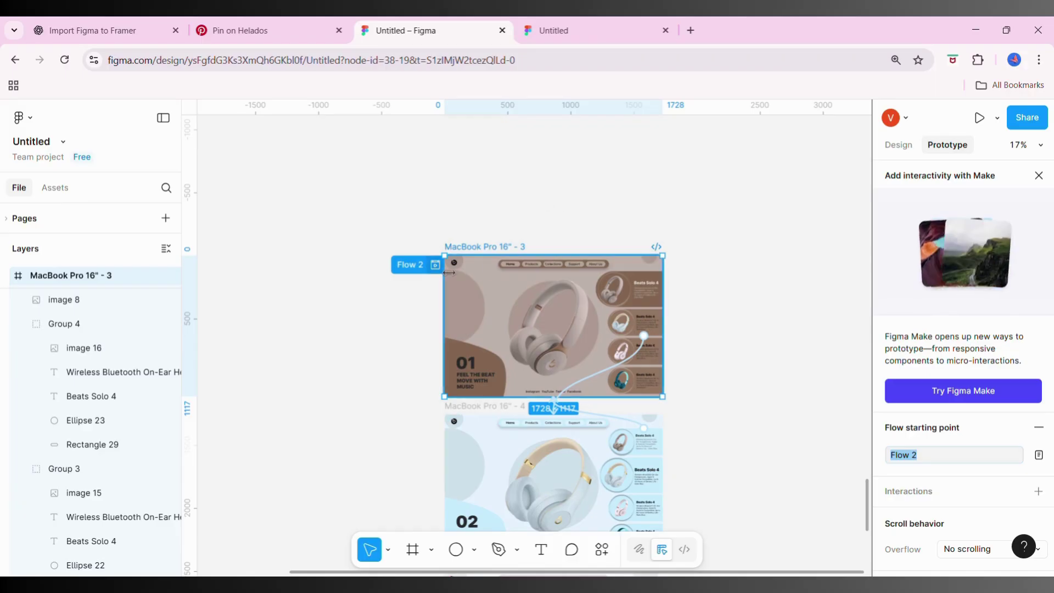
click(443, 267)
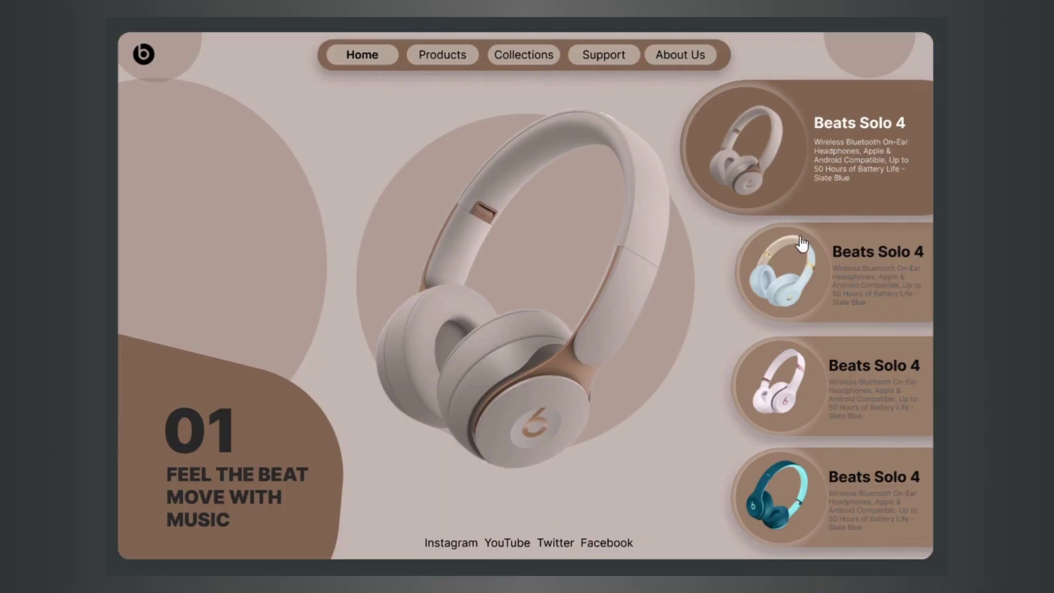
click(806, 257)
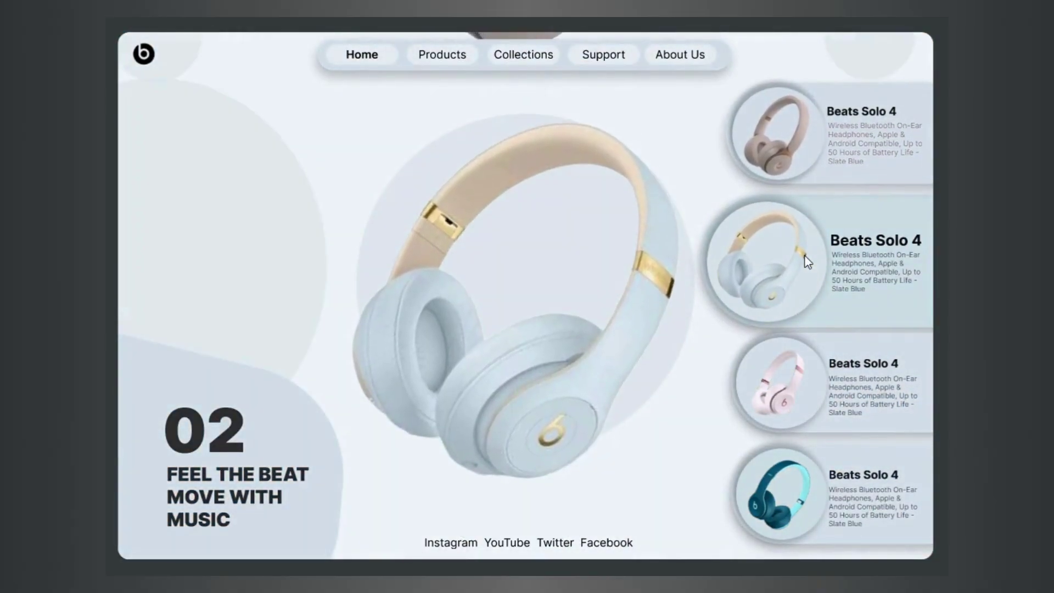
click(819, 388)
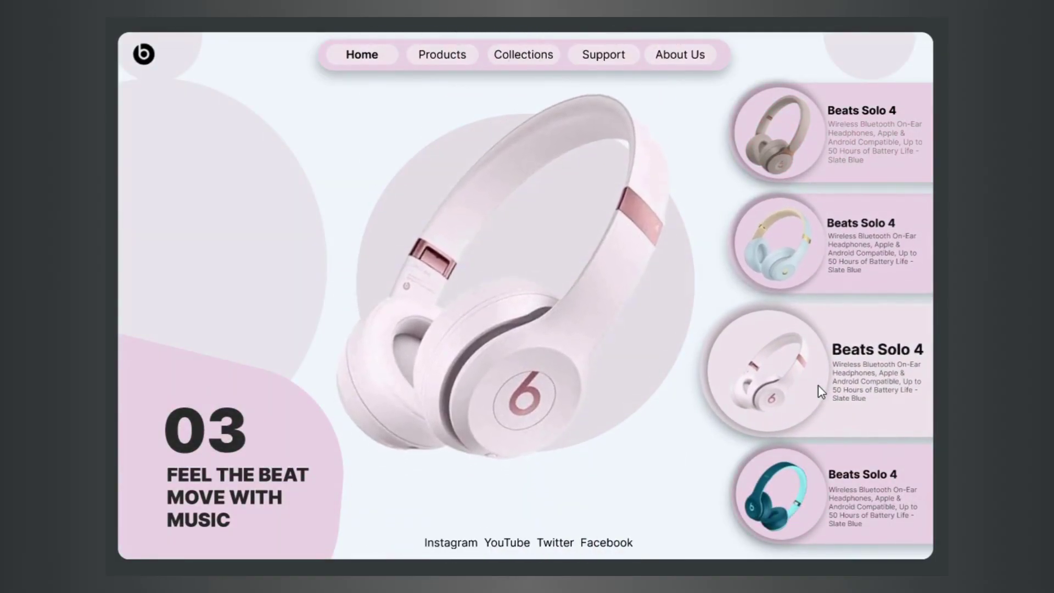
click(809, 464)
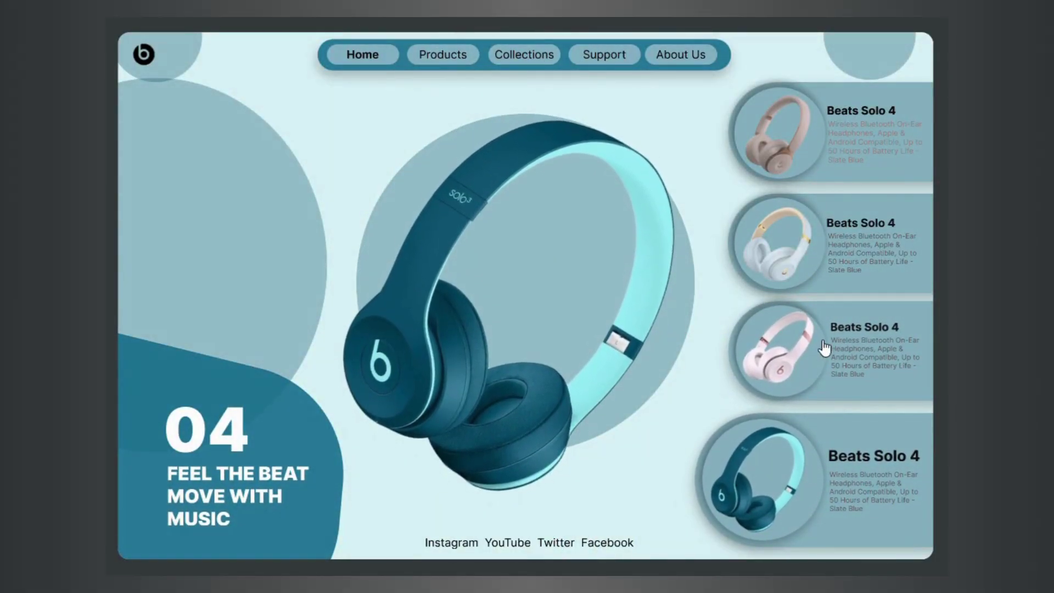
click(825, 348)
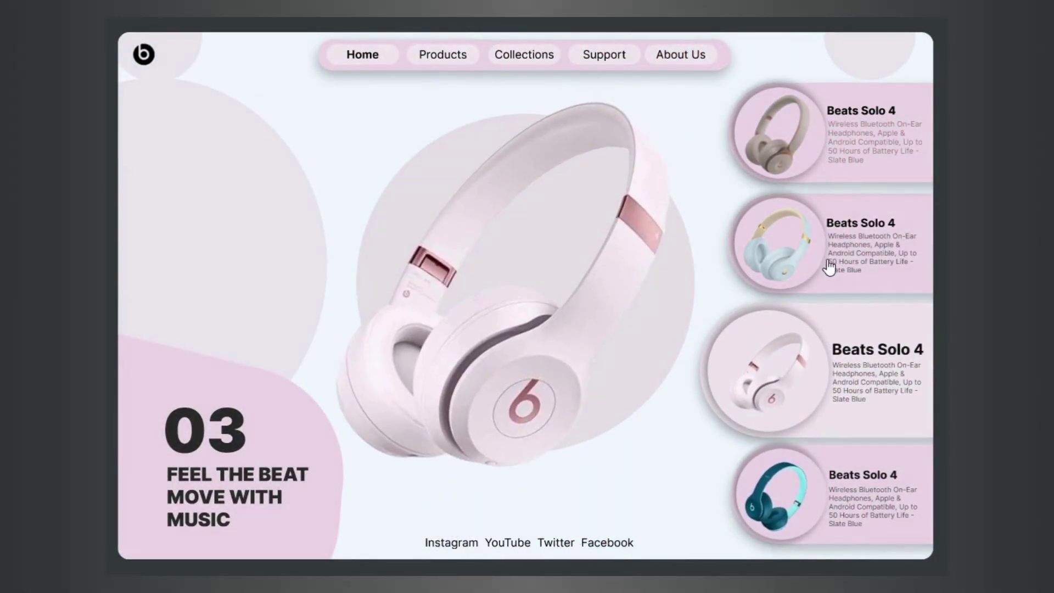
click(828, 259)
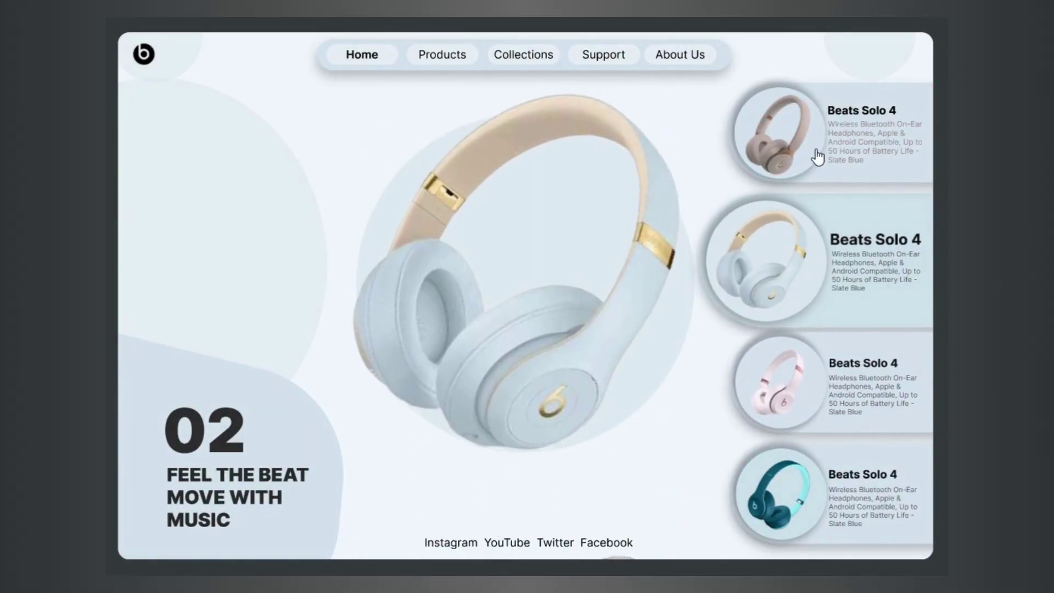
click(816, 150)
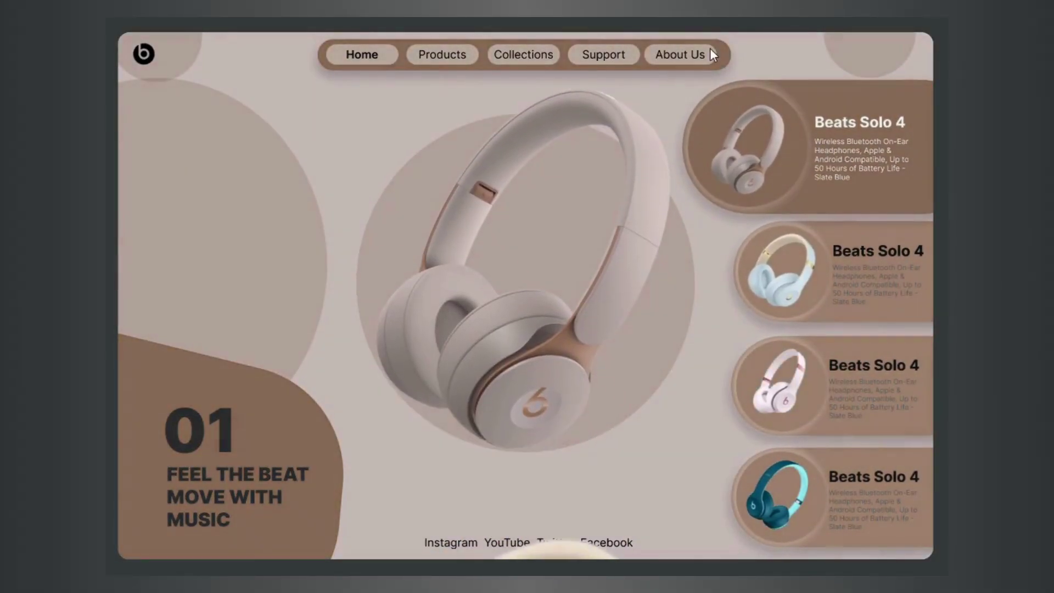